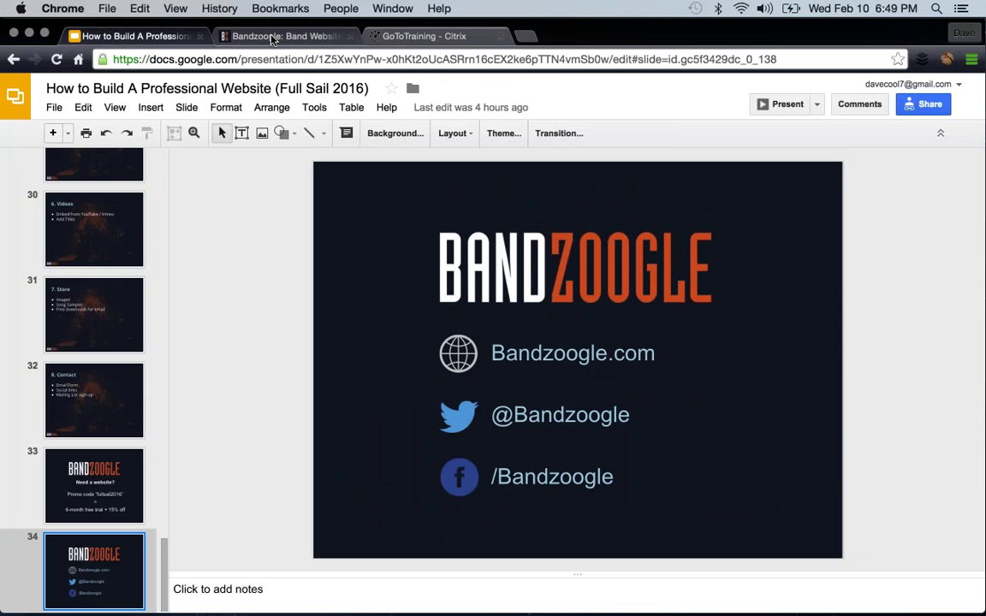
key("XF86AudioRaiseVolume")
- Browse Bandzoogle's Features page and its example band sites
left_click(292, 39)
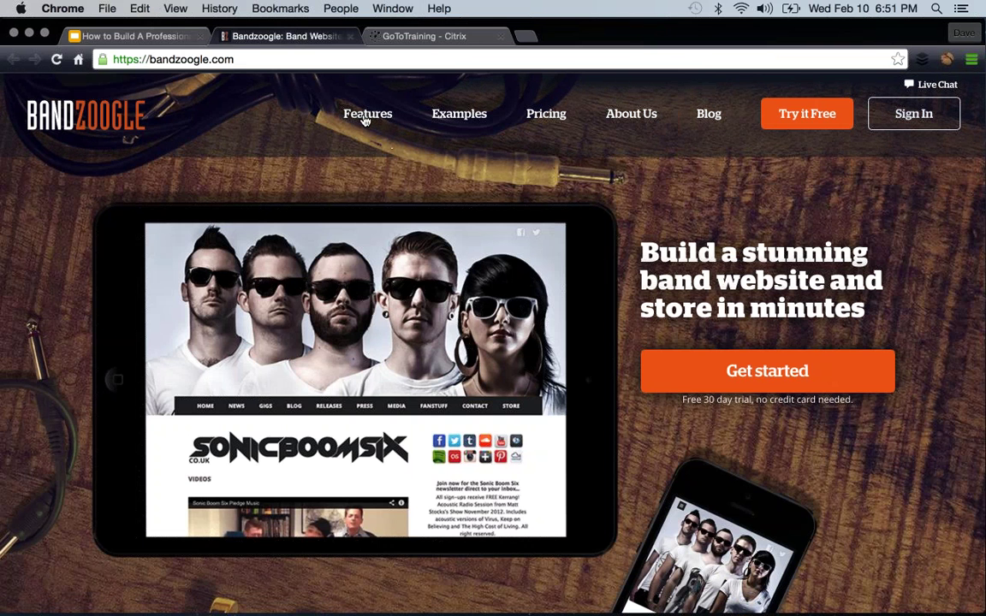
left_click(364, 117)
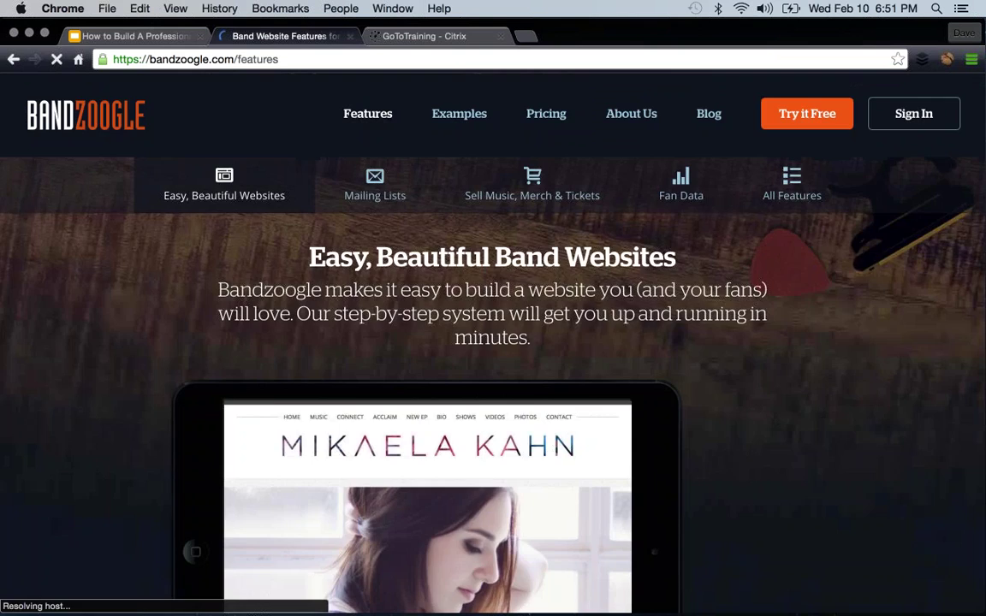
scroll(520, 195, "down", 10)
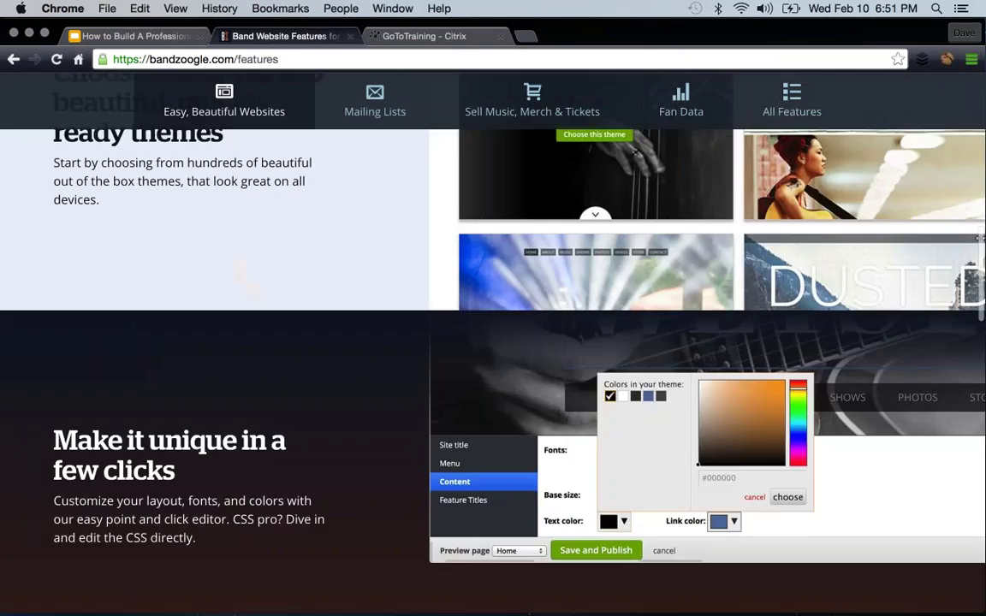
scroll(514, 342, "up", 10)
left_click(458, 113)
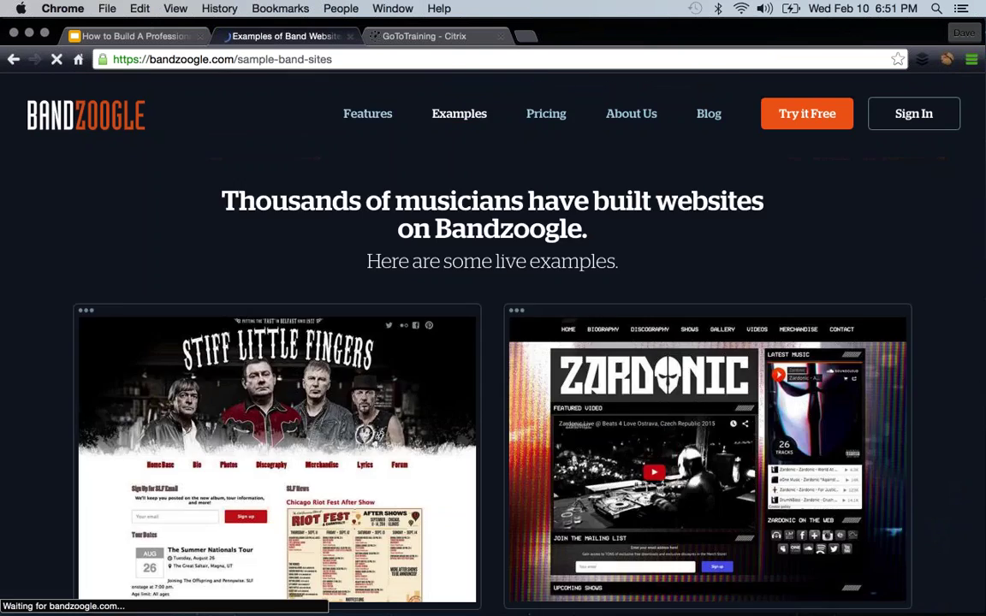
scroll(493, 342, "down", 10)
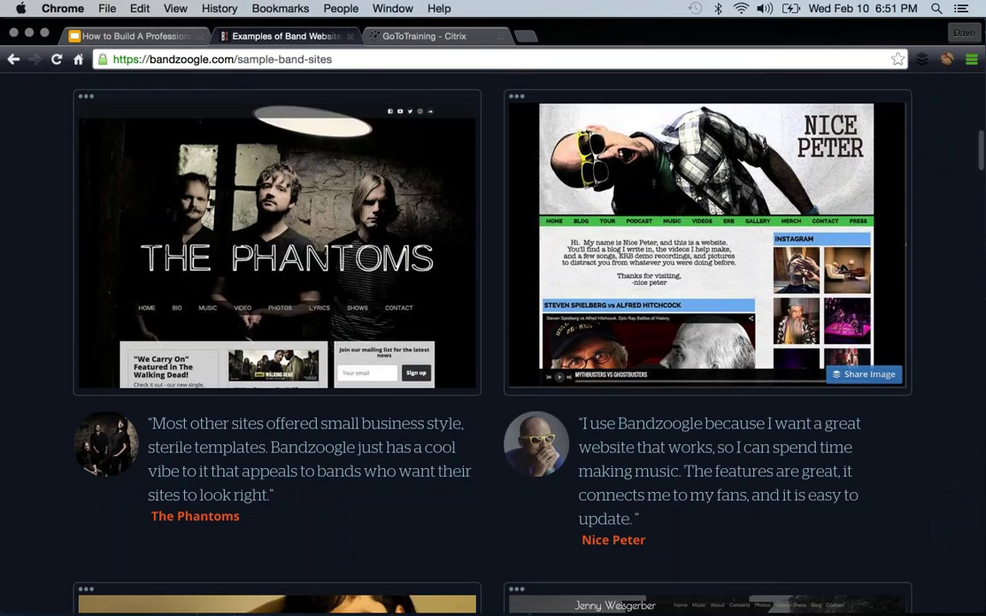
scroll(493, 342, "down", 15)
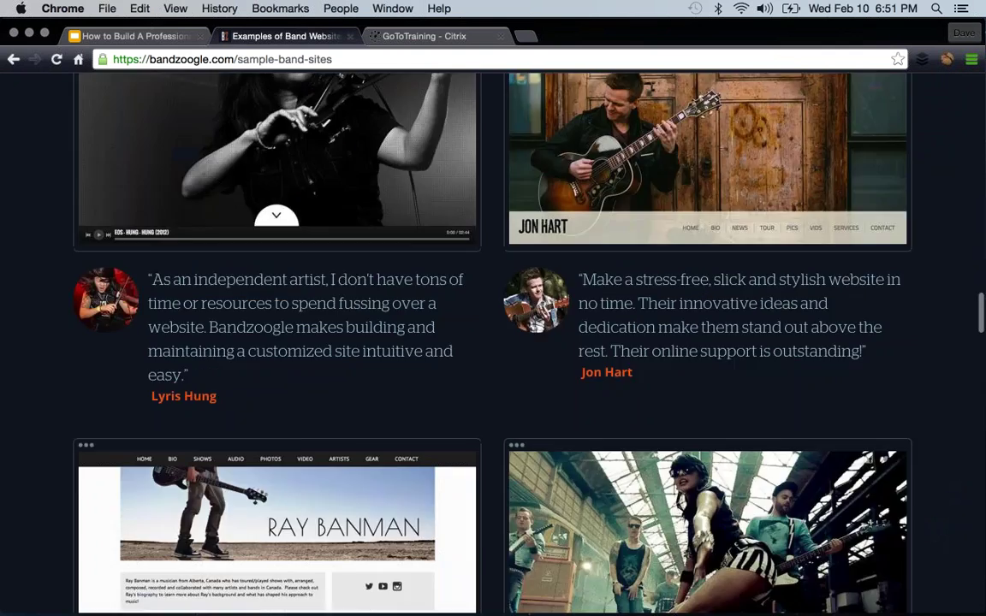
scroll(493, 342, "up", 5)
scroll(493, 342, "up", 10)
- Review the Bandzoogle pricing plans page
left_click(548, 117)
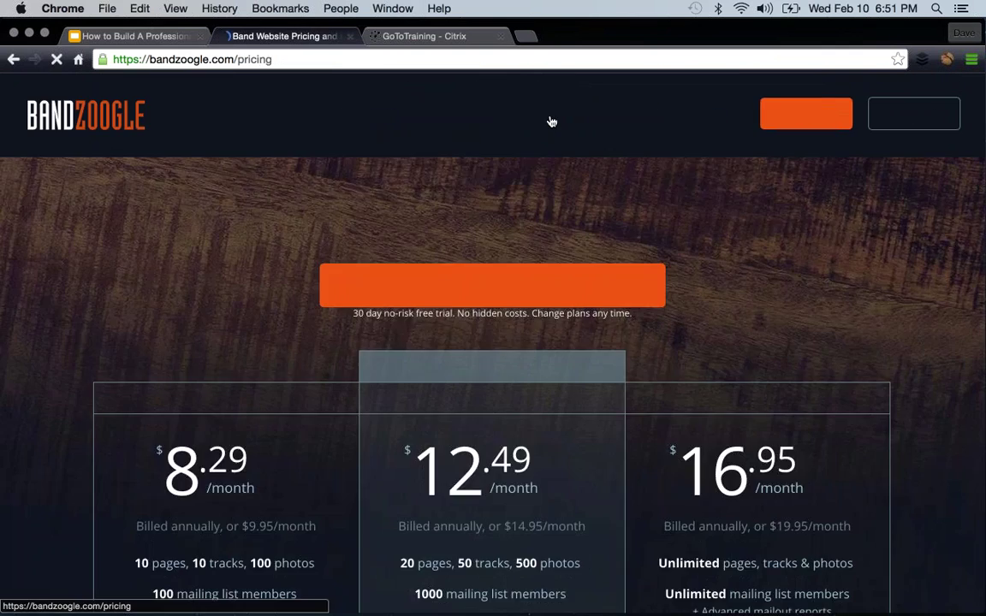
scroll(493, 257, "down", 15)
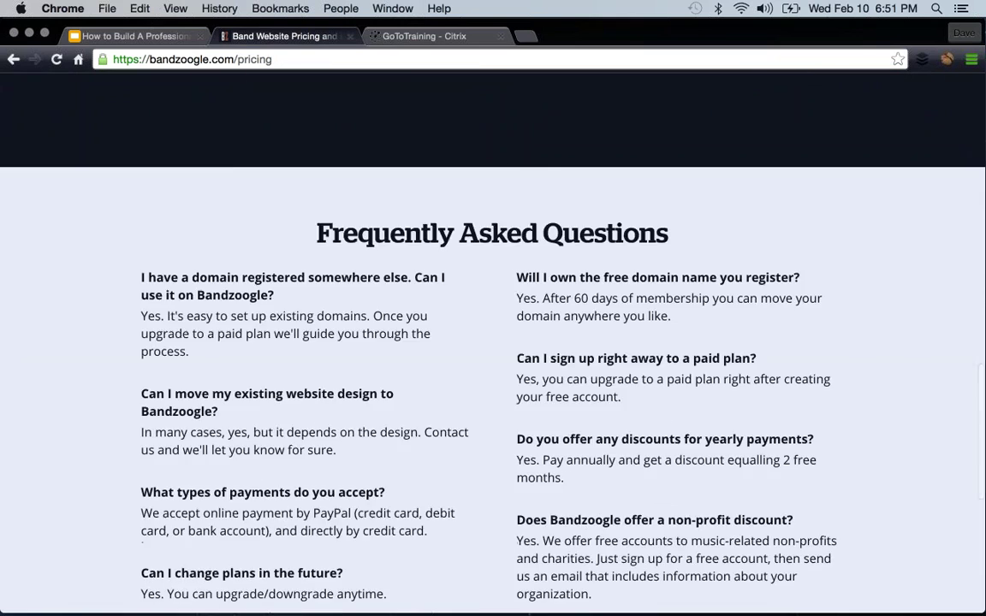
scroll(493, 342, "down", 5)
scroll(493, 343, "up", 10)
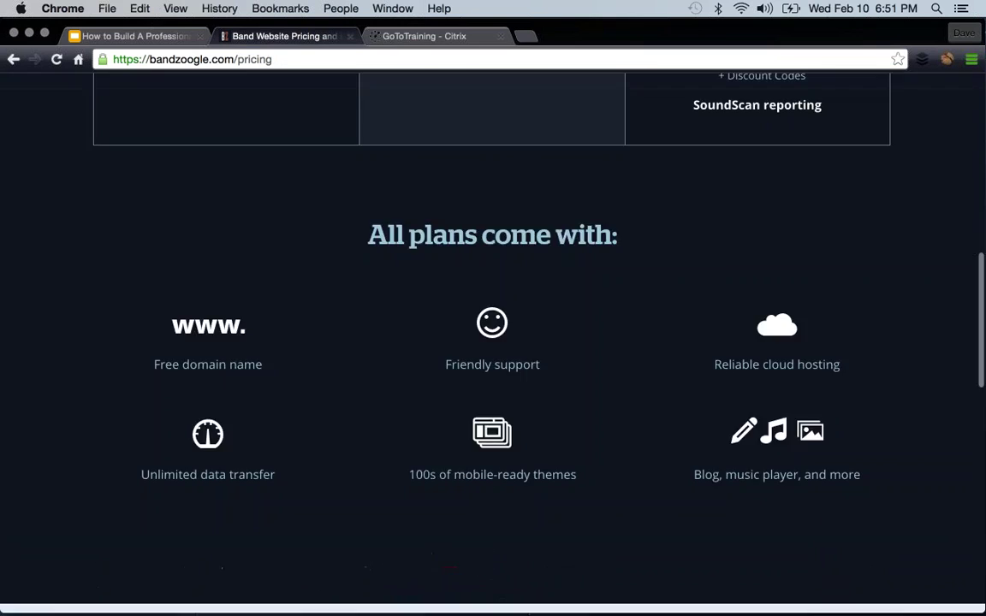
scroll(577, 209, "up", 10)
- Read through the Bandzoogle Blog, then go to the Try it Free signup page
left_click(707, 114)
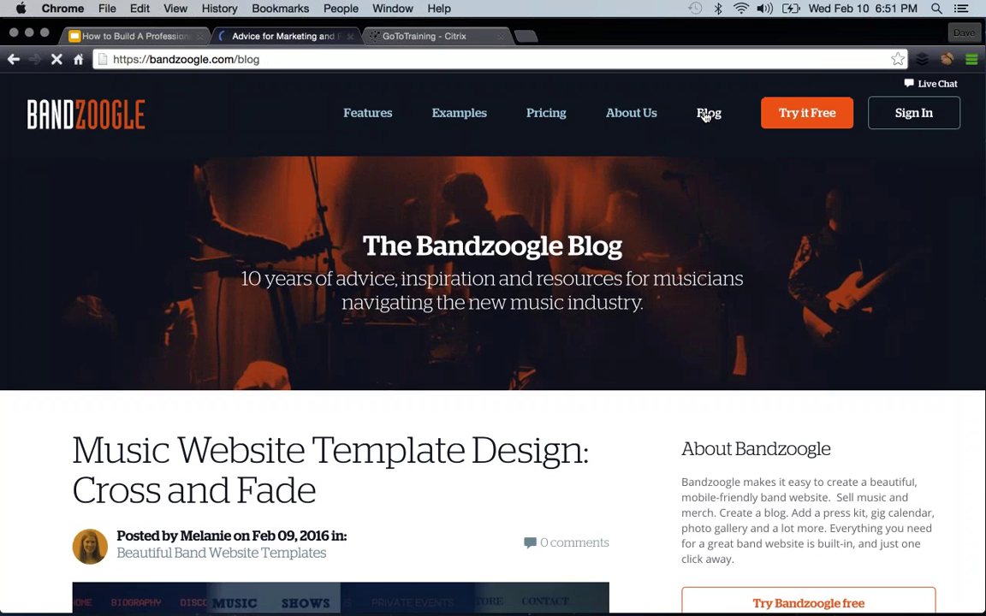
scroll(706, 118, "down", 2)
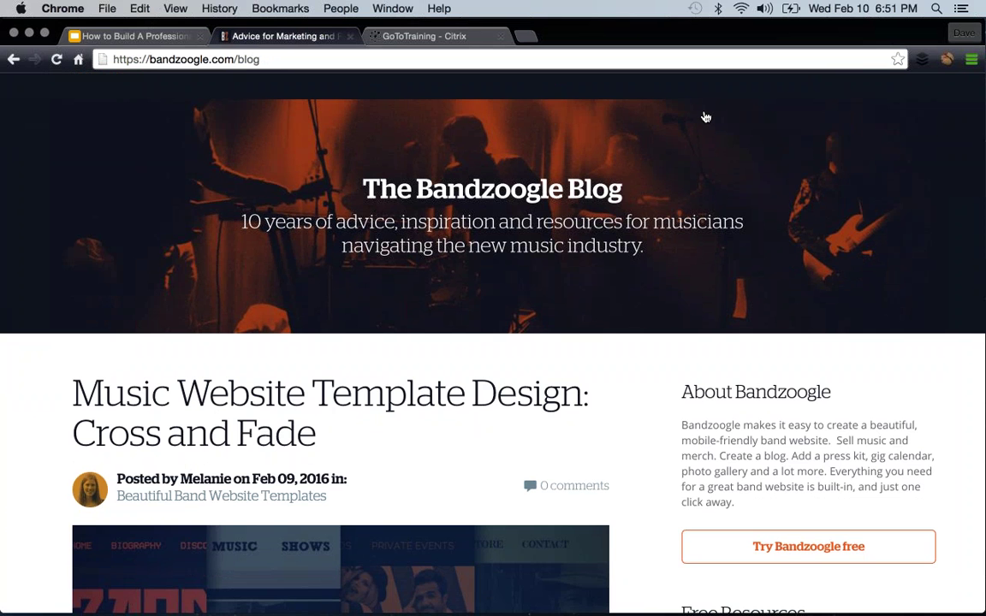
scroll(493, 342, "down", 5)
scroll(648, 255, "down", 5)
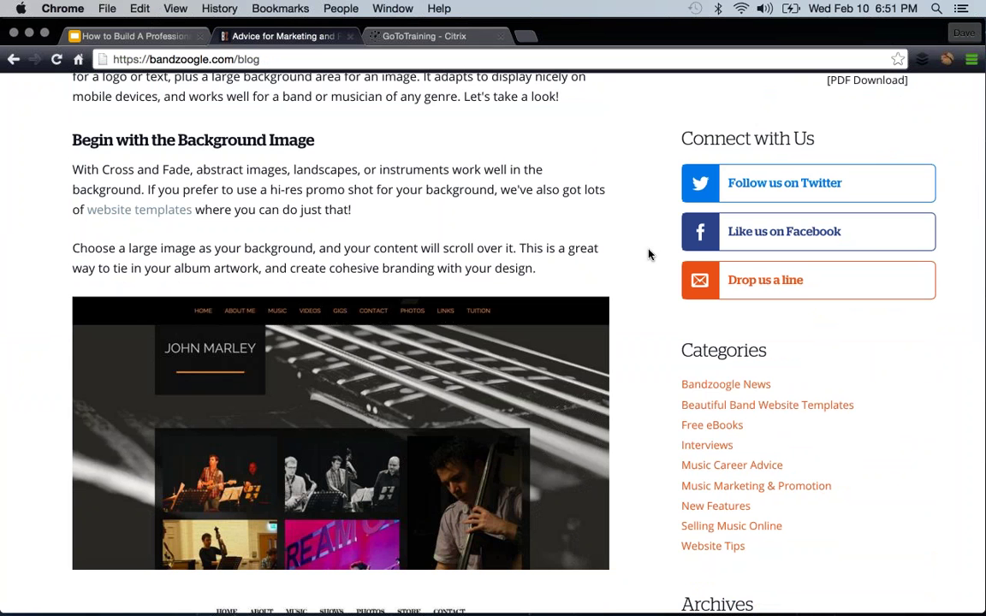
scroll(648, 254, "down", 1)
scroll(659, 308, "down", 3)
scroll(662, 323, "down", 3)
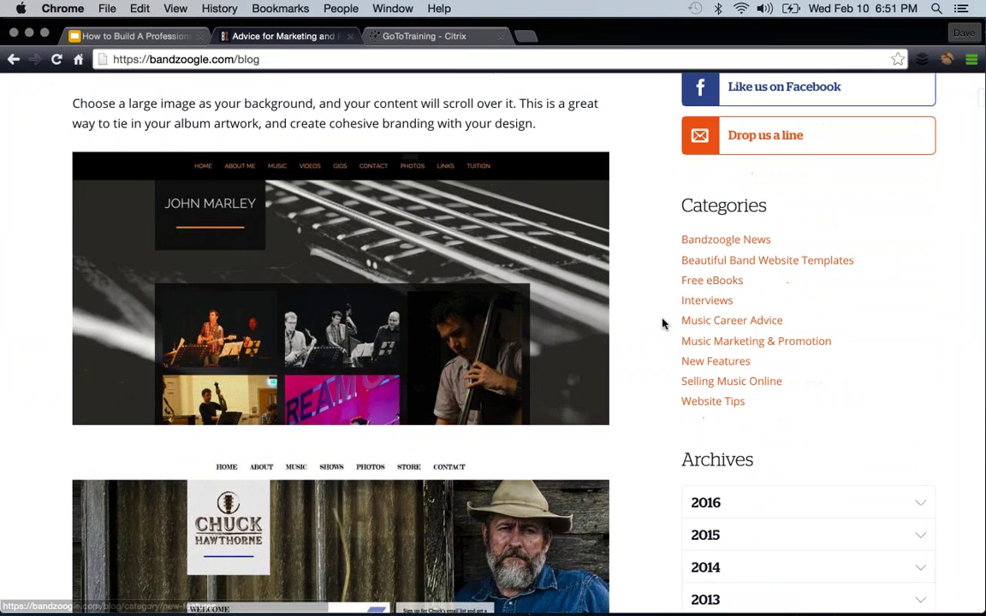
scroll(662, 323, "up", 10)
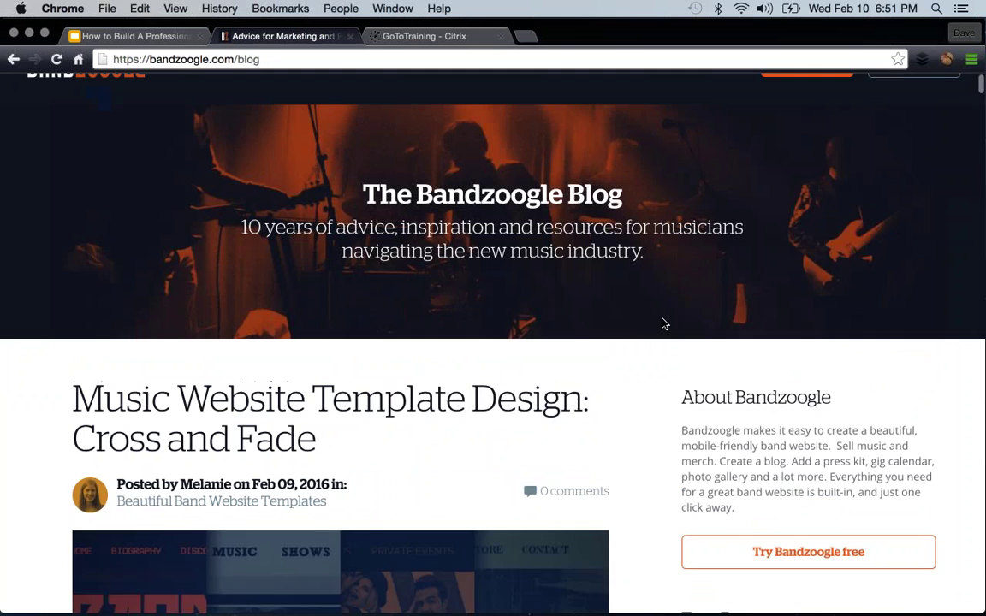
scroll(661, 324, "up", 2)
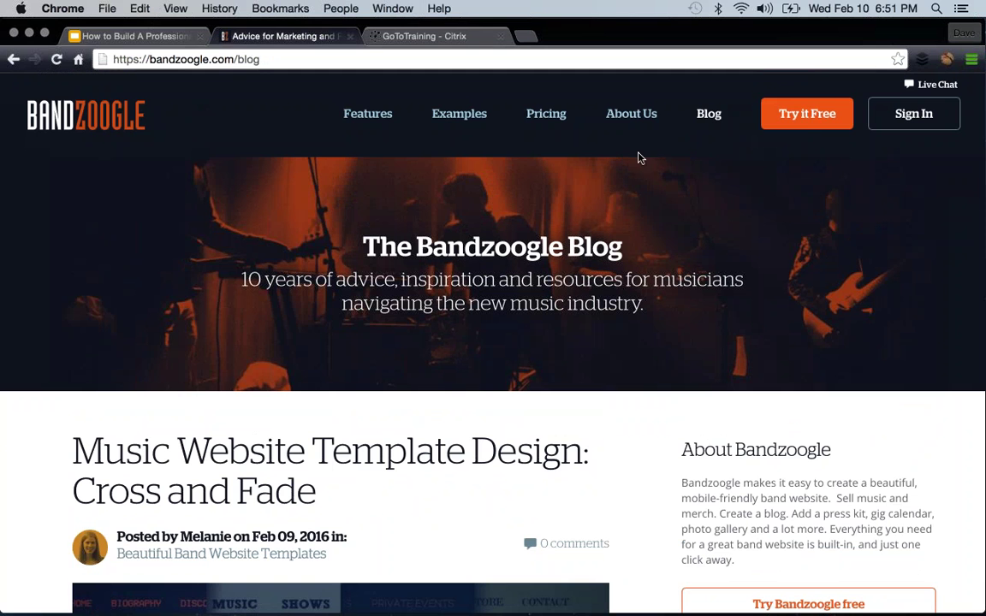
left_click(807, 120)
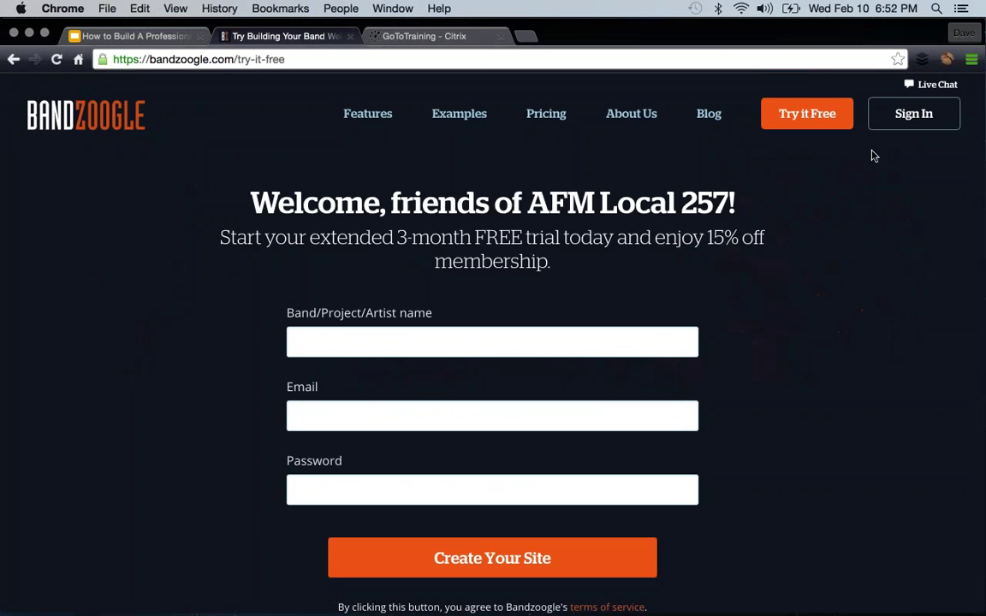
- Put the site's e-mail address into the Email field, moving it out of the name field
scroll(497, 282, "down", 2)
left_click(498, 269)
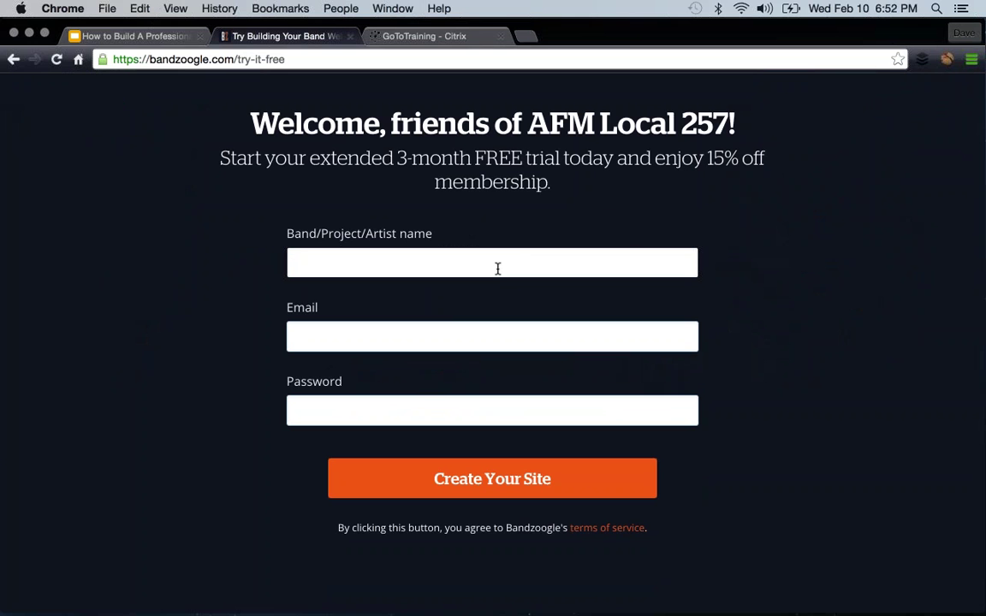
key("Tab")
left_click_drag(467, 263, 267, 261)
key("super+x")
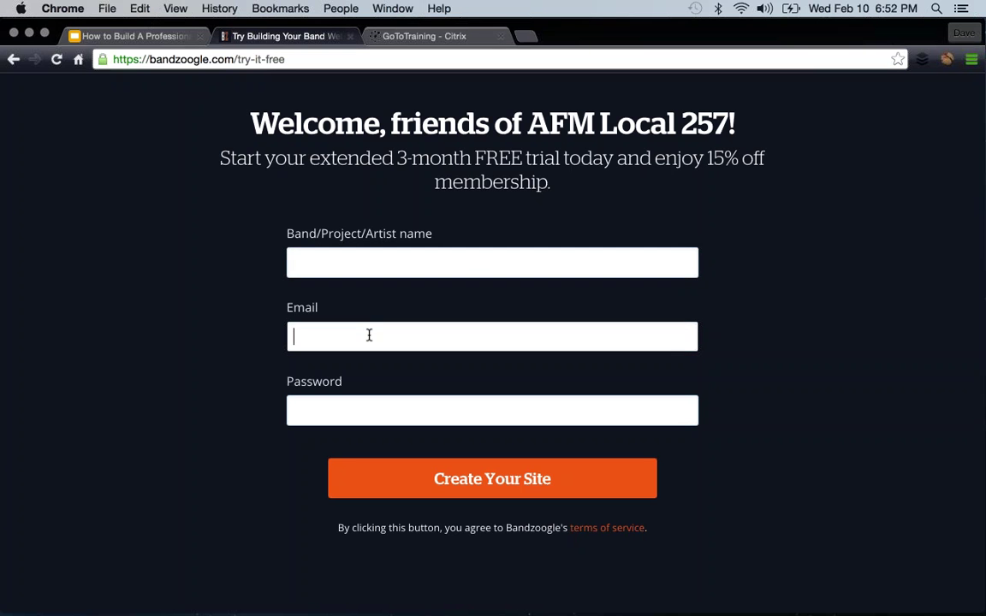
left_click(368, 336)
key("super+v")
- Enter band name 'Full Sail 2016' and an account password, and create the site
left_click(387, 259)
type("Full S")
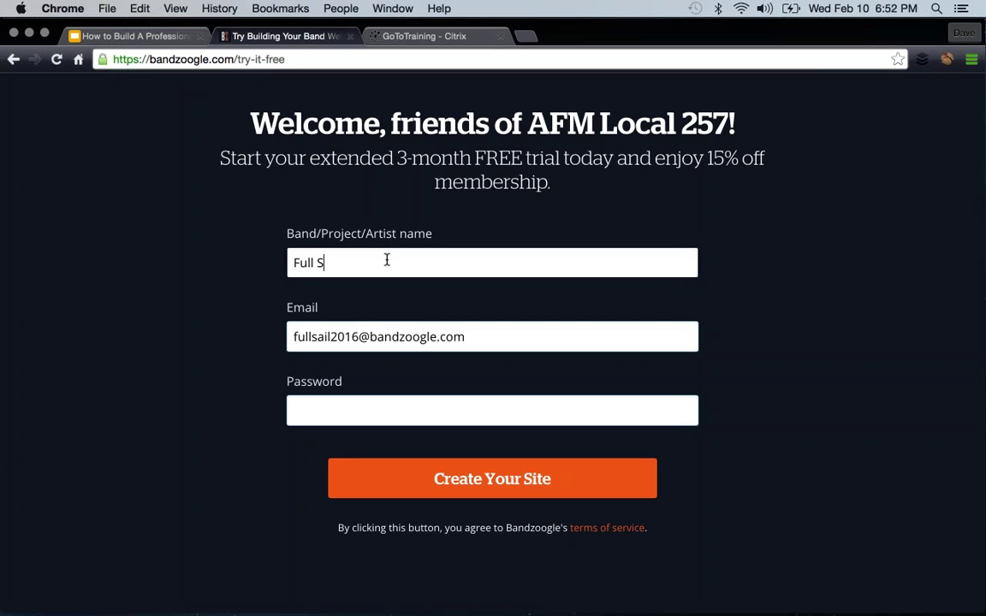
type("ail 2016")
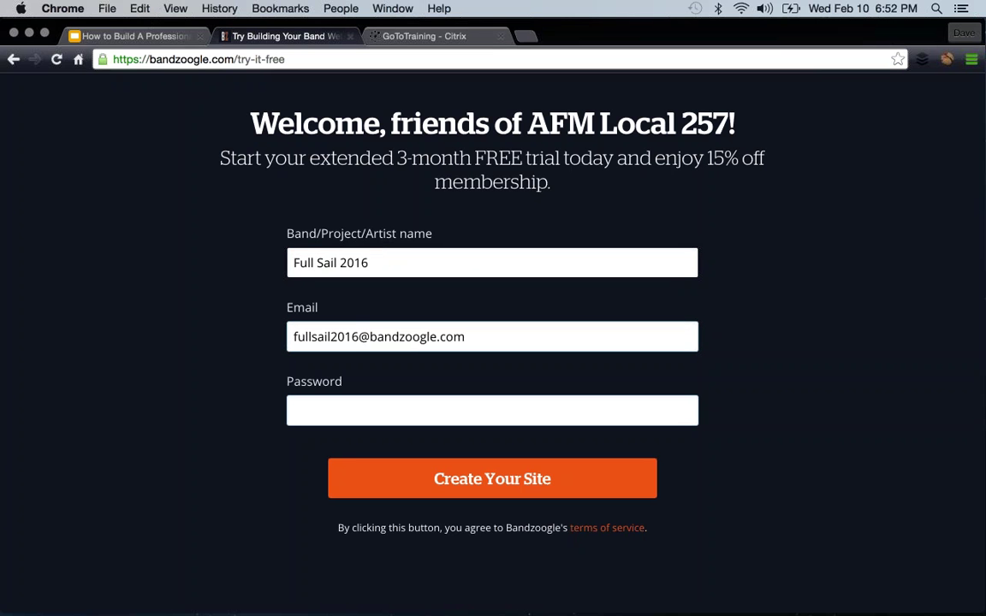
left_click(391, 410)
type("••••••••••")
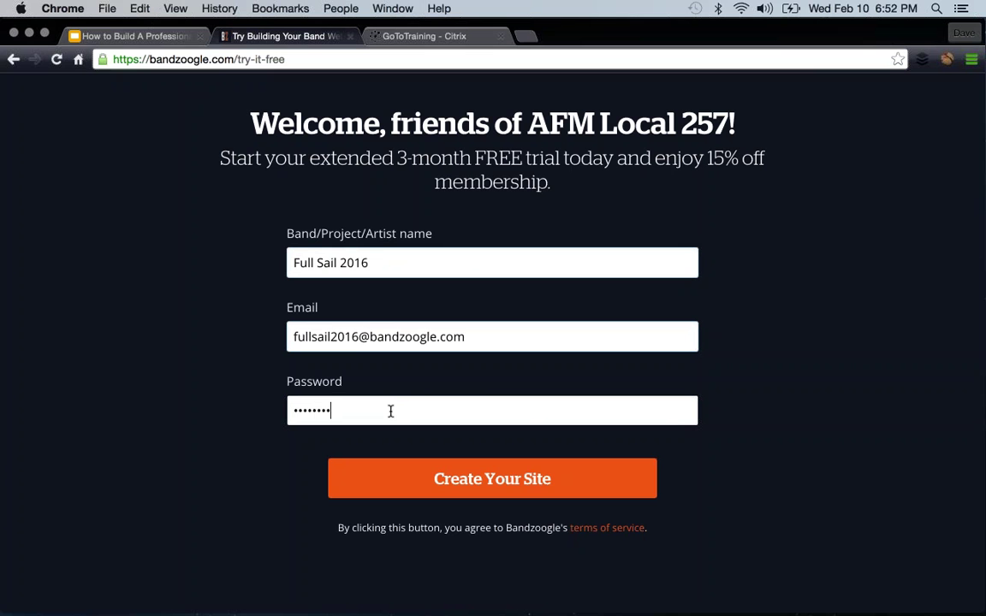
type("••")
left_click(497, 476)
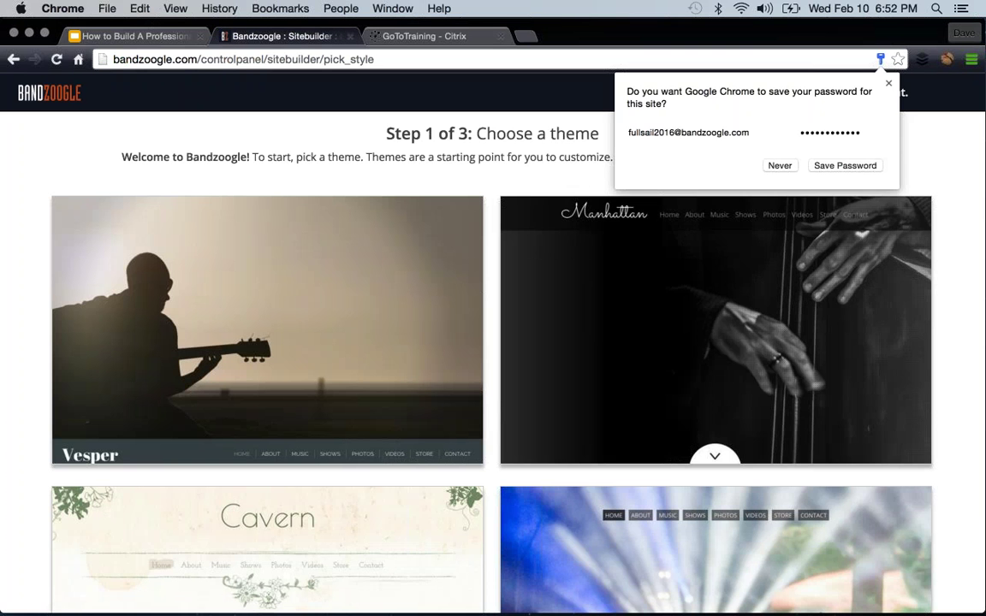
- Decline Chrome's password-save prompt and browse the theme gallery
left_click(777, 165)
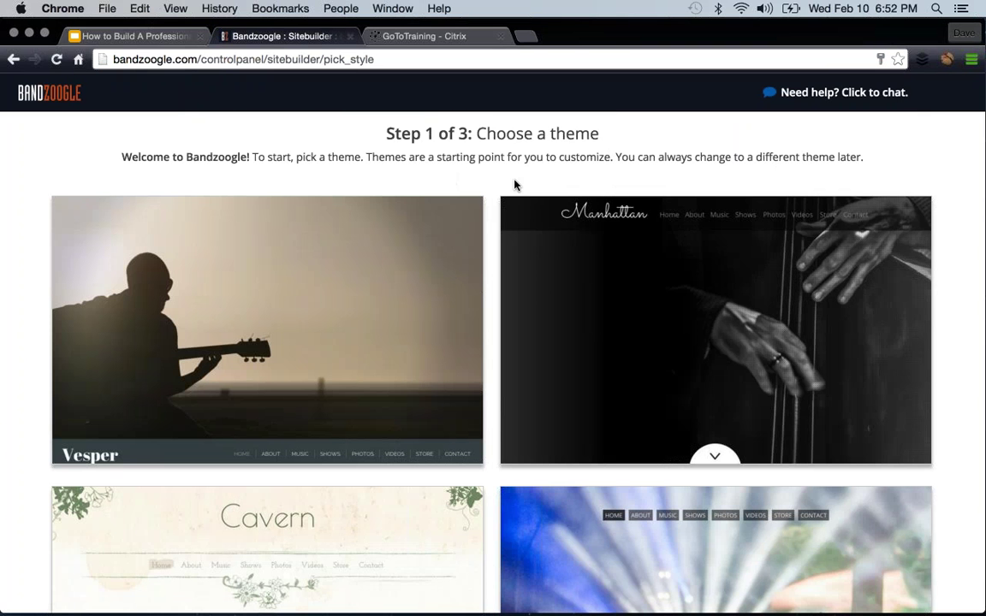
scroll(514, 185, "down", 10)
scroll(515, 185, "down", 10)
scroll(515, 185, "up", 3)
scroll(515, 185, "up", 5)
scroll(515, 185, "down", 1)
scroll(515, 185, "up", 10)
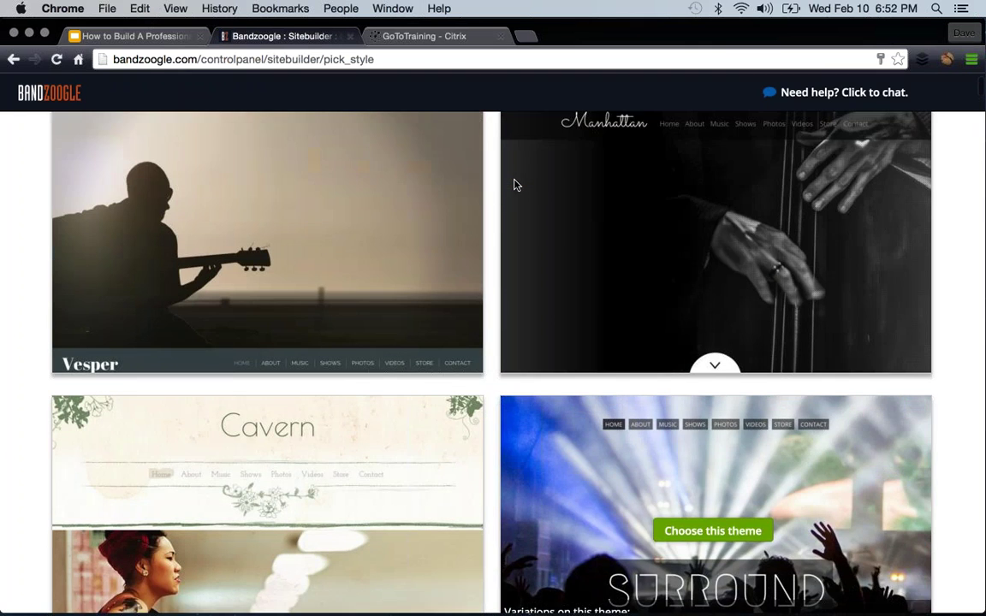
scroll(515, 185, "down", 8)
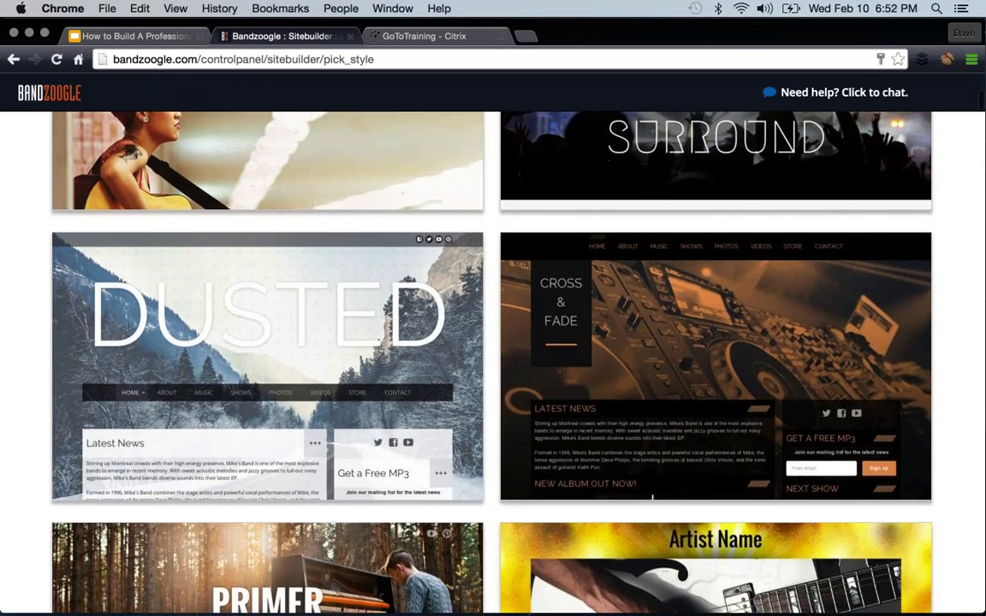
scroll(296, 253, "up", 6)
scroll(310, 387, "up", 1)
- Choose the Dusted theme and confirm it
left_click(260, 209)
left_click(489, 352)
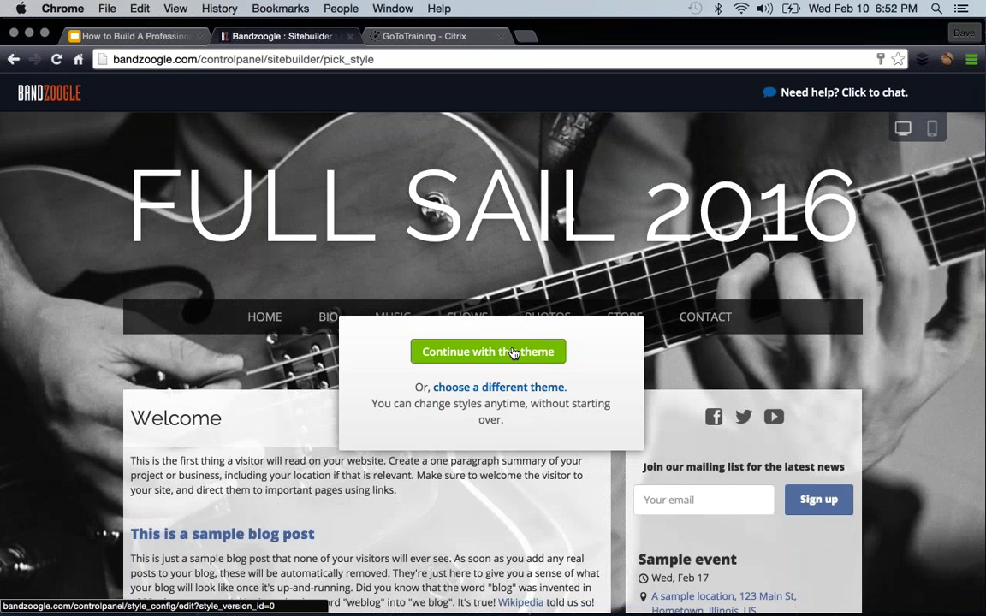
left_click(520, 351)
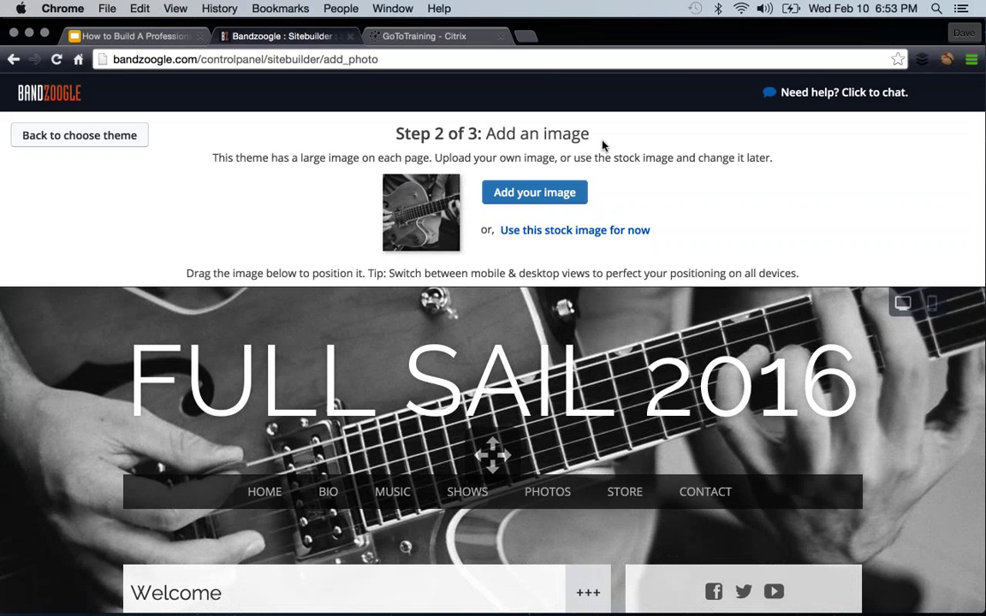
- Upload man-piano-istock.jpg from the Desktop's Website Assets folder and select it as header
left_click(523, 192)
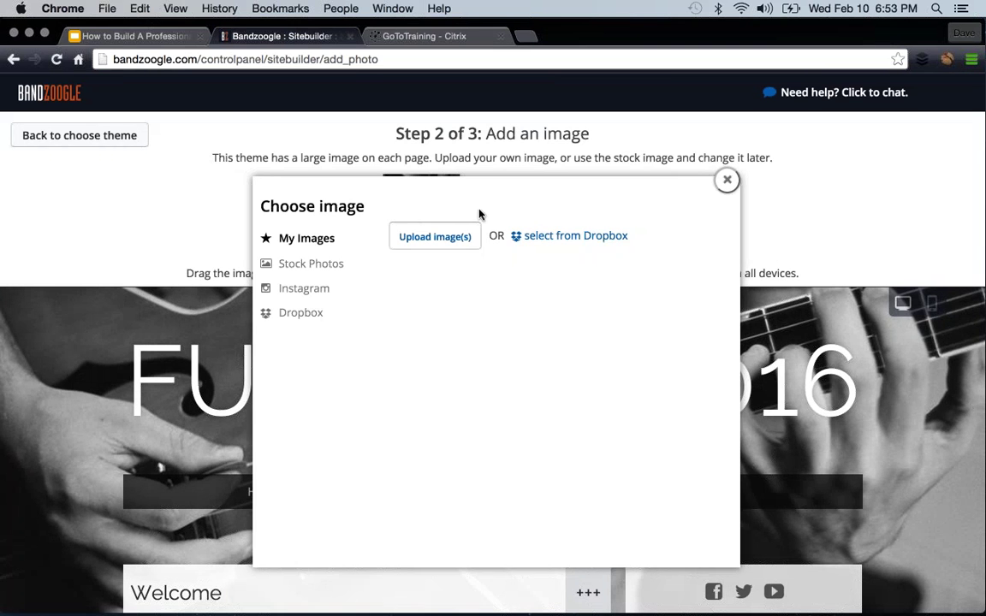
left_click(409, 234)
left_click(248, 172)
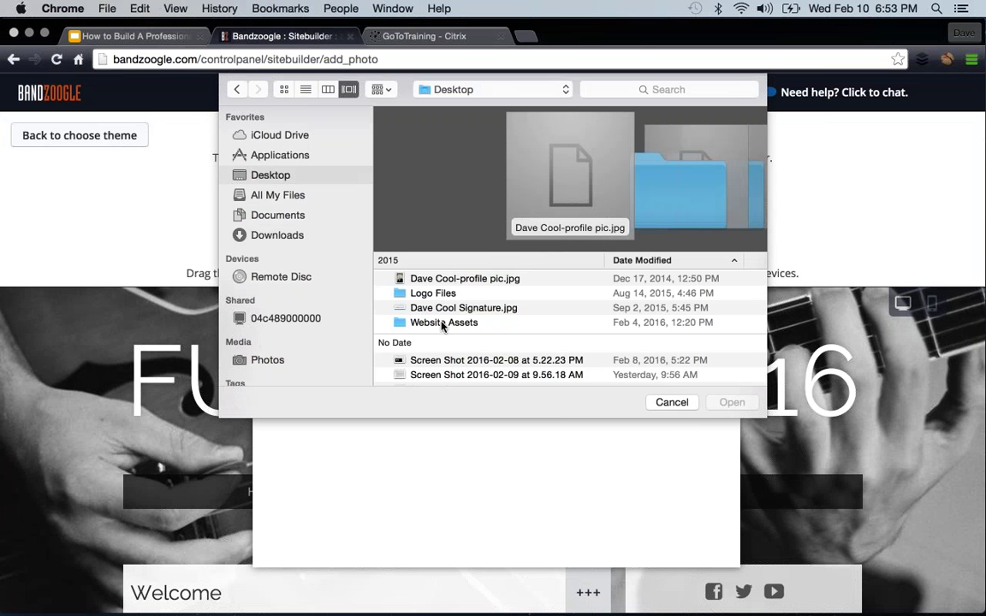
double_click(444, 323)
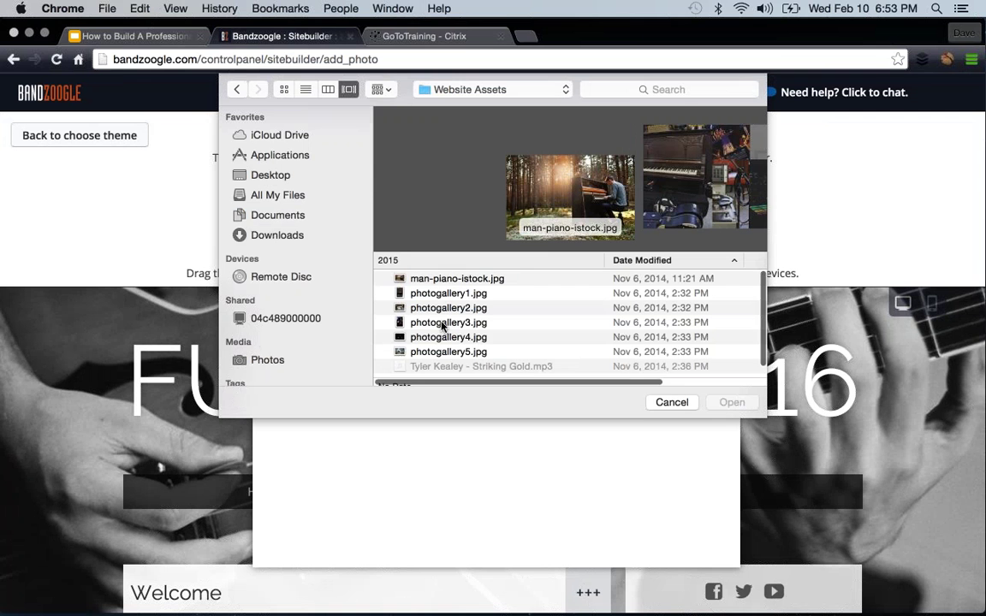
left_click(454, 279)
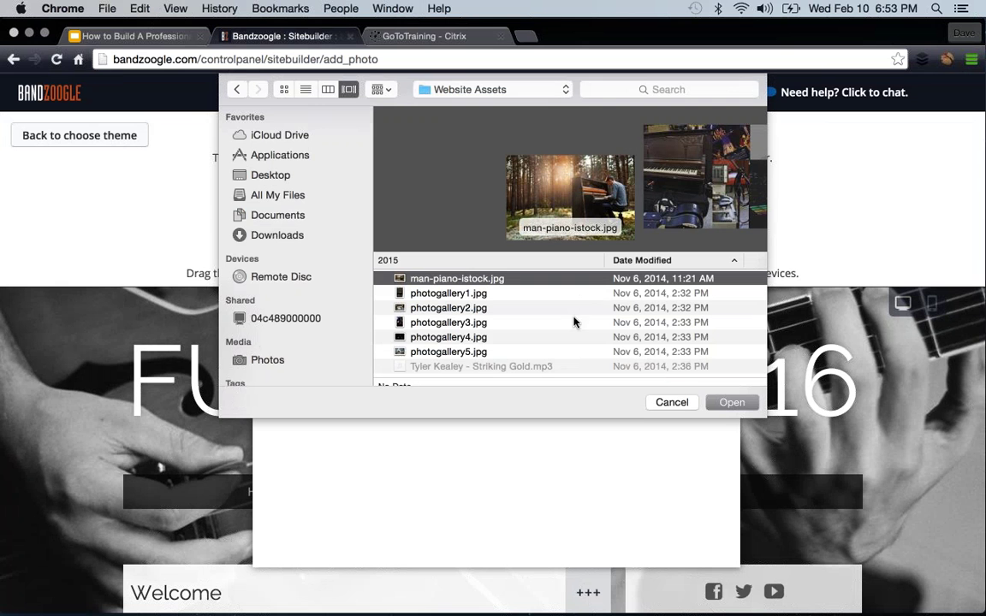
left_click(734, 405)
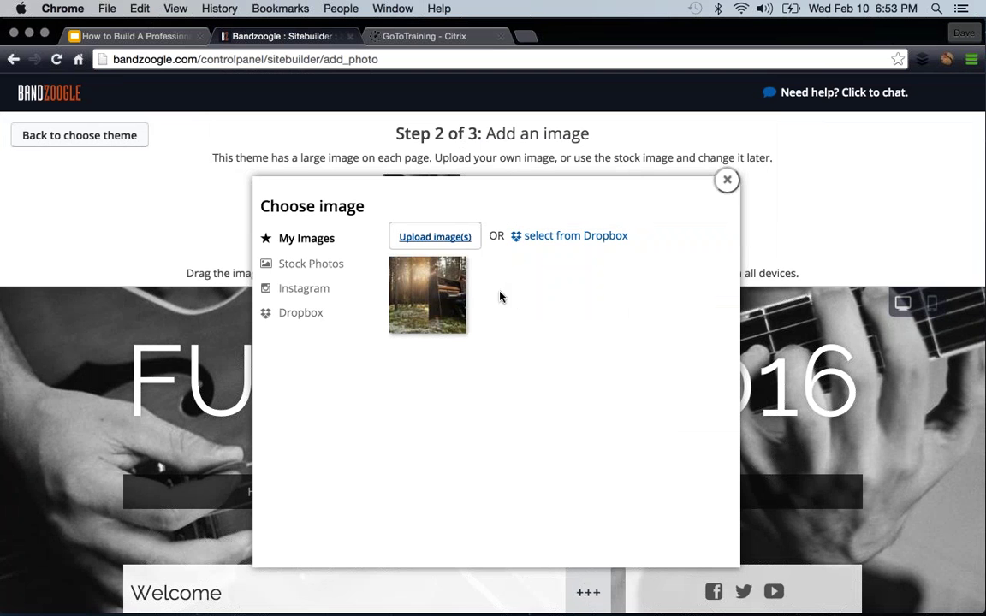
left_click(423, 304)
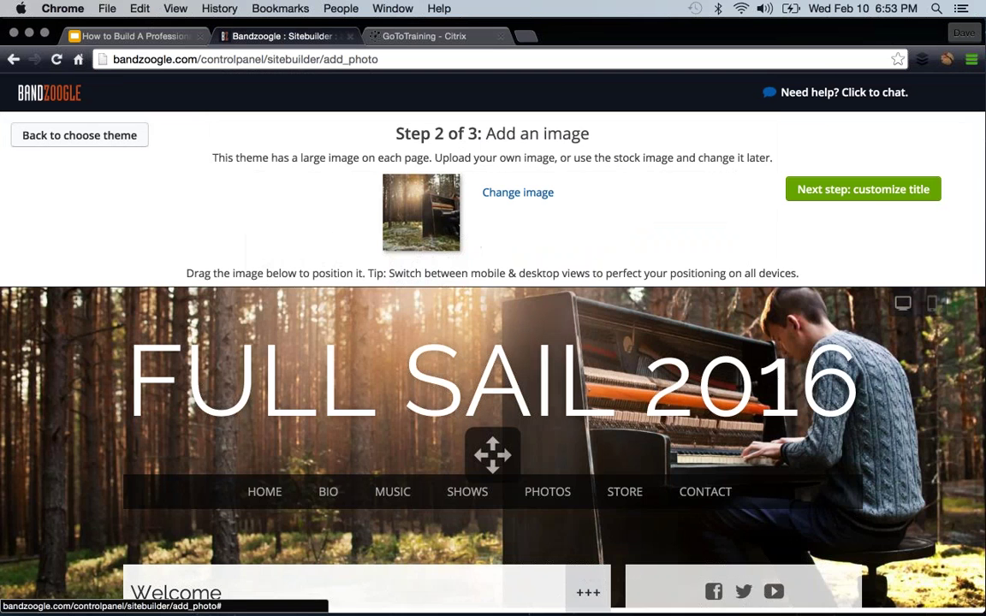
- Shrink the text site title to 23 px, finish setup and enter the Control Panel
left_click(858, 190)
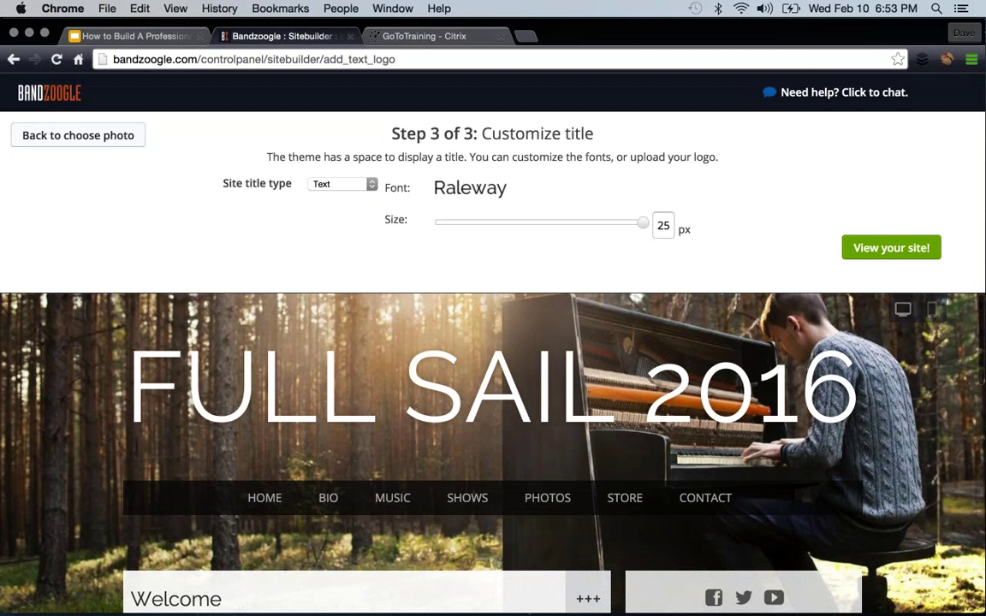
mouse_move(646, 223)
left_mouse_down()
mouse_move(589, 222)
mouse_move(632, 223)
left_mouse_up()
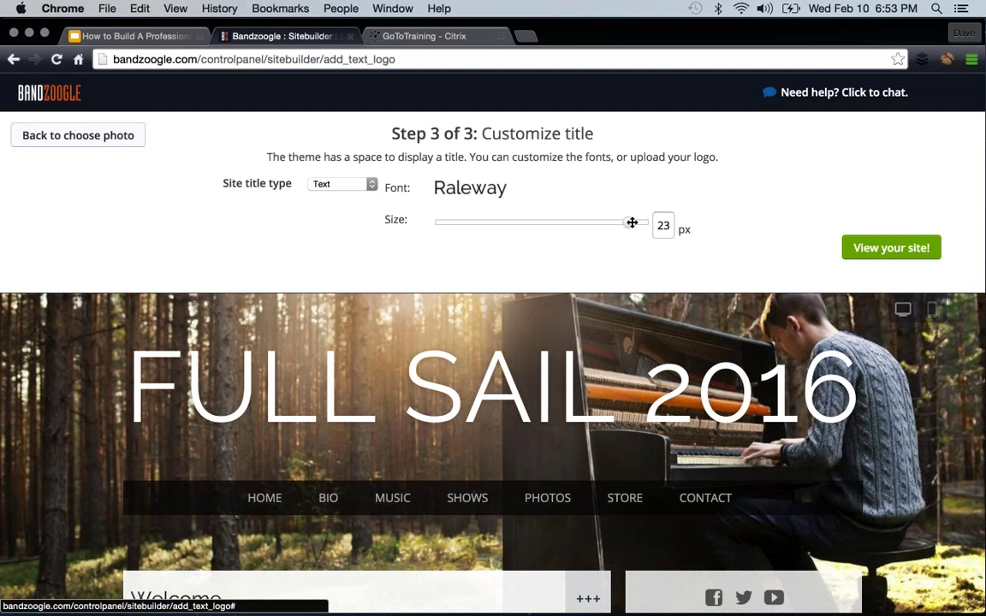
left_click(347, 184)
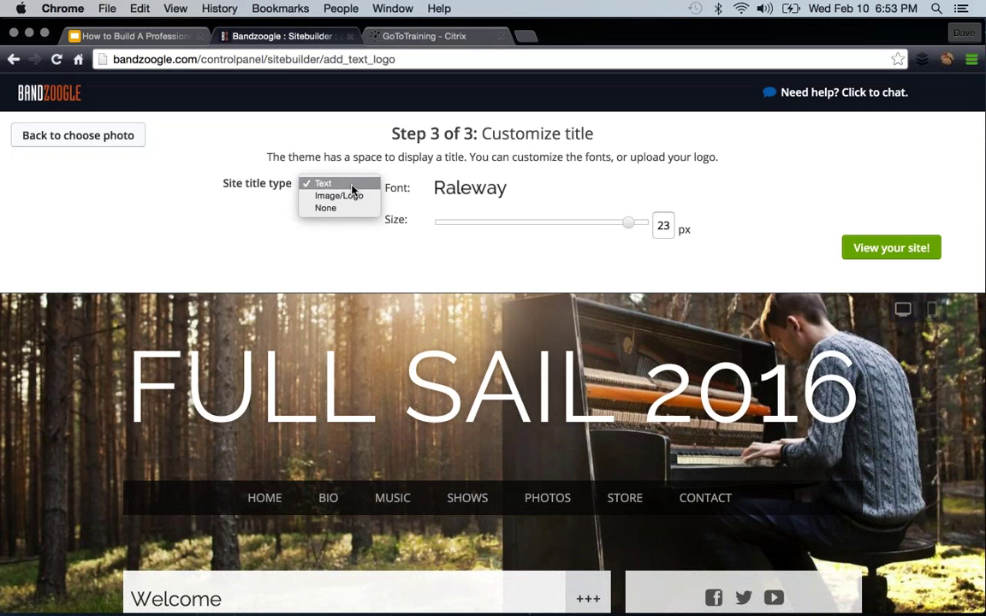
left_click(529, 178)
left_click(885, 250)
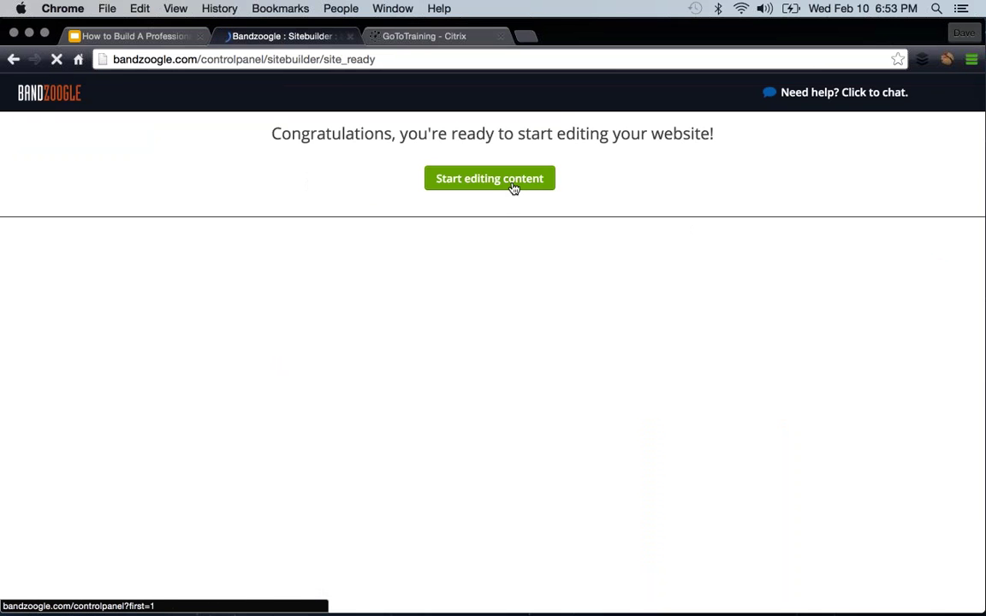
left_click(514, 184)
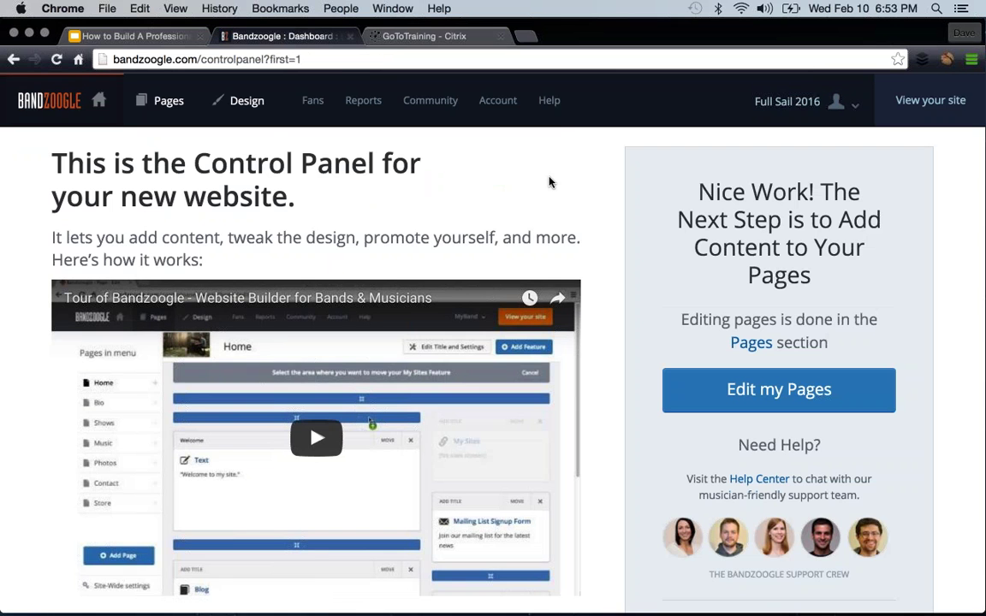
- Scroll the Control Panel welcome page, then open Pages to reach the Home page editor
scroll(548, 182, "down", 3)
scroll(550, 181, "up", 3)
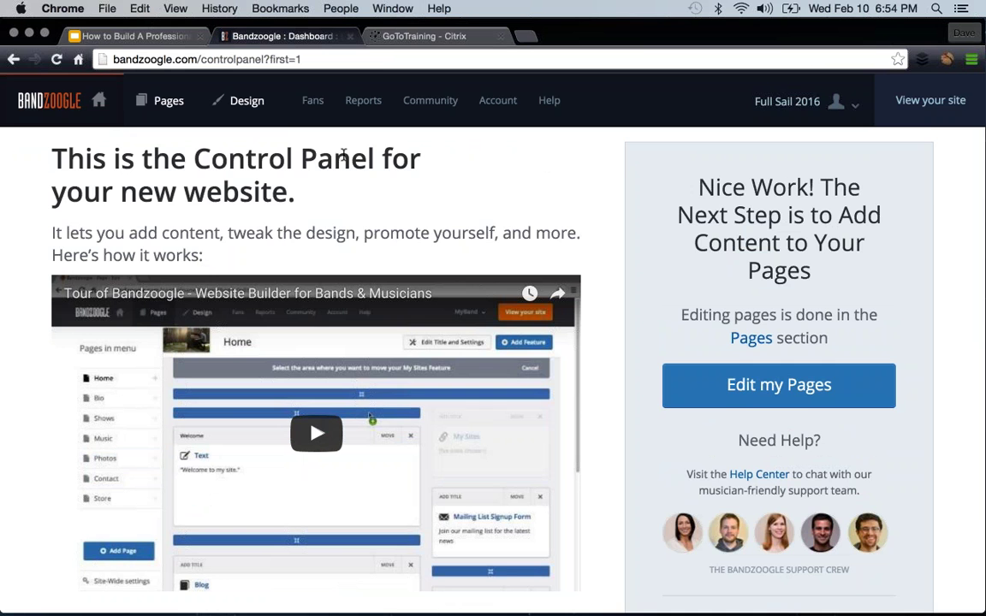
scroll(317, 343, "down", 3)
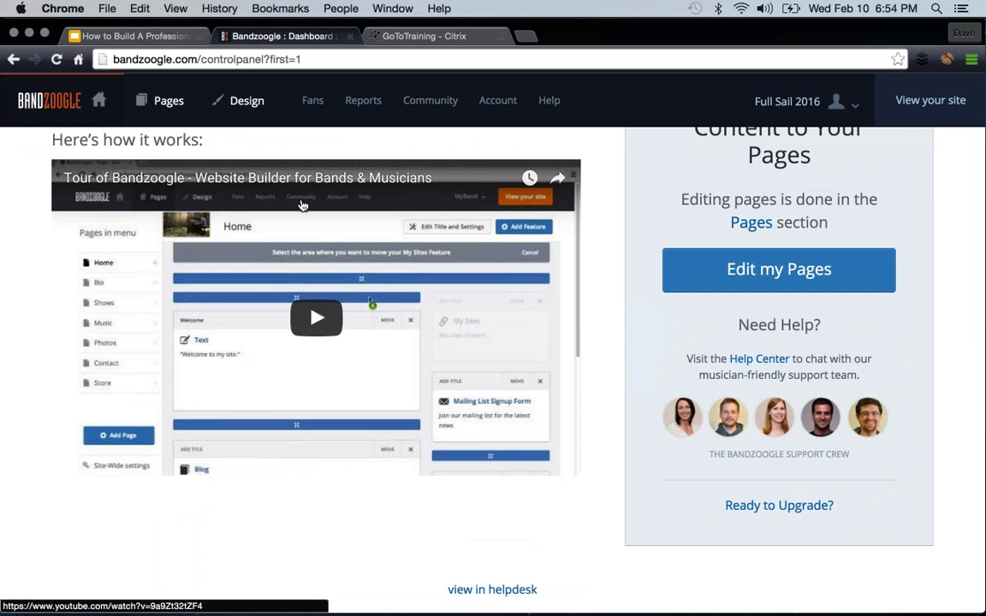
scroll(316, 319, "up", 3)
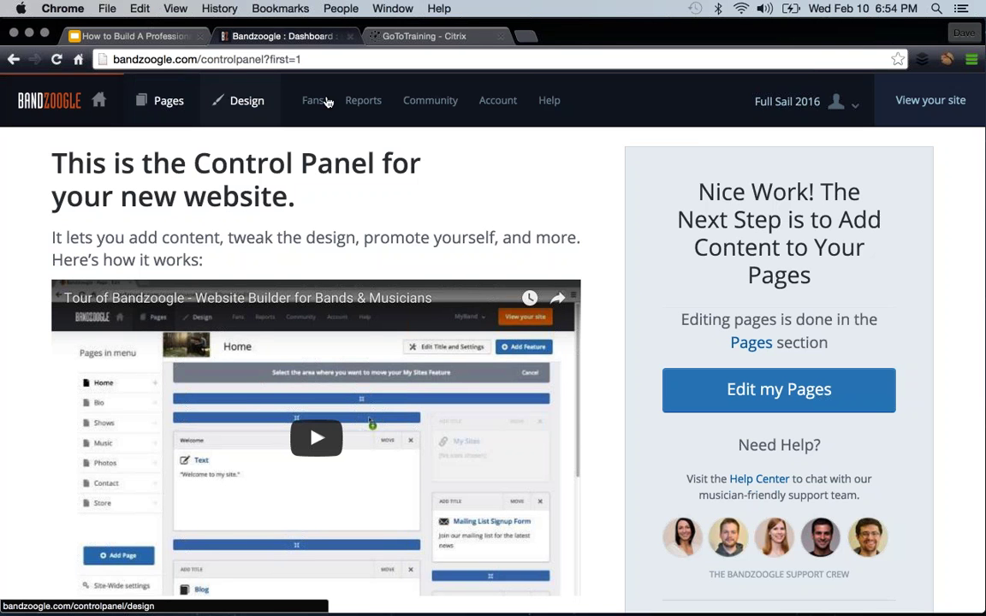
left_click(169, 101)
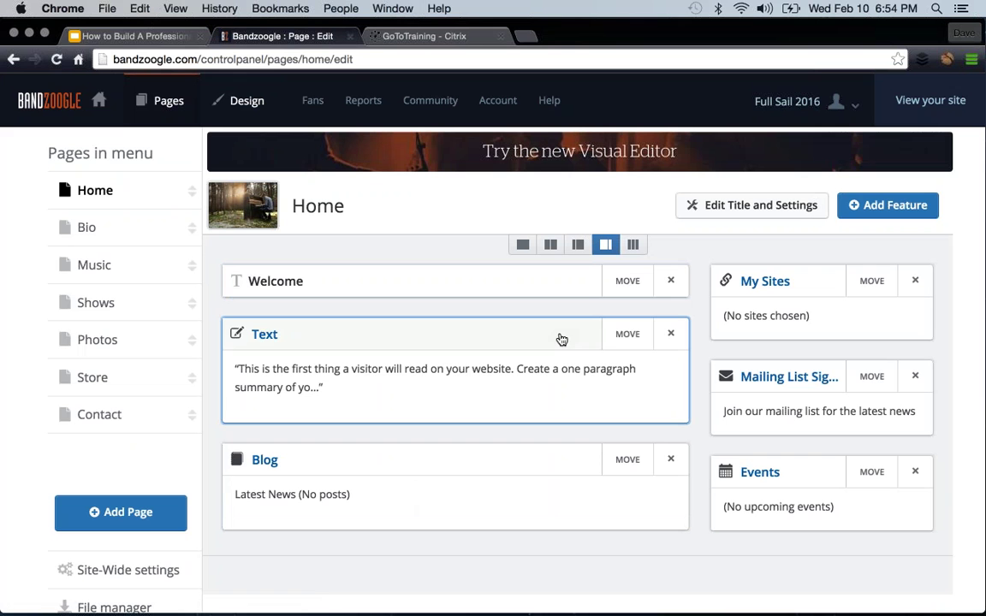
- Overwrite the Home Text block with 'Test Full Sail.', save, and return to the page layout
left_click(347, 359)
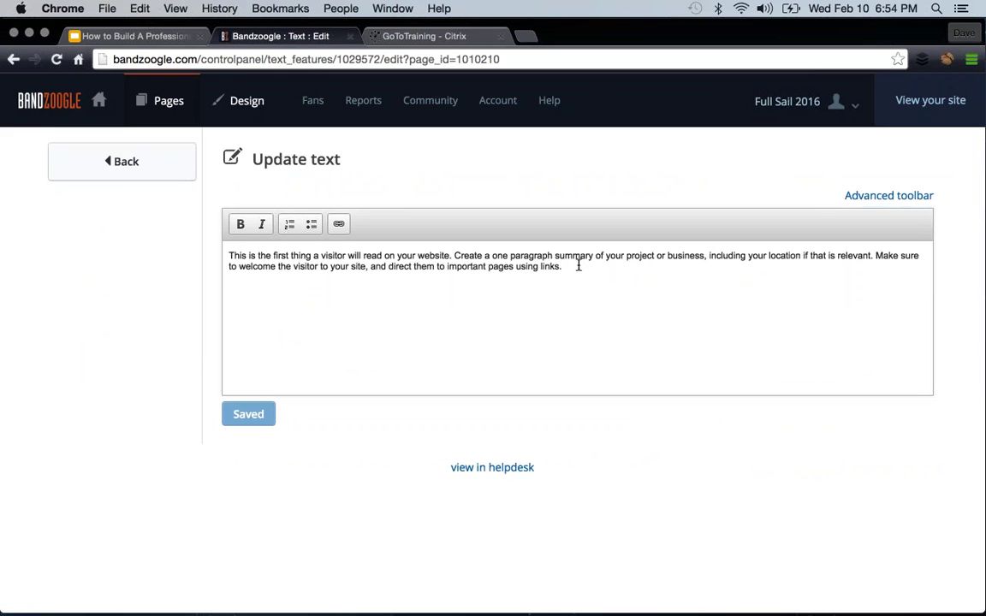
key("super+a")
type("Test ")
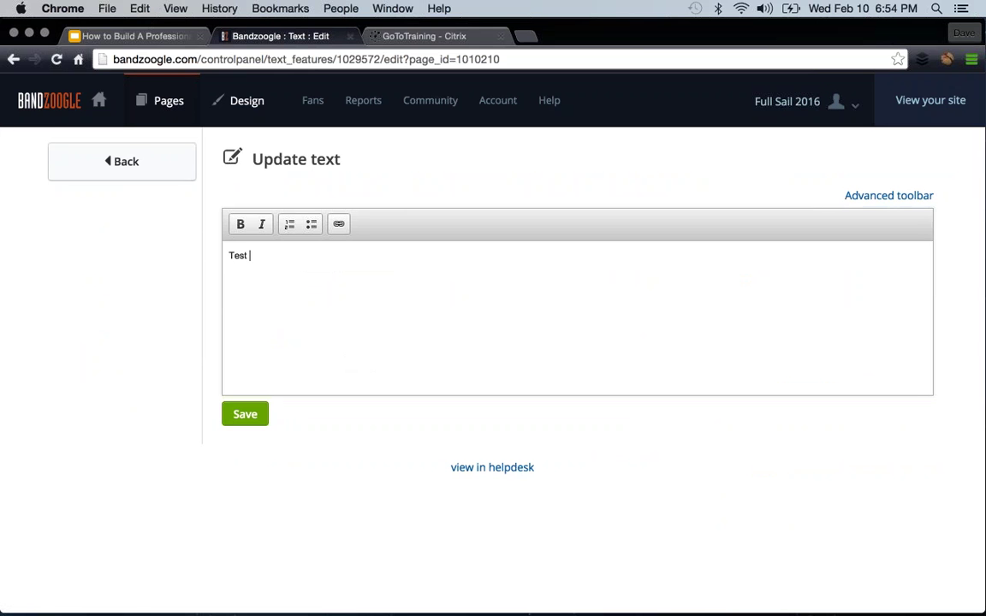
type("Full Sail.")
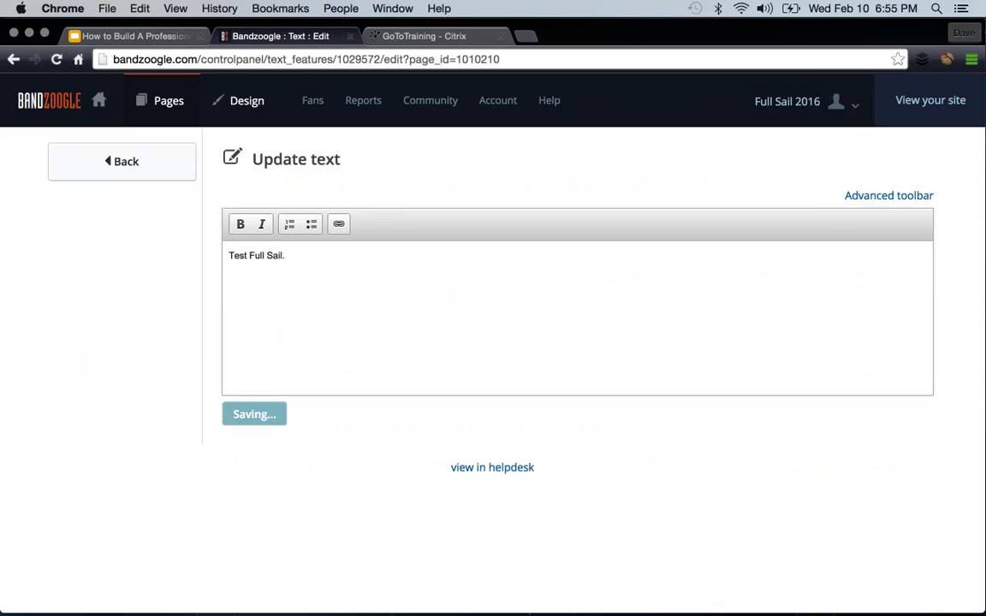
left_click(244, 414)
left_click(129, 165)
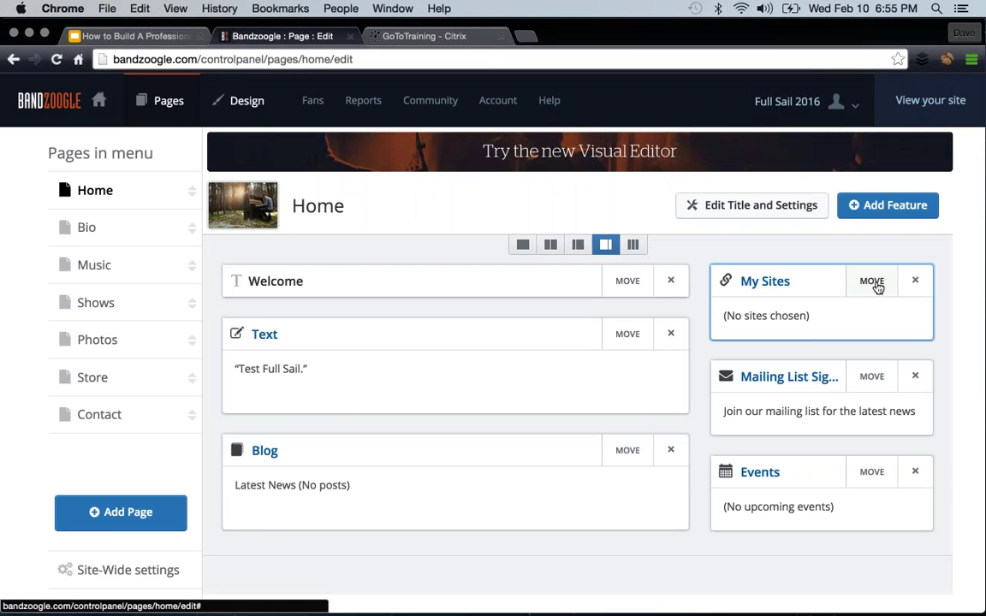
- Drop the My Sites block from the right column into the slot below Text, above Blog
left_click(873, 283)
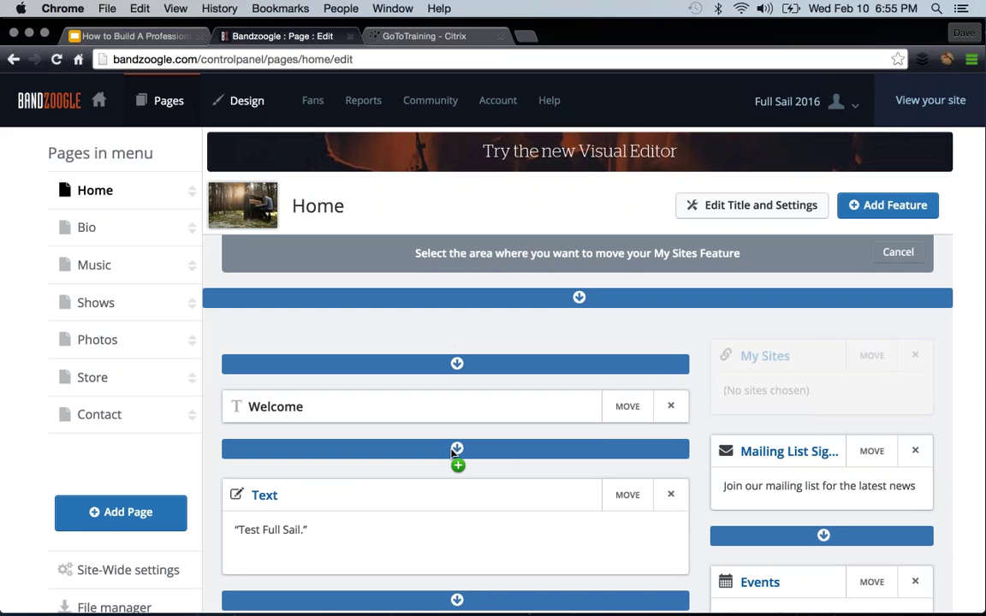
scroll(452, 454, "down", 5)
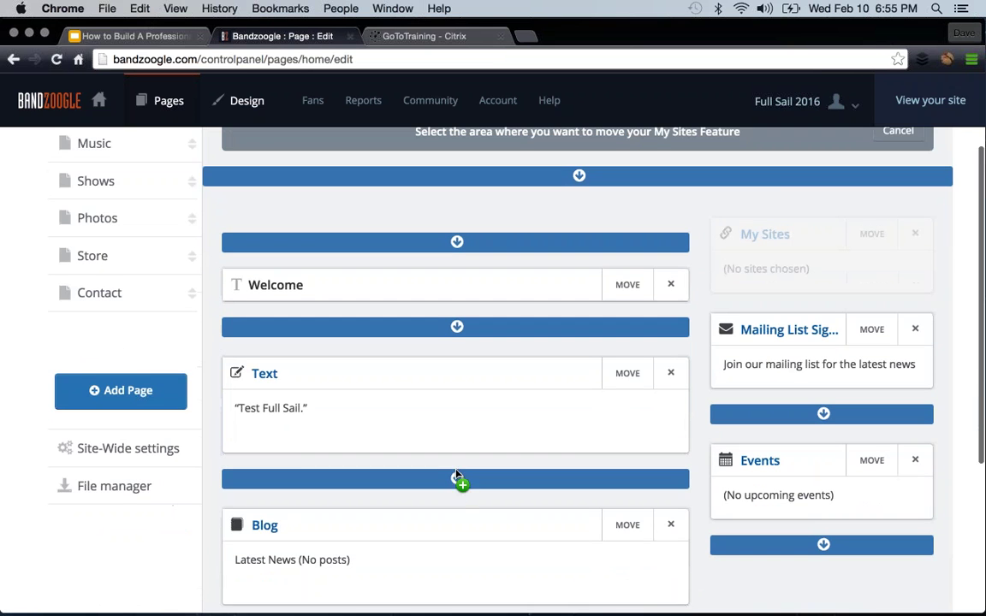
left_click(462, 478)
scroll(975, 330, "up", 5)
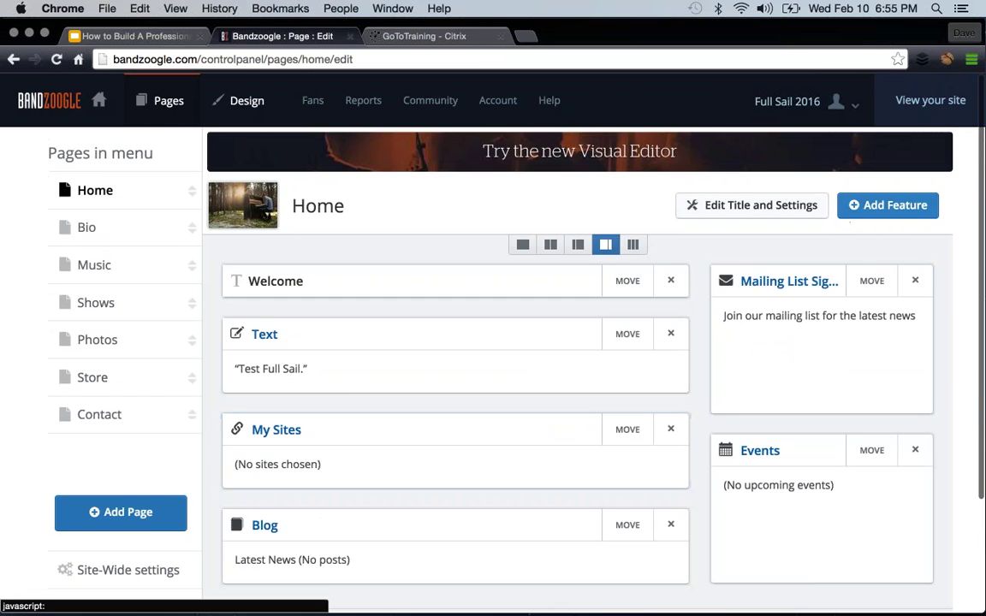
- Scroll through the full 'Select the Feature you want to add' list, then cancel without adding one
left_click(885, 216)
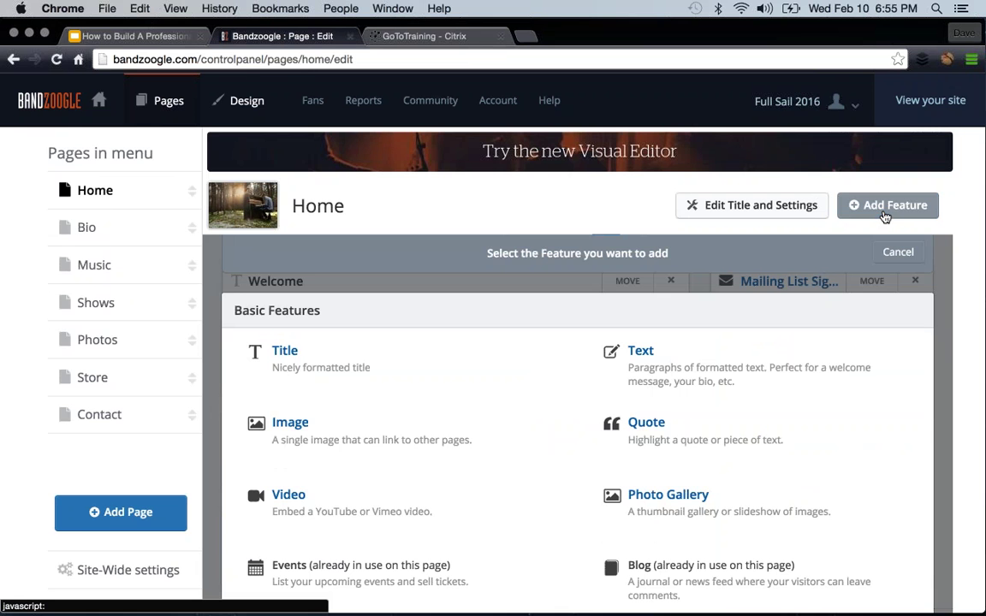
scroll(644, 378, "down", 3)
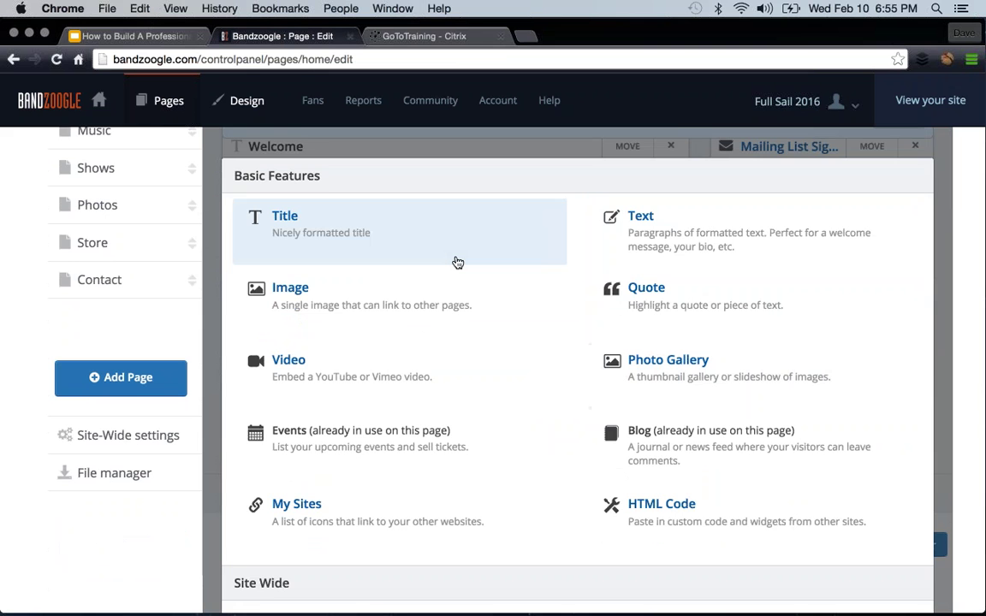
scroll(458, 262, "down", 1)
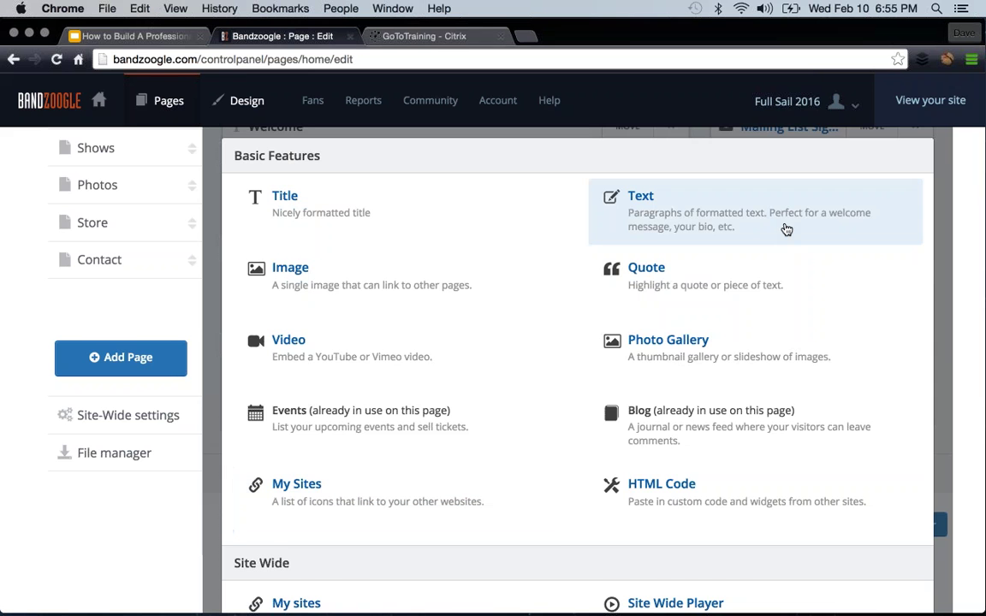
scroll(783, 227, "down", 2)
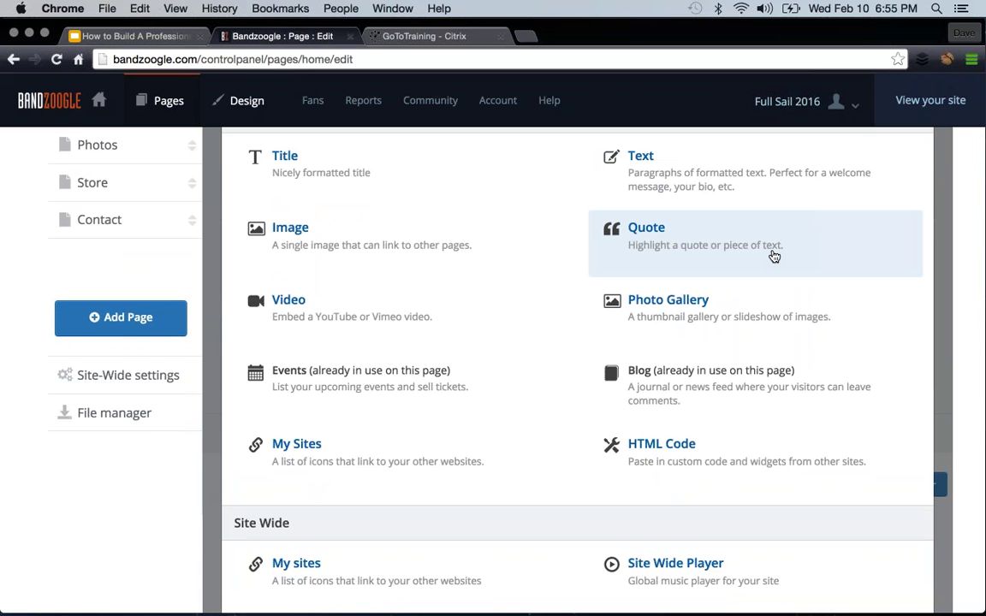
scroll(690, 333, "down", 3)
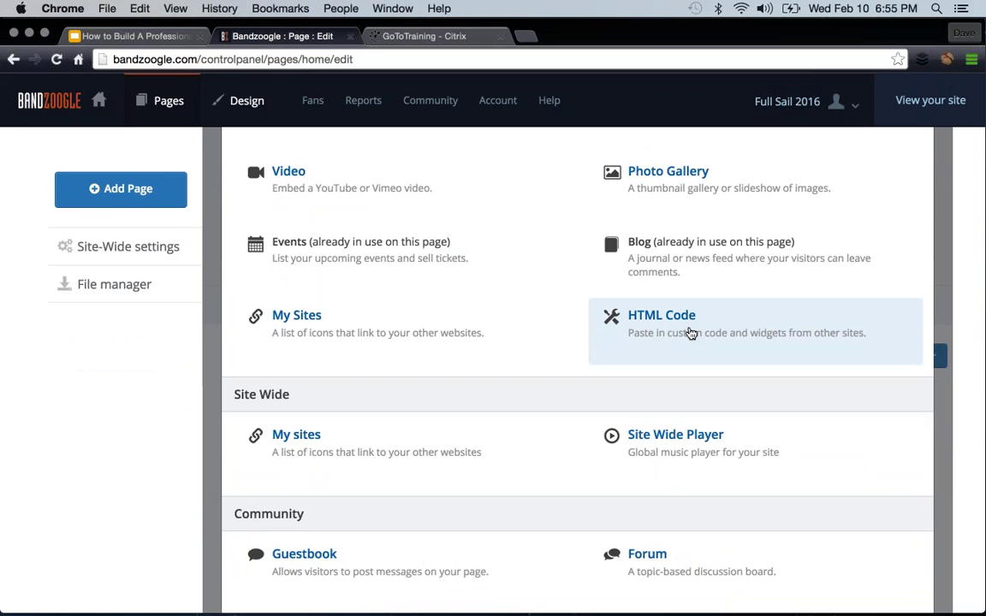
scroll(520, 290, "down", 2)
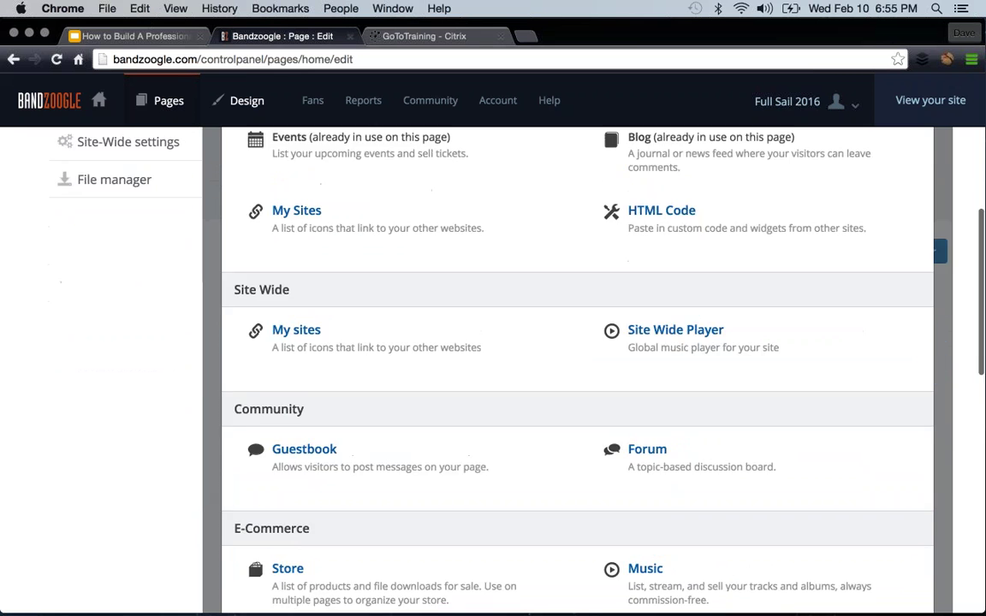
scroll(479, 300, "down", 2)
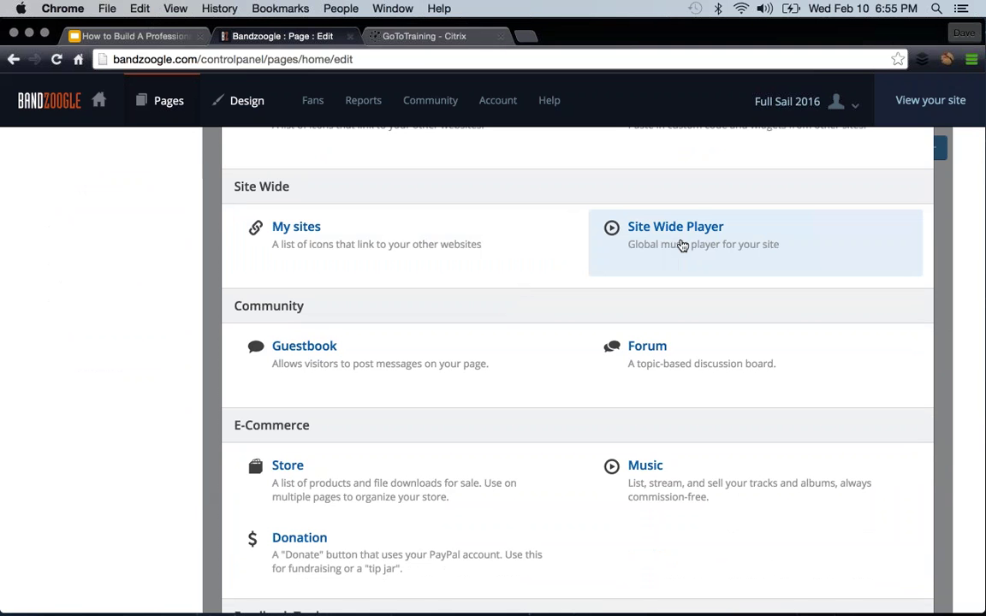
scroll(447, 259, "down", 3)
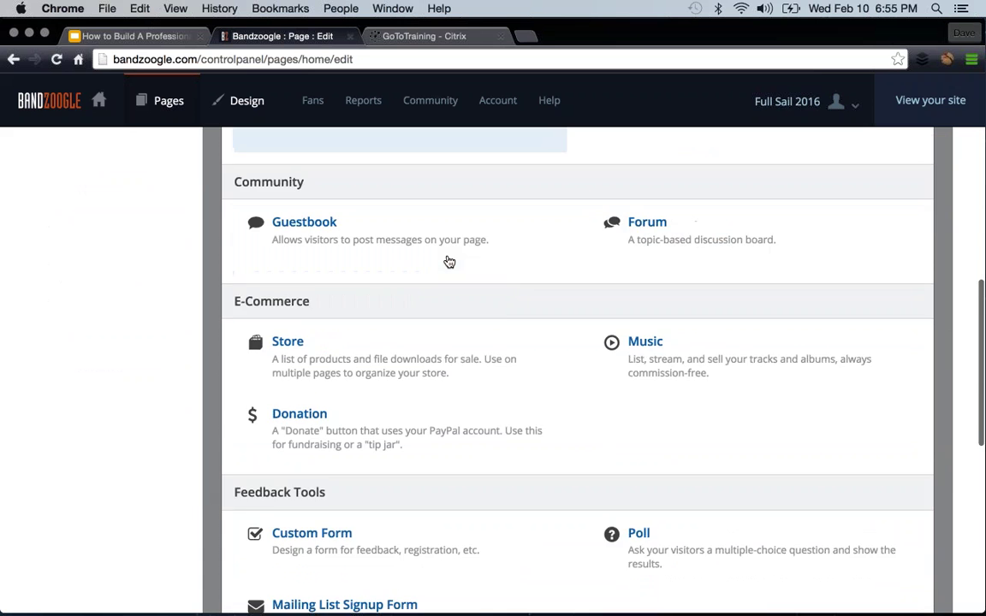
scroll(515, 278, "down", 6)
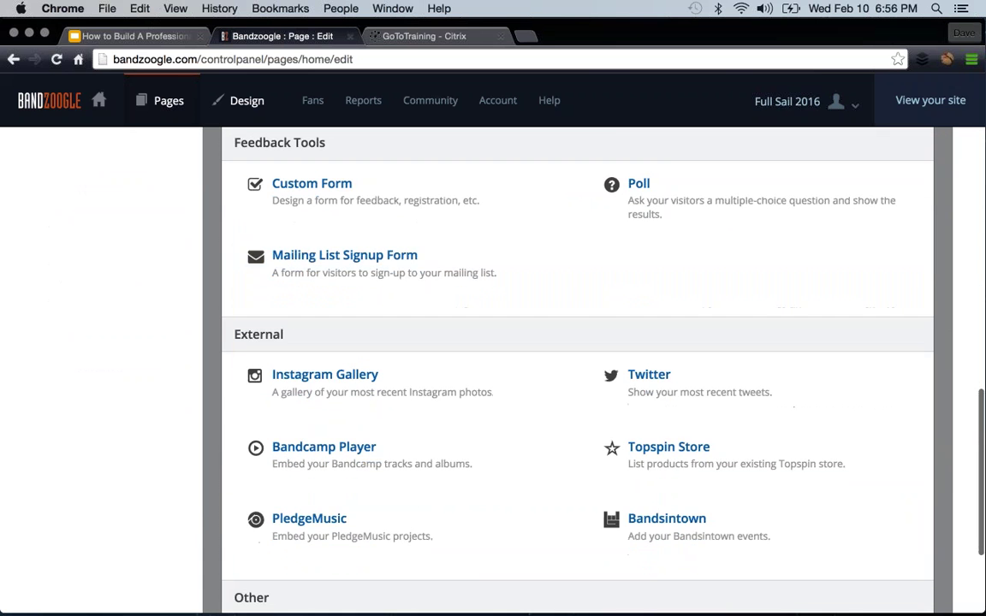
scroll(500, 273, "down", 2)
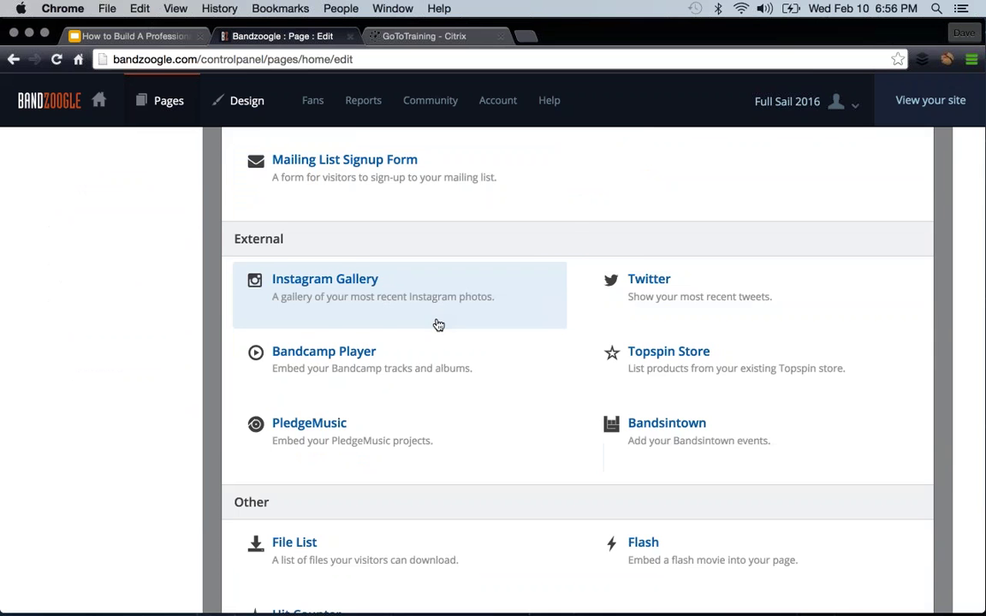
scroll(436, 323, "down", 2)
scroll(399, 212, "up", 4)
scroll(399, 213, "down", 4)
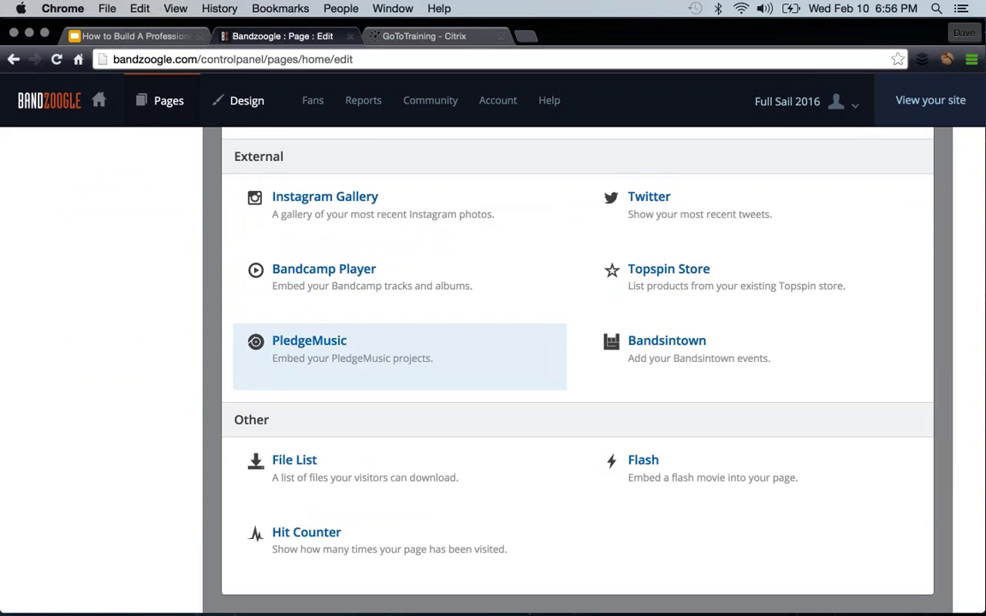
scroll(510, 377, "up", 10)
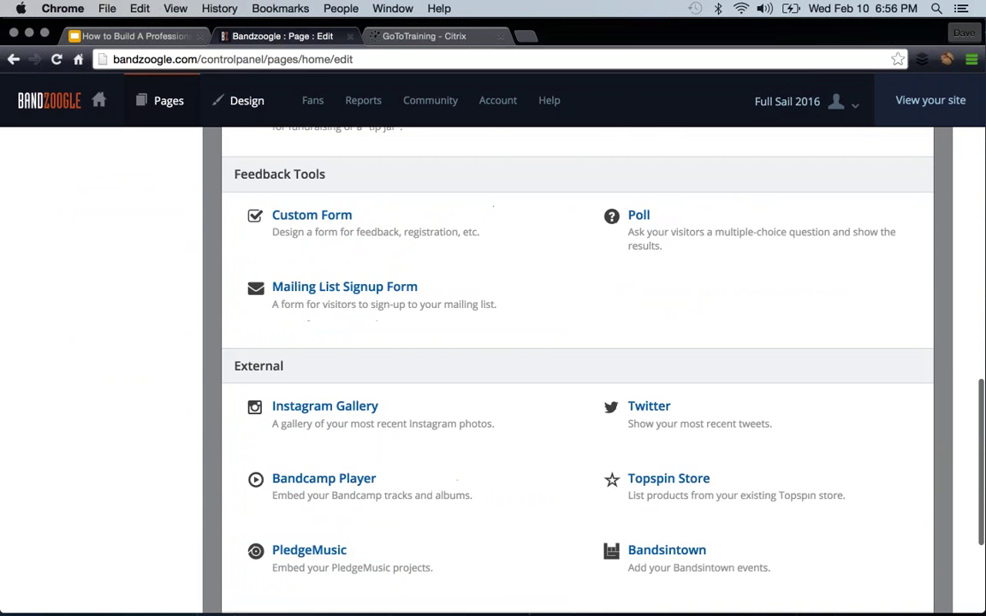
scroll(399, 377, "up", 5)
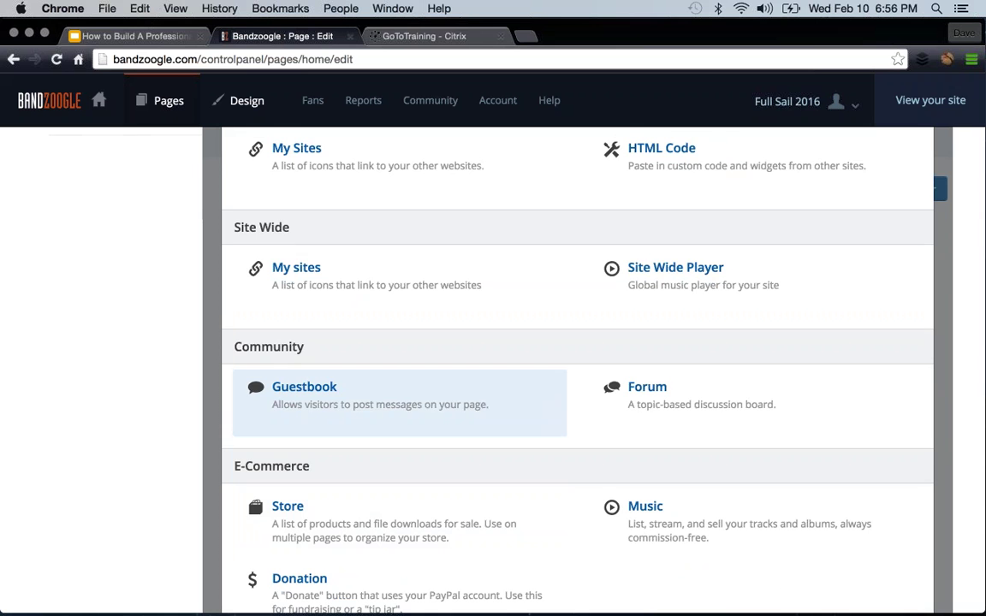
scroll(399, 377, "up", 8)
scroll(399, 325, "up", 4)
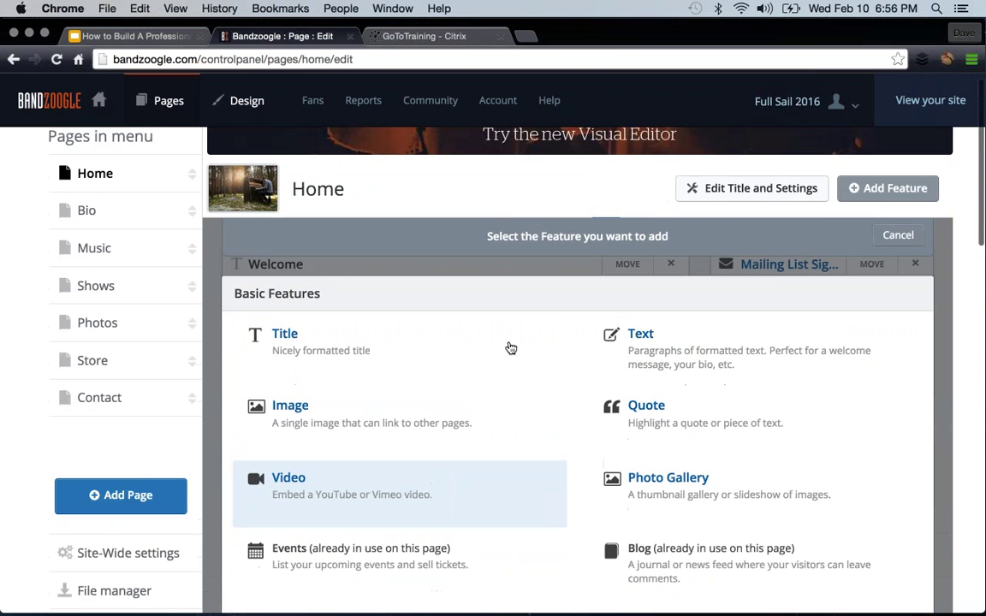
scroll(682, 283, "down", 4)
scroll(682, 283, "down", 8)
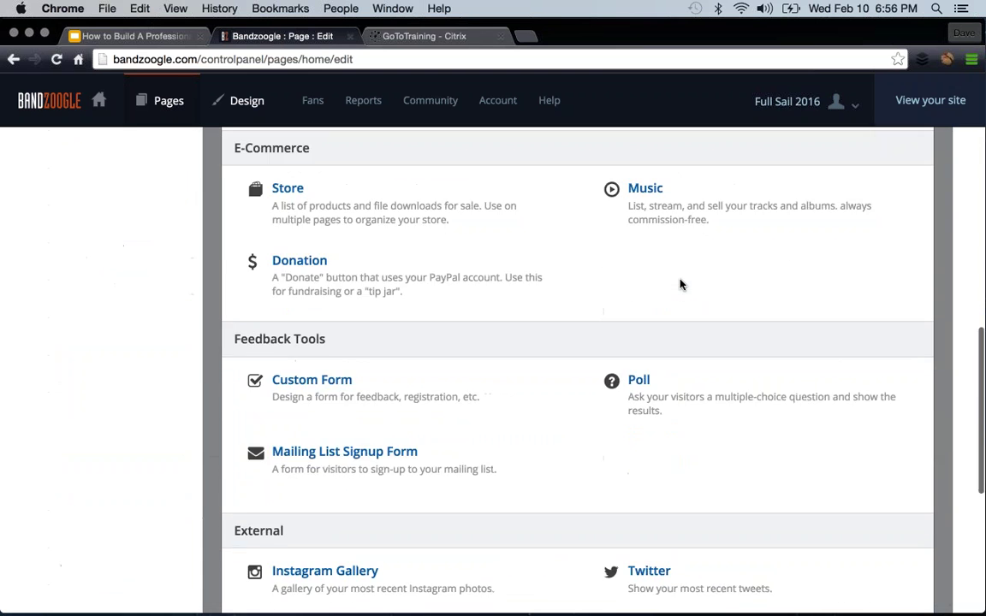
scroll(682, 284, "up", 15)
left_click(896, 263)
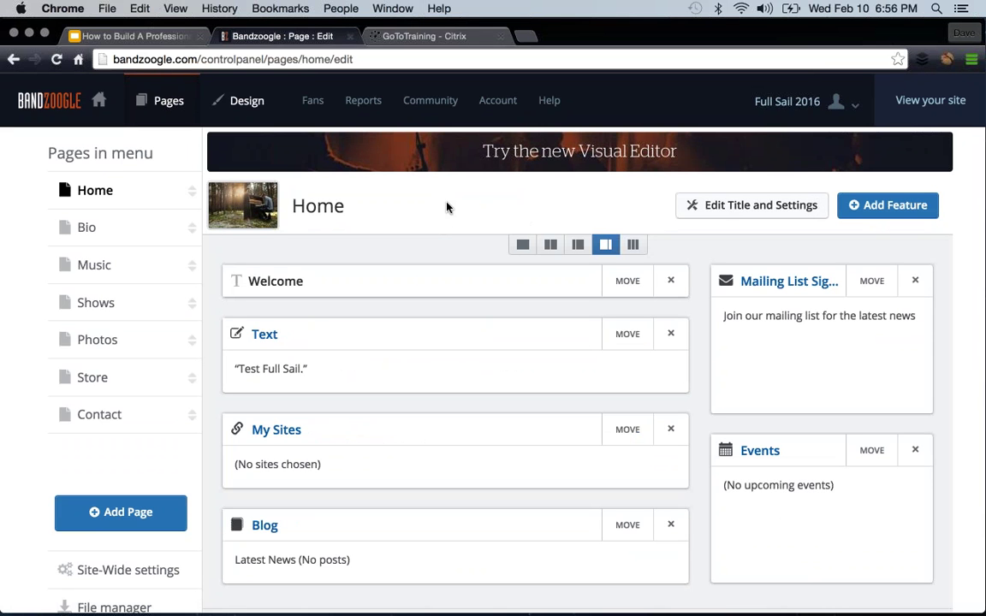
- Try the column layouts and settle on three columns for the Home page
scroll(446, 207, "down", 2)
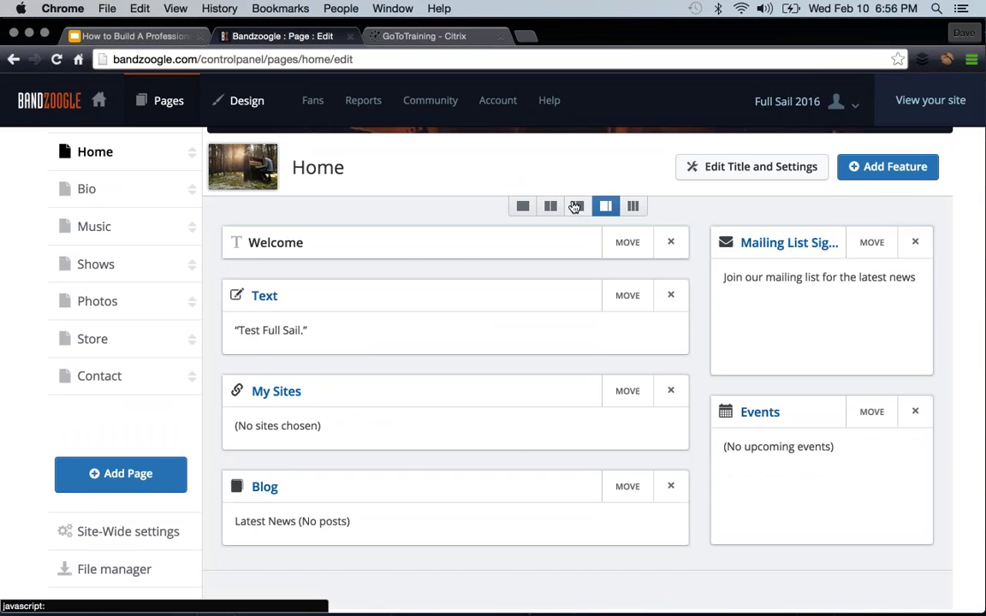
left_click(575, 207)
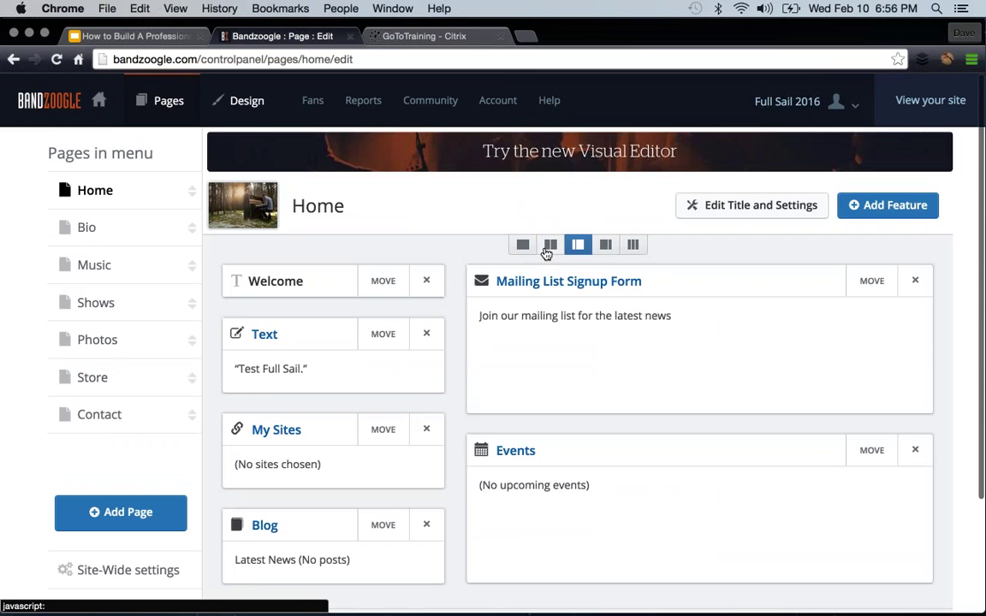
left_click(549, 247)
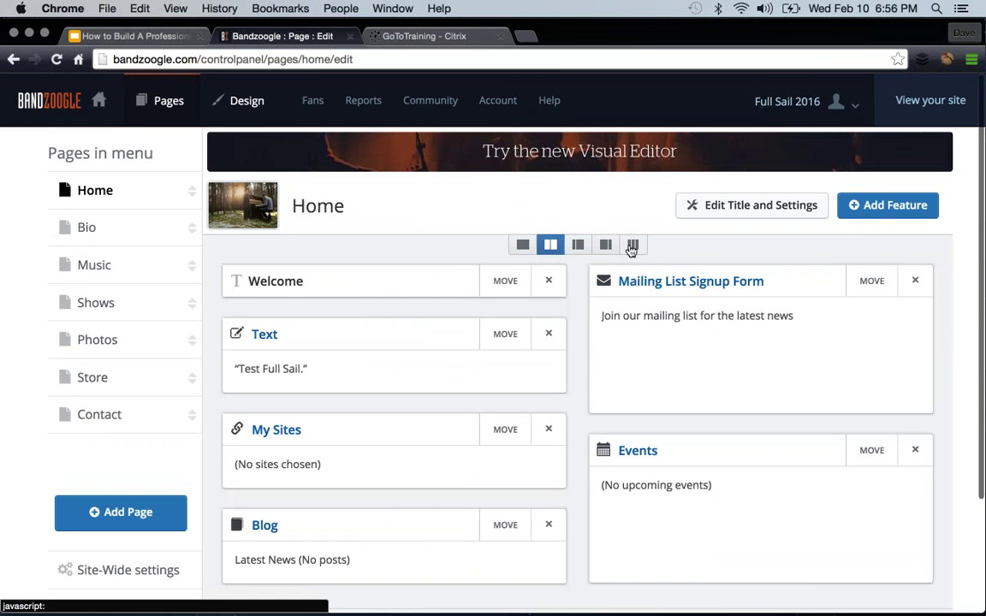
left_click(632, 245)
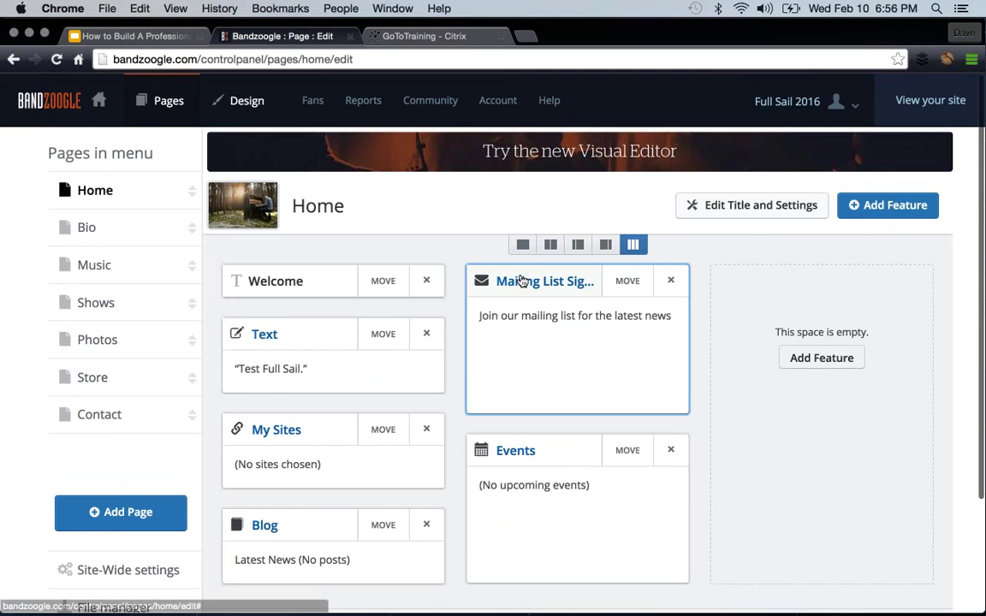
- Drag Bio below Music in the Pages in menu list
scroll(521, 279, "down", 1)
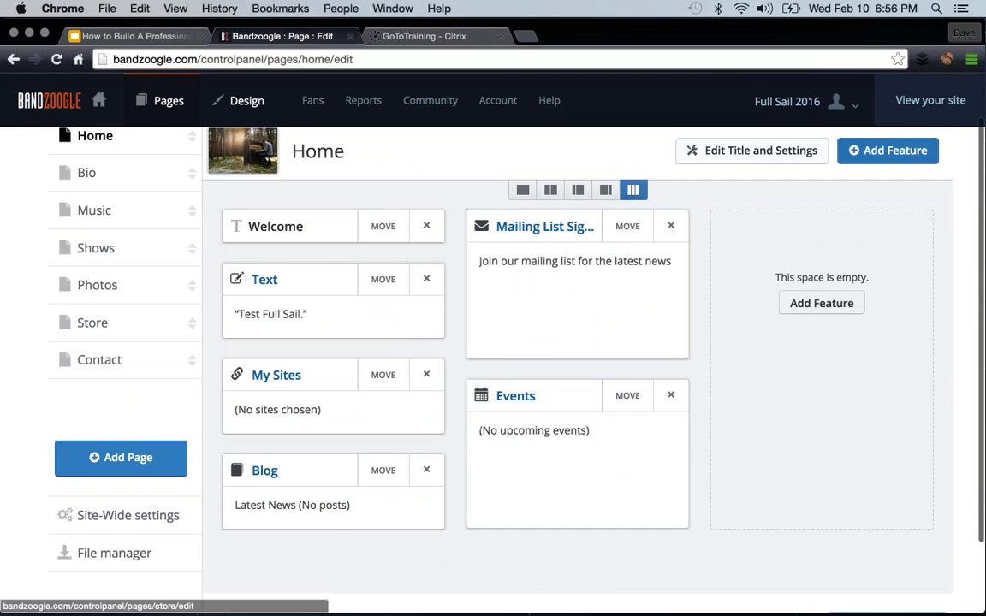
scroll(121, 222, "up", 1)
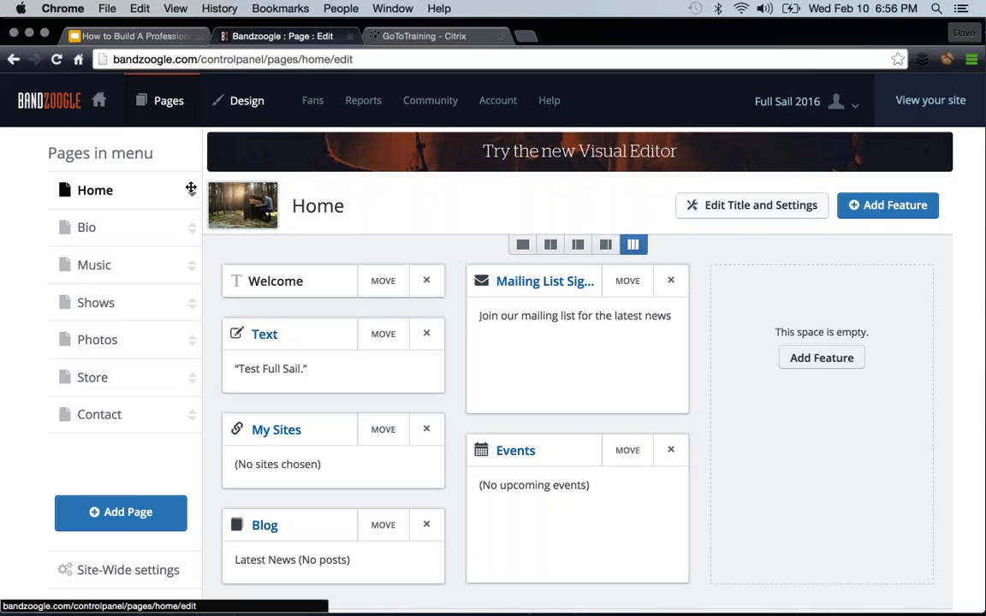
left_click_drag(192, 224, 189, 339)
scroll(190, 331, "down", 2)
- Add a main page titled 'Press Kit', viewable by Everybody rather than password, and save it
scroll(190, 331, "down", 3)
left_click(134, 368)
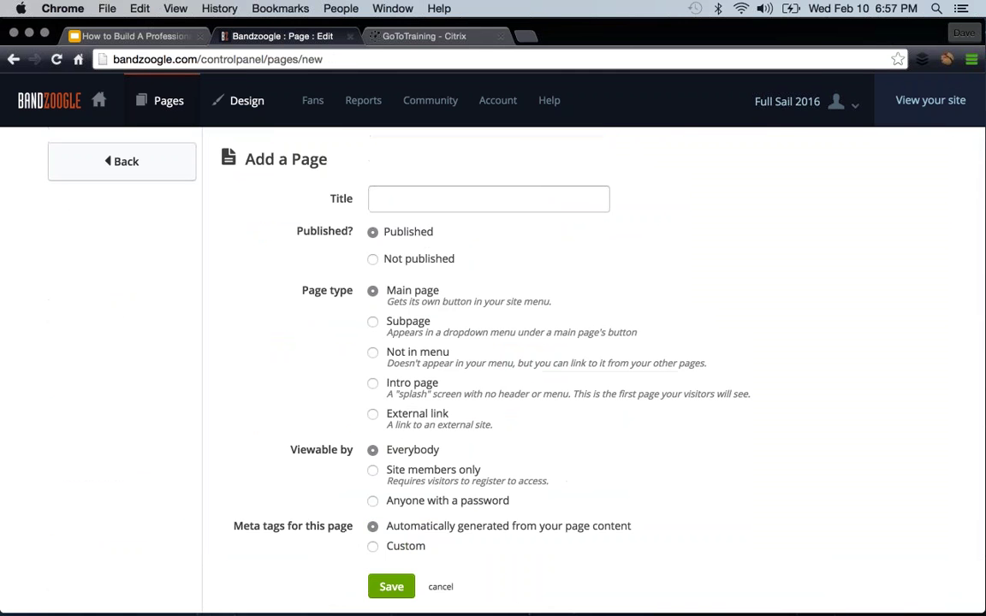
left_click(410, 202)
type("Press Kit")
scroll(458, 231, "down", 2)
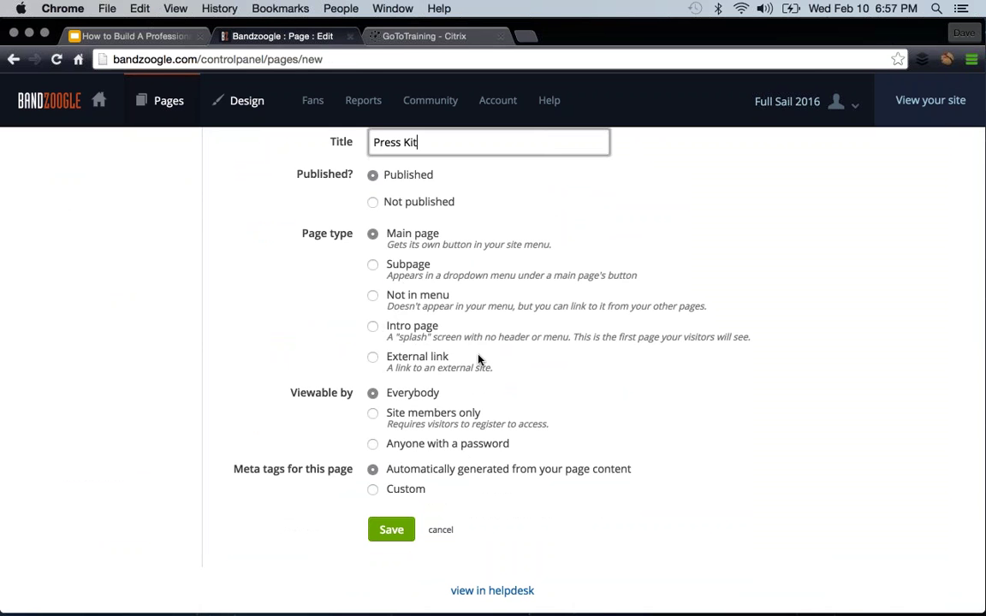
left_click(379, 446)
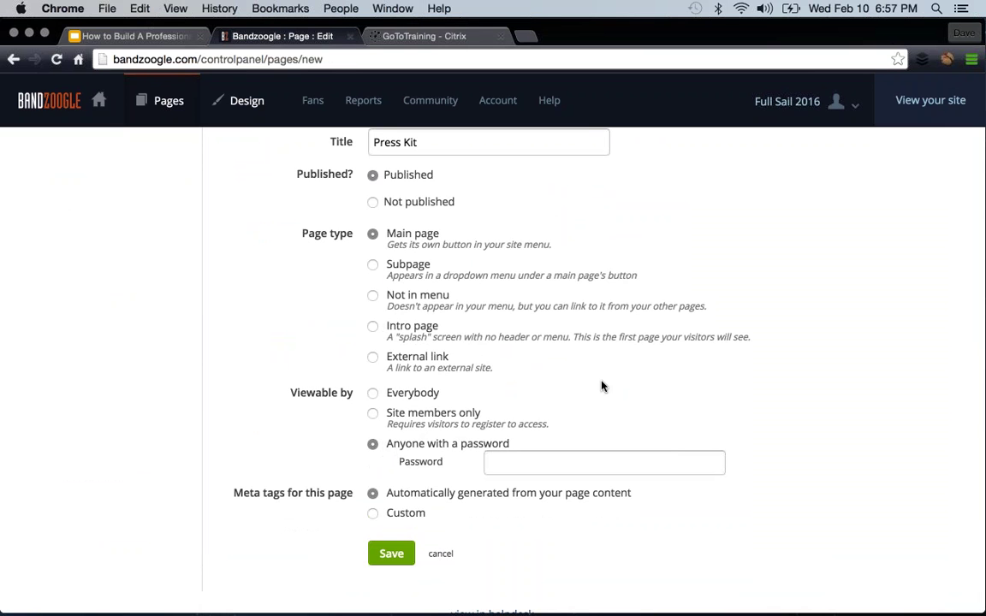
left_click(373, 393)
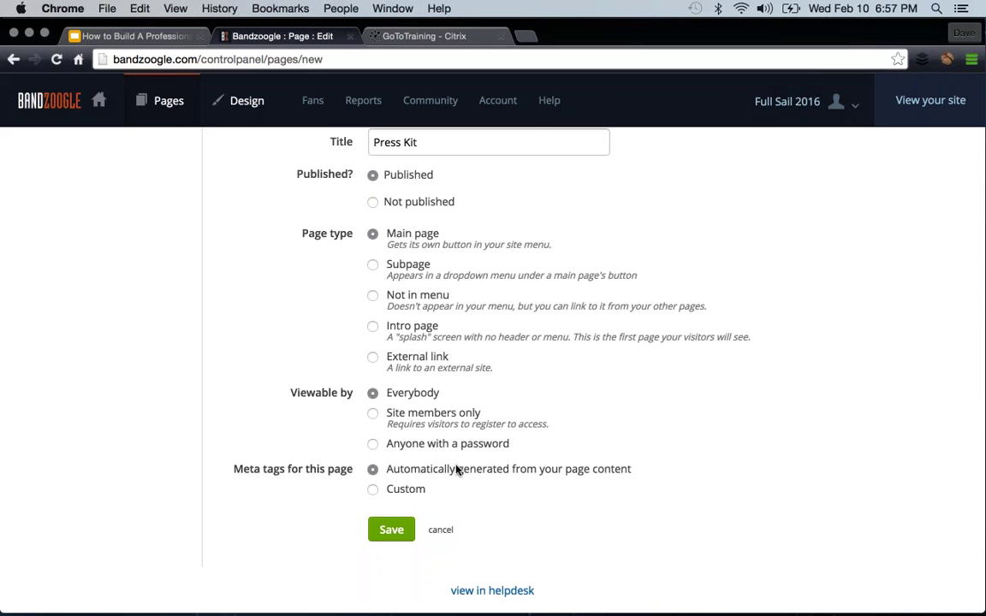
left_click(399, 527)
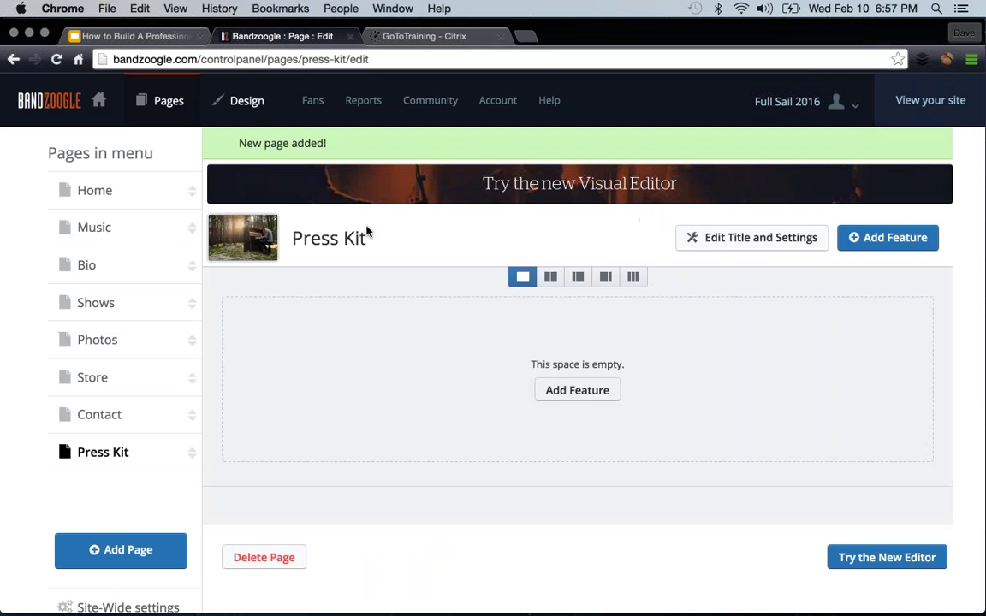
- Delete the Press Kit page, then show the Music feature's Album, Track list and Music player styles
scroll(347, 394, "down", 3)
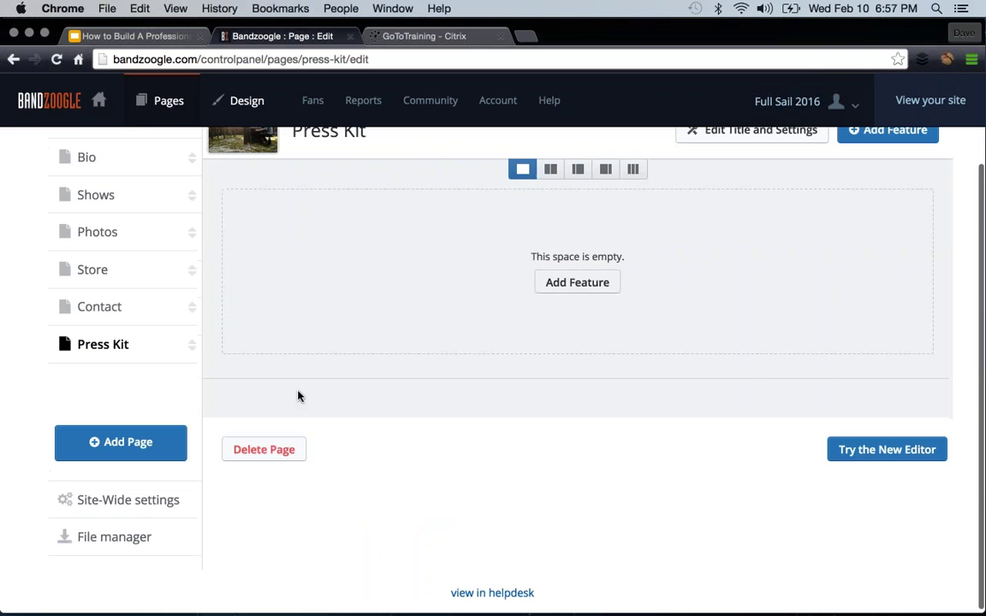
left_click(263, 450)
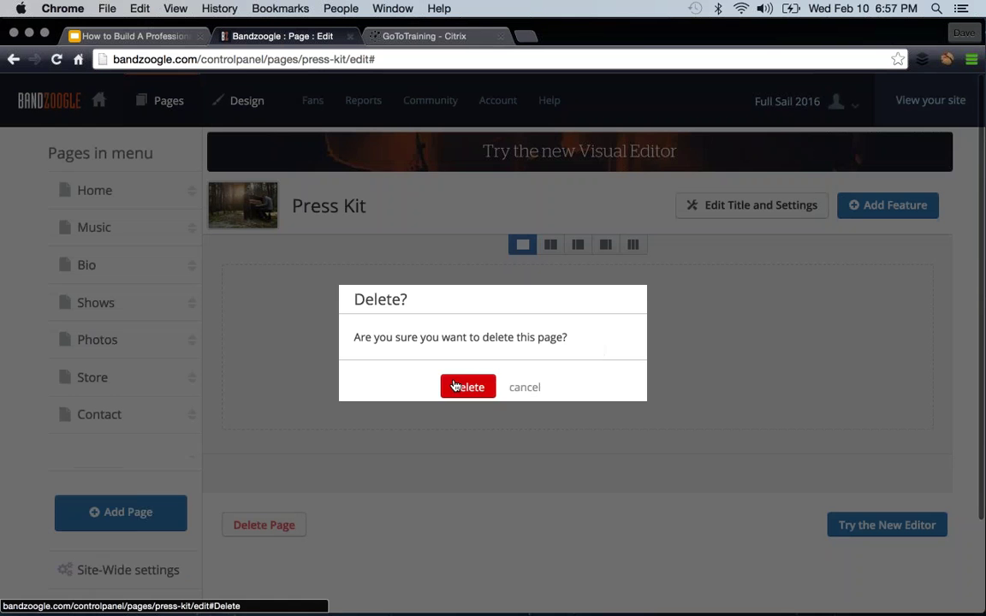
left_click(455, 387)
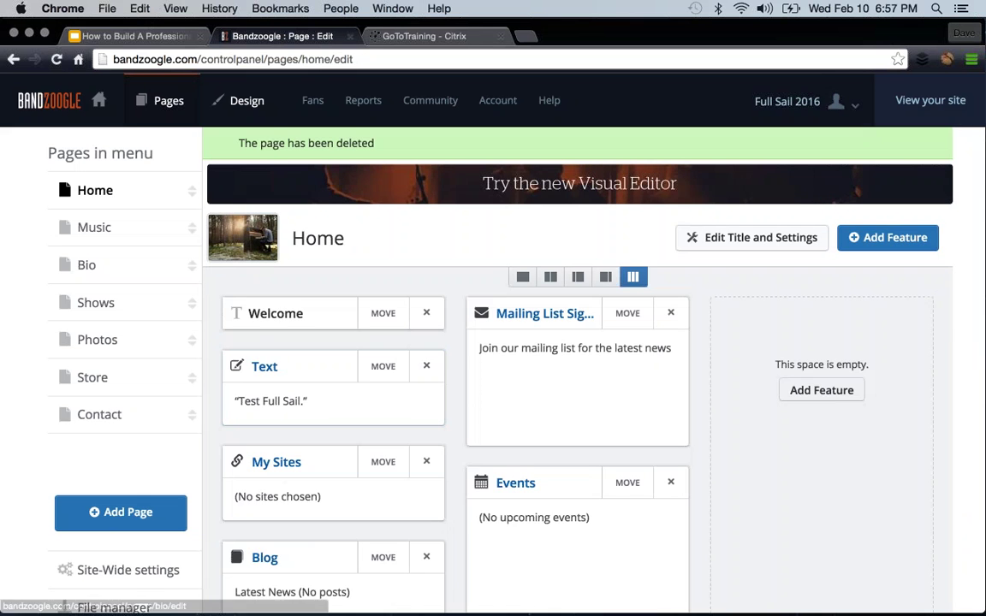
left_click(117, 239)
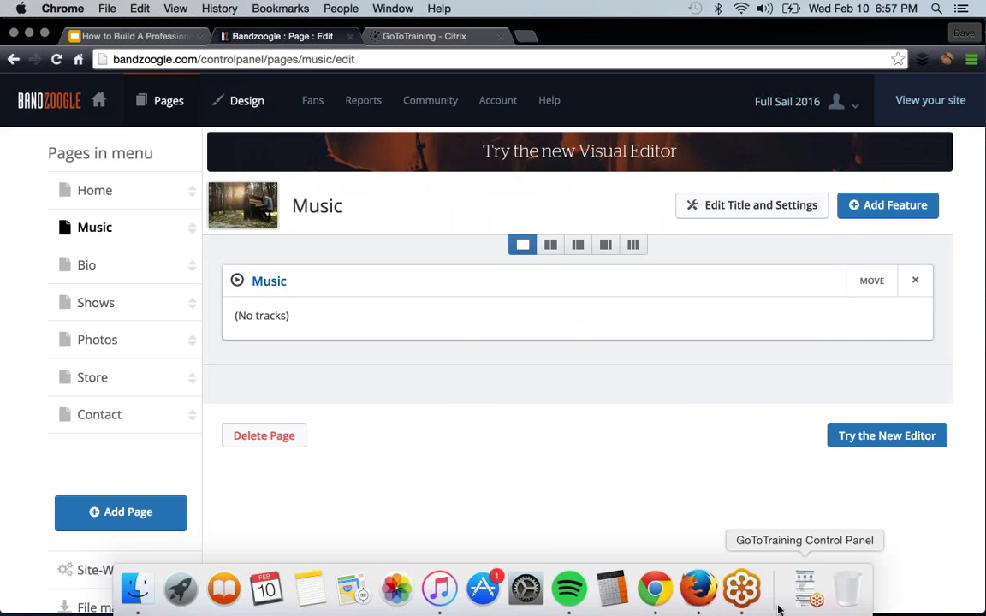
left_click(298, 292)
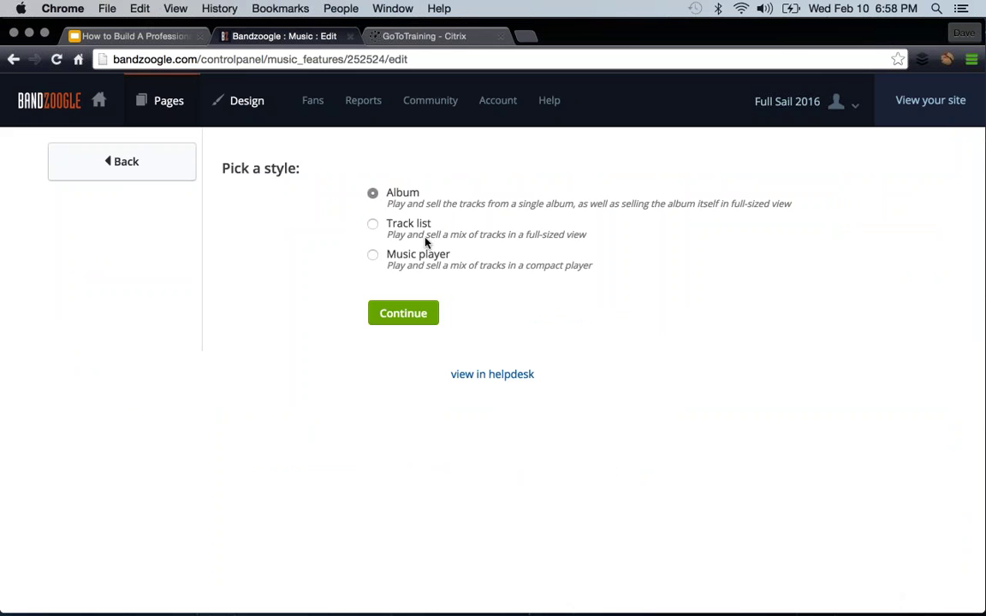
- Choose the Album style and name the album 'Test Album' with release year 2016
left_click(405, 314)
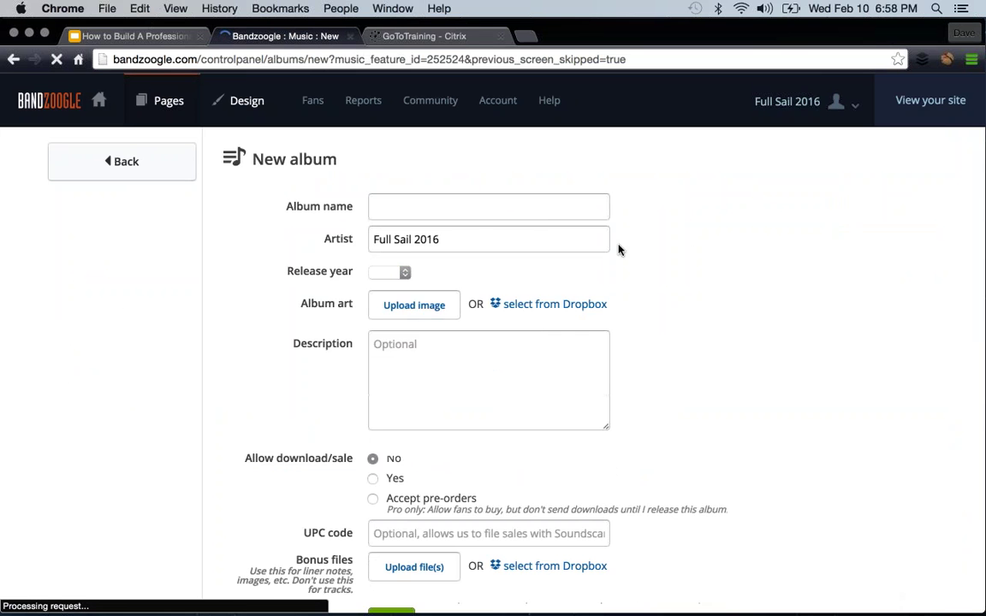
left_click(472, 213)
type("Test Album")
scroll(684, 282, "down", 1)
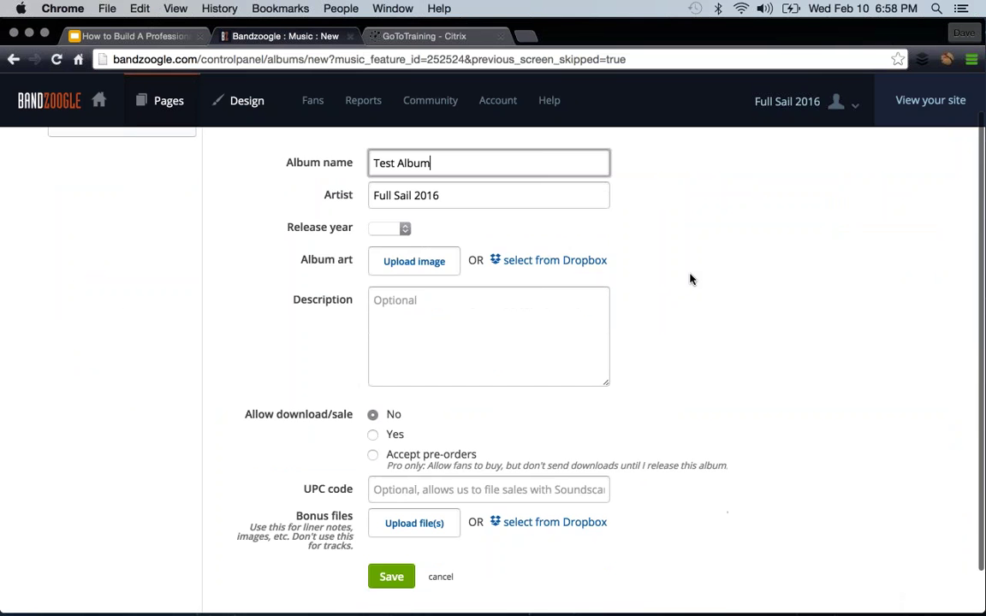
left_click(386, 230)
left_click(355, 253)
scroll(618, 233, "down", 1)
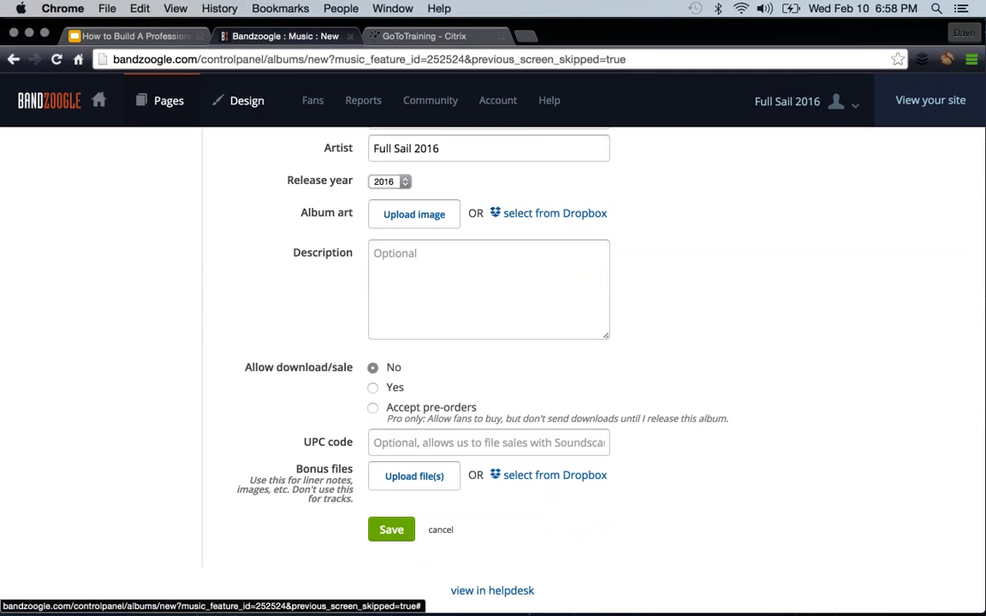
left_click(480, 272)
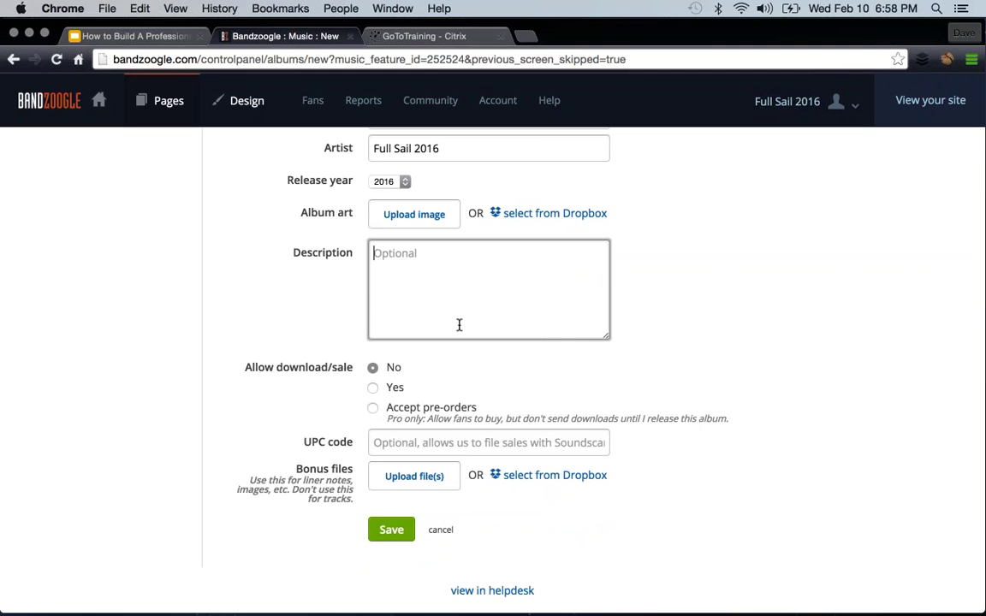
- Allow fans-set-price downloads of the album with a $5.00 minimum and save it
left_click(398, 388)
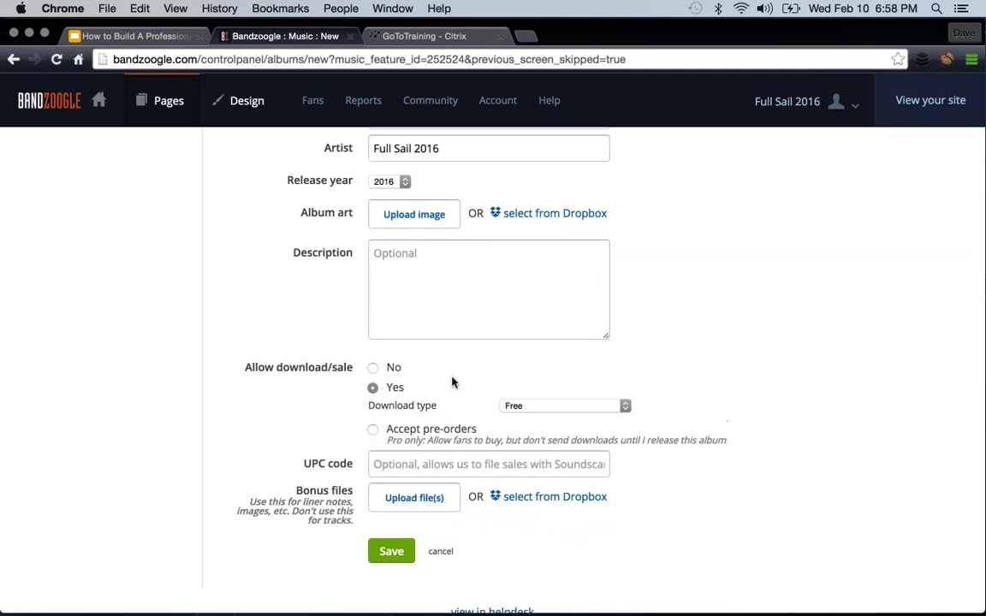
left_click(585, 406)
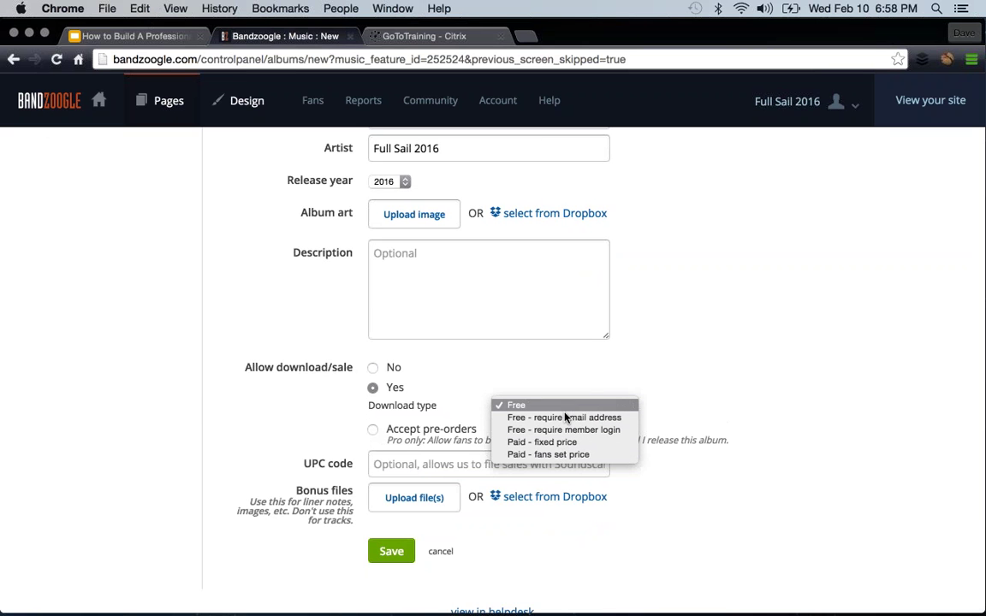
left_click(579, 454)
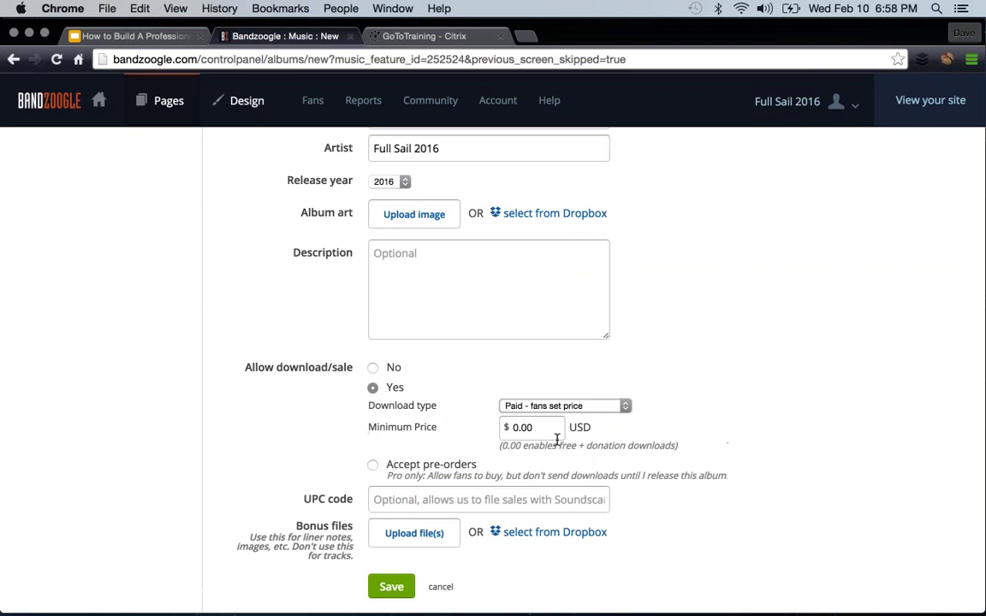
left_click_drag(538, 432, 506, 429)
key("BackSpace")
type("5.00")
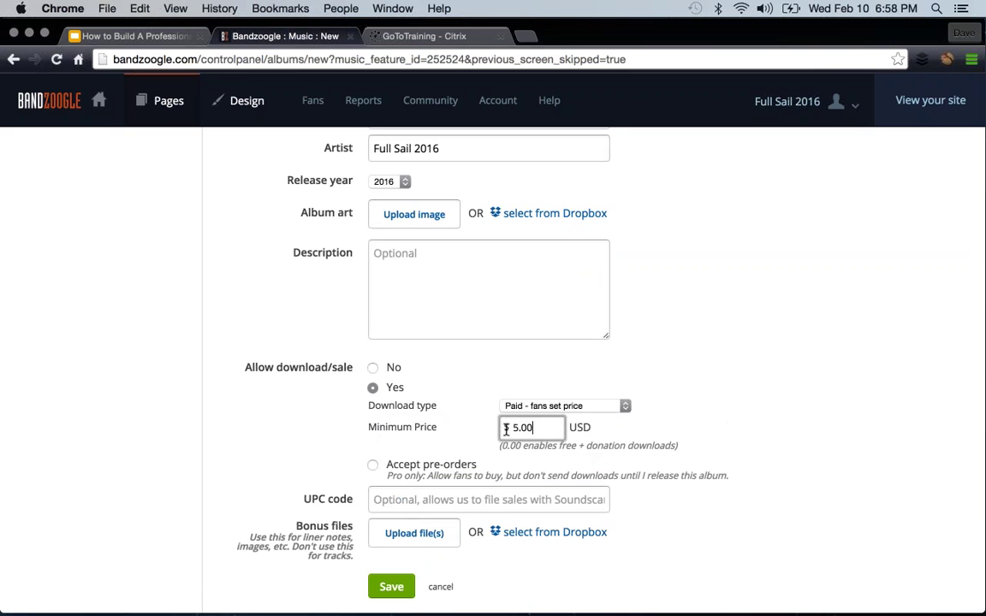
scroll(717, 361, "down", 2)
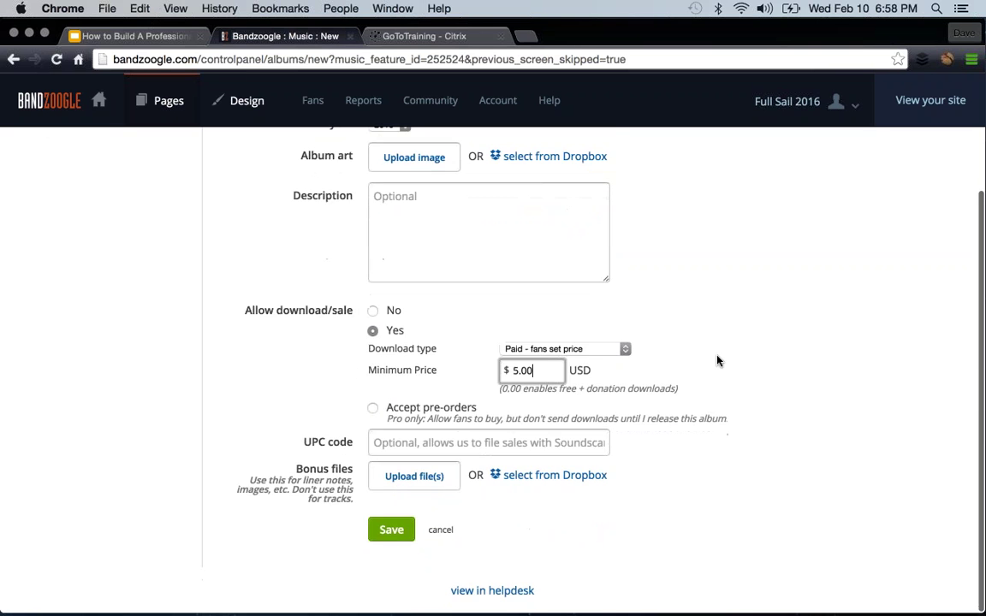
left_click(391, 442)
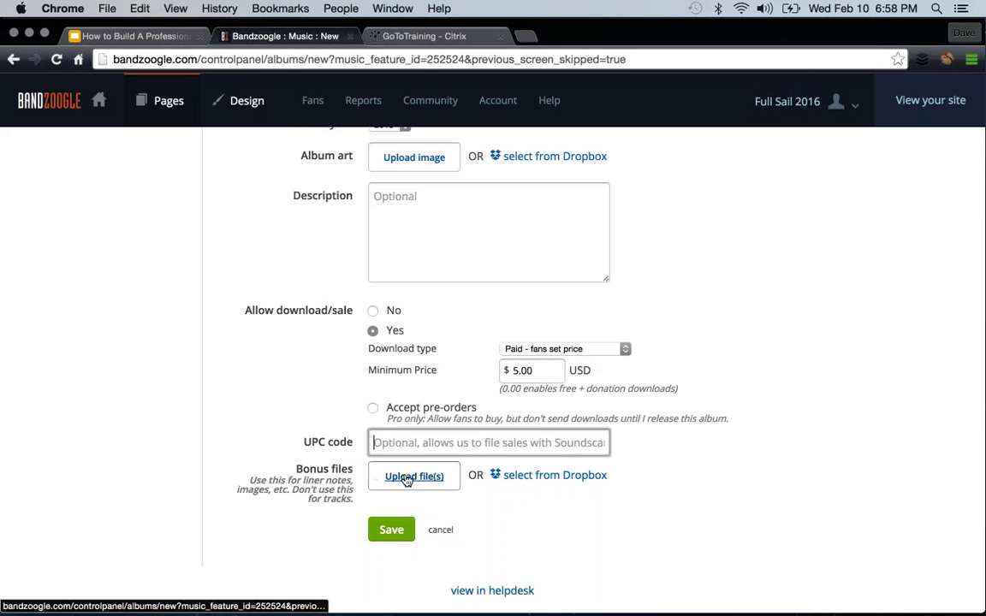
key("Tab")
key("Return")
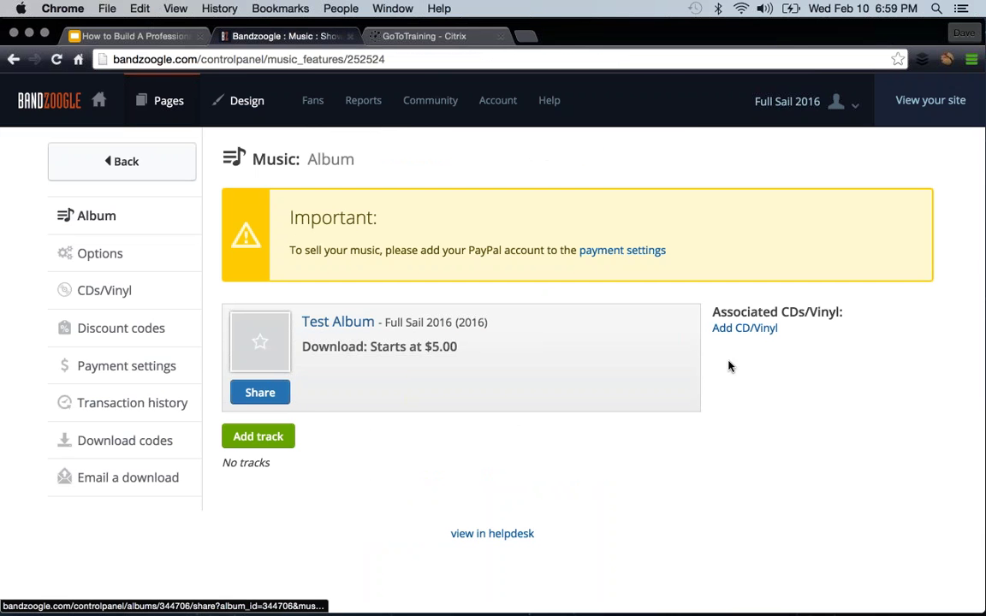
- Start a new track named 'Test Track' and upload the Striking Gold mp3
left_click(263, 438)
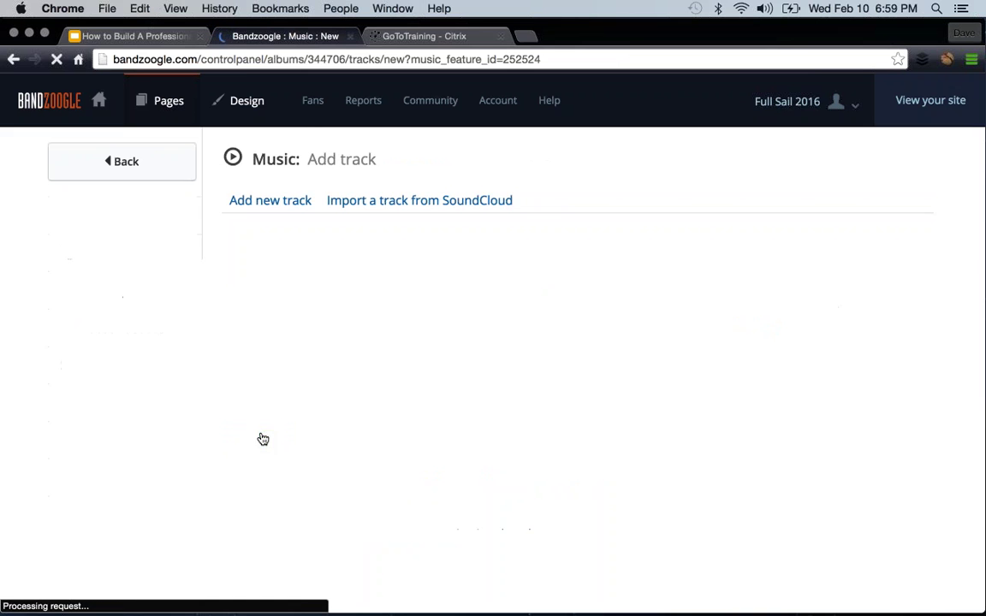
left_click(448, 257)
type("Test Track")
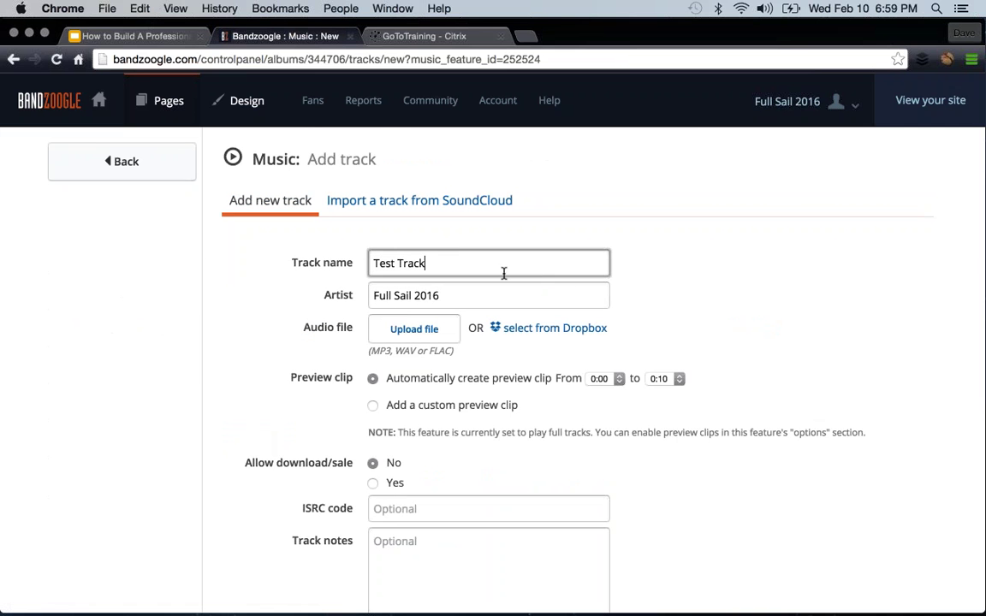
scroll(530, 274, "down", 3)
left_click(415, 221)
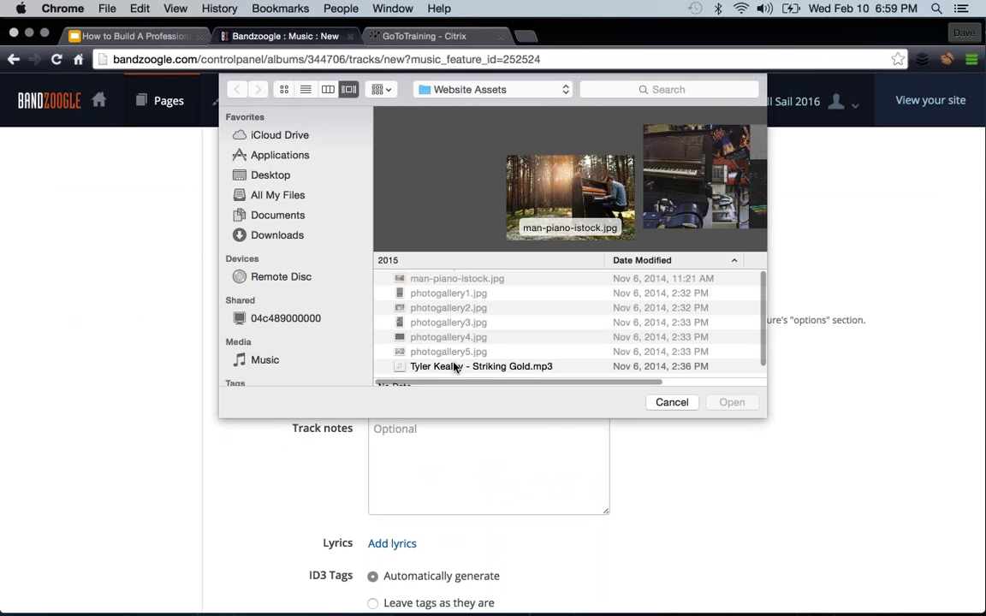
left_click(455, 367)
left_click(742, 408)
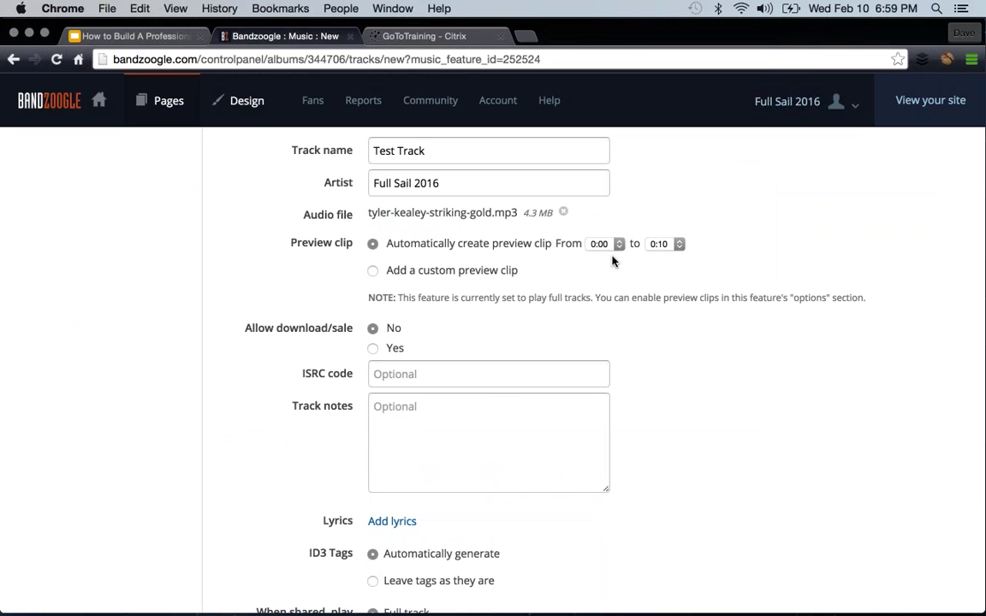
- Allow fans-set-price downloads of the track from $0.50 and save it
left_click(373, 349)
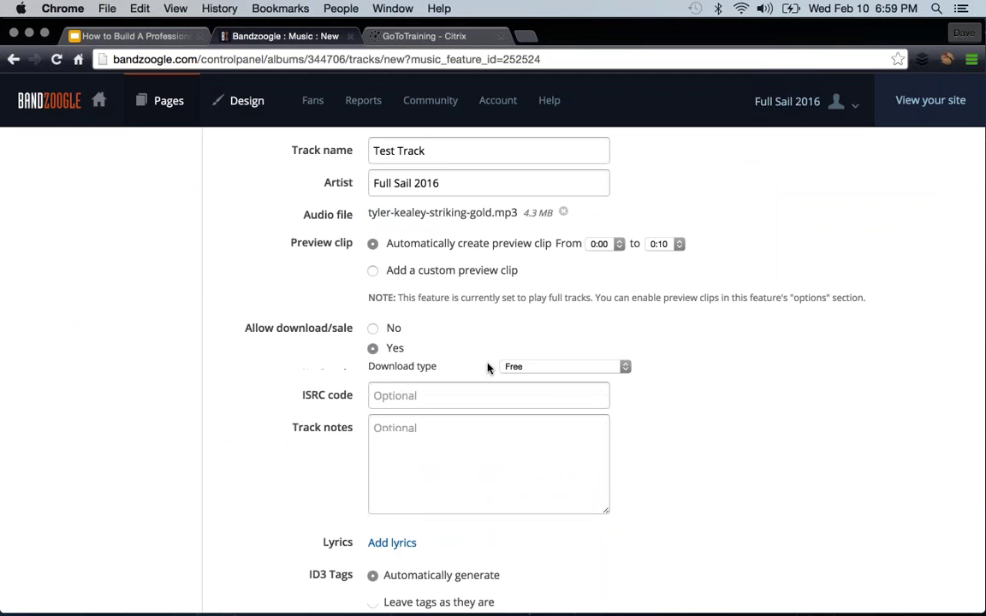
left_click(546, 365)
left_click(542, 416)
left_click_drag(540, 387, 488, 389)
type("0")
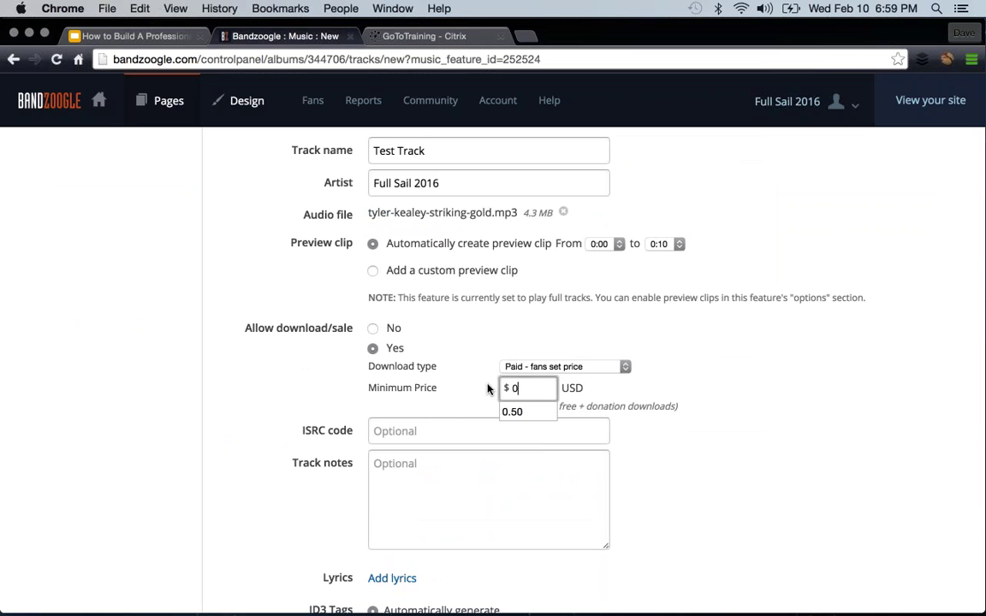
type(".50")
left_click(513, 412)
scroll(654, 399, "down", 2)
scroll(653, 399, "down", 2)
left_click(412, 244)
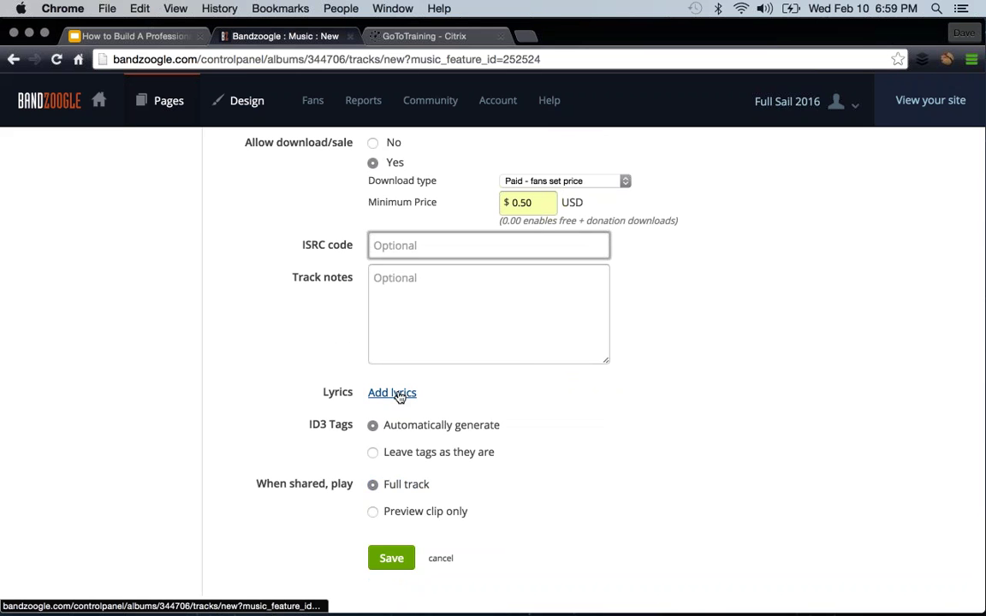
scroll(521, 372, "down", 1)
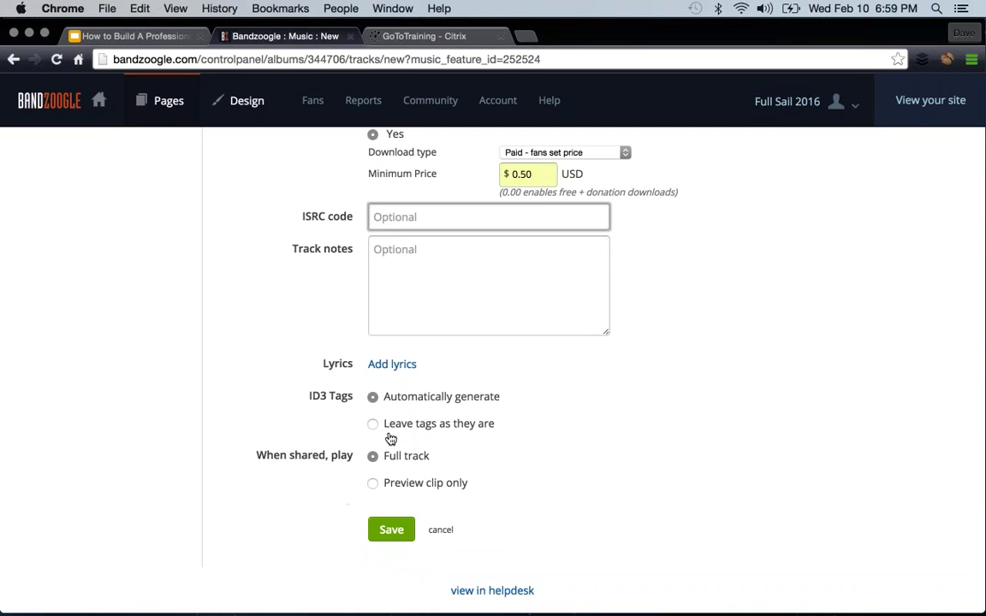
left_click(389, 532)
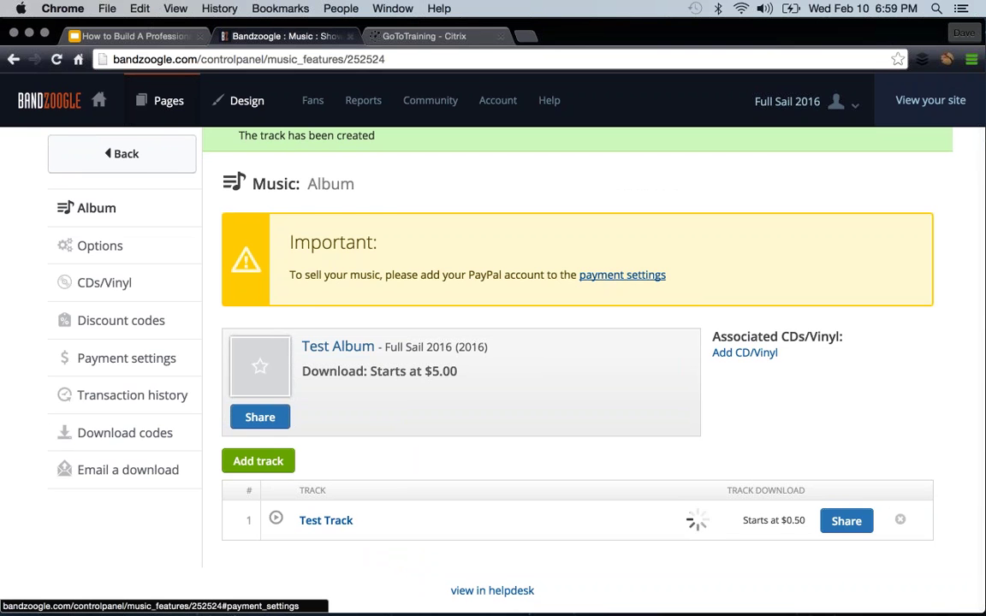
left_click(617, 279)
- Enter the PayPal account e-mail, choose US Dollars (USD), save, and return to the Music editor
left_click(490, 273)
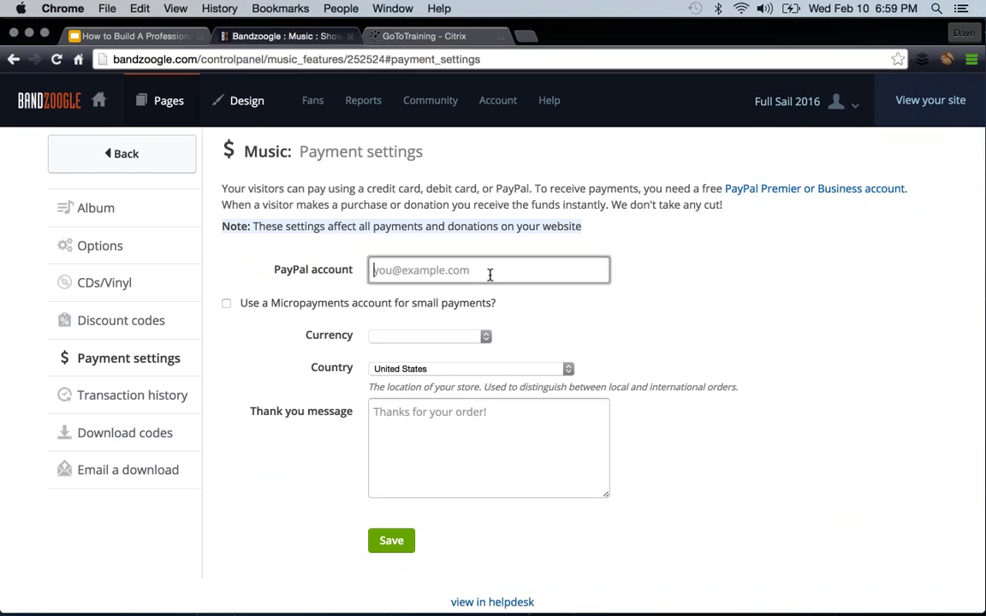
left_click(498, 295)
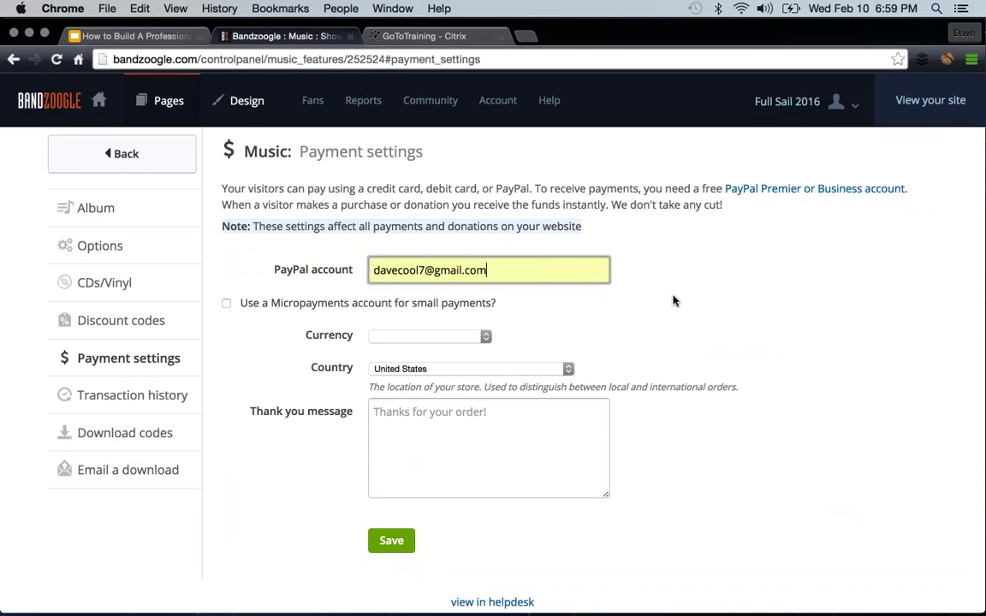
left_click(412, 335)
left_click(409, 345)
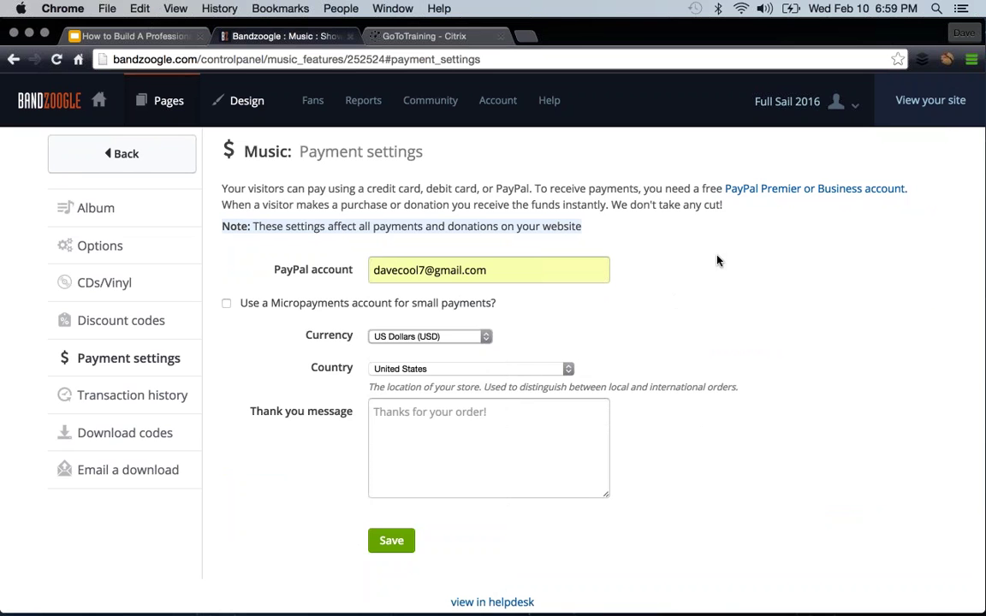
scroll(716, 259, "down", 1)
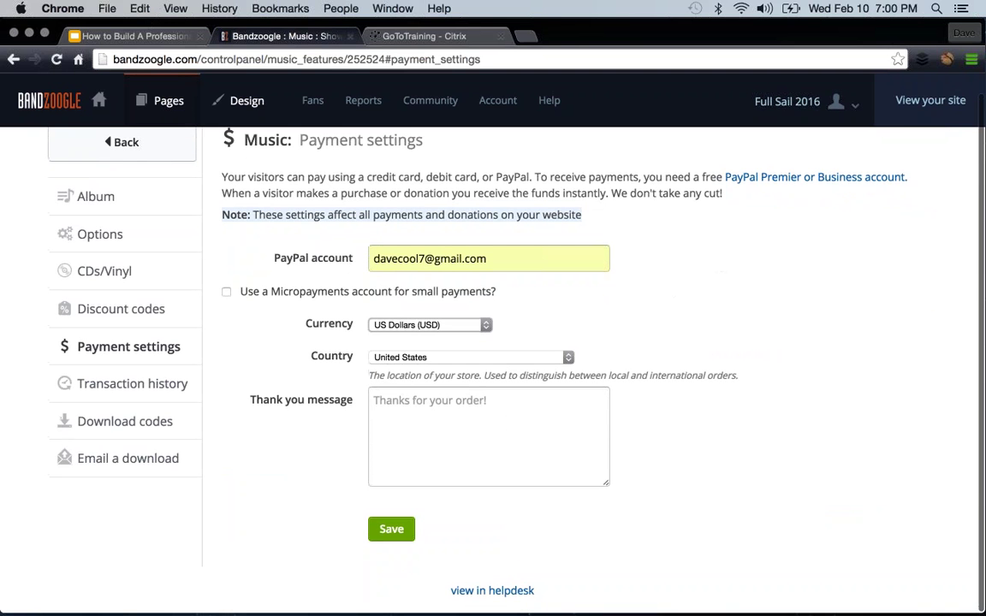
left_click(427, 412)
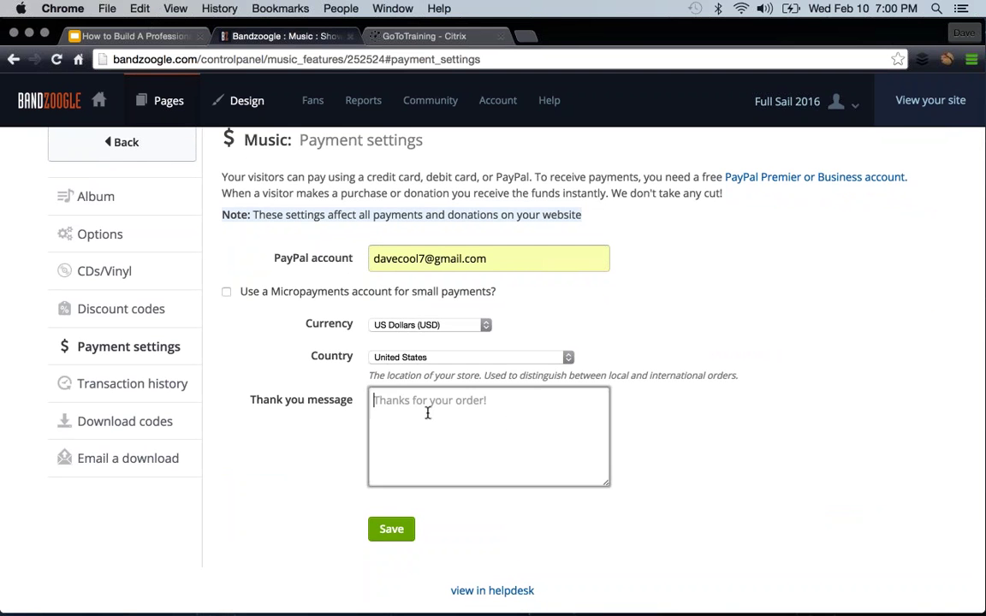
left_click(391, 529)
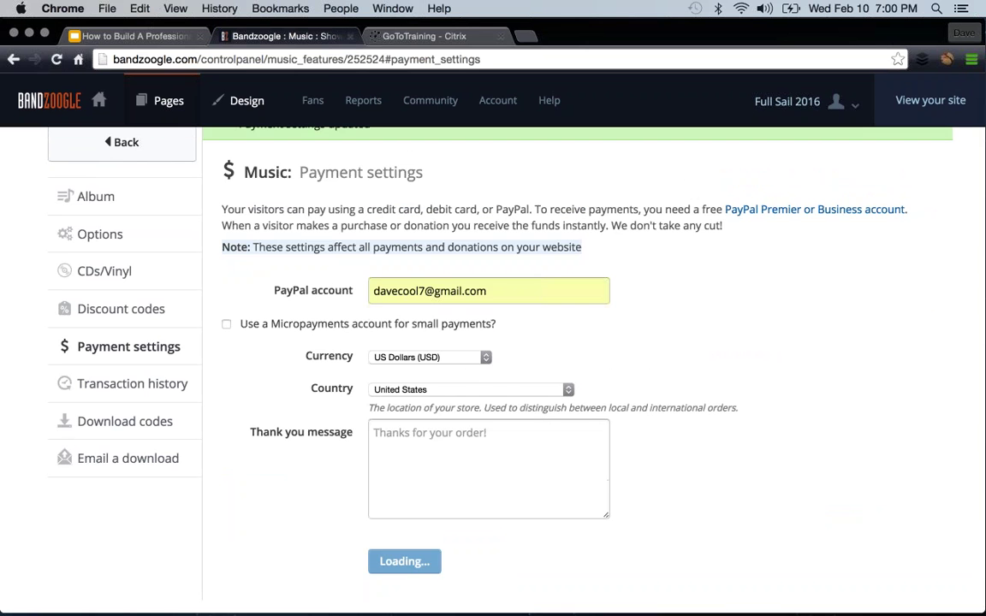
left_click(122, 142)
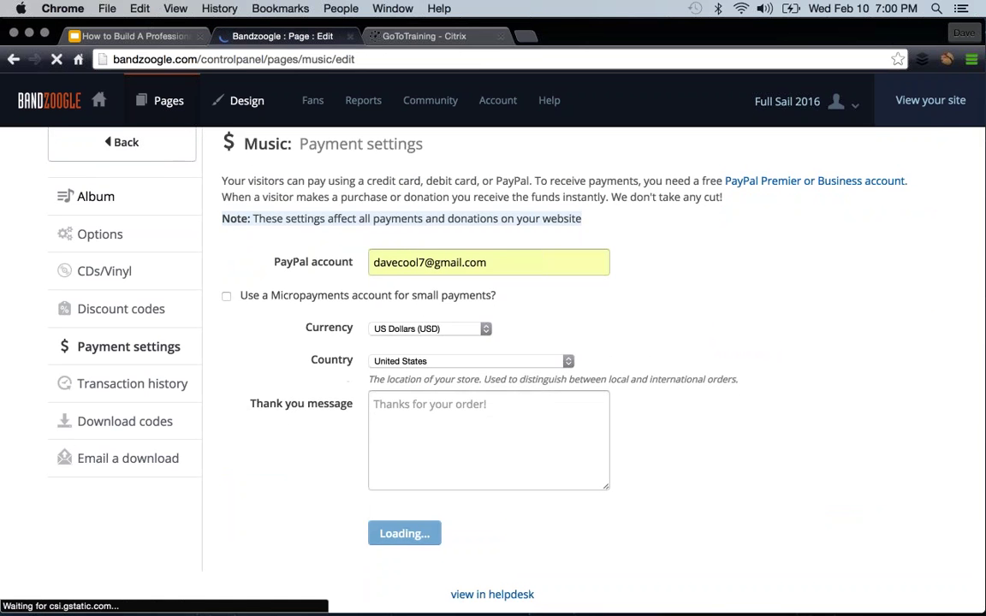
- Preview the live Music page and open then close Test Track's sharing options
left_click(918, 101)
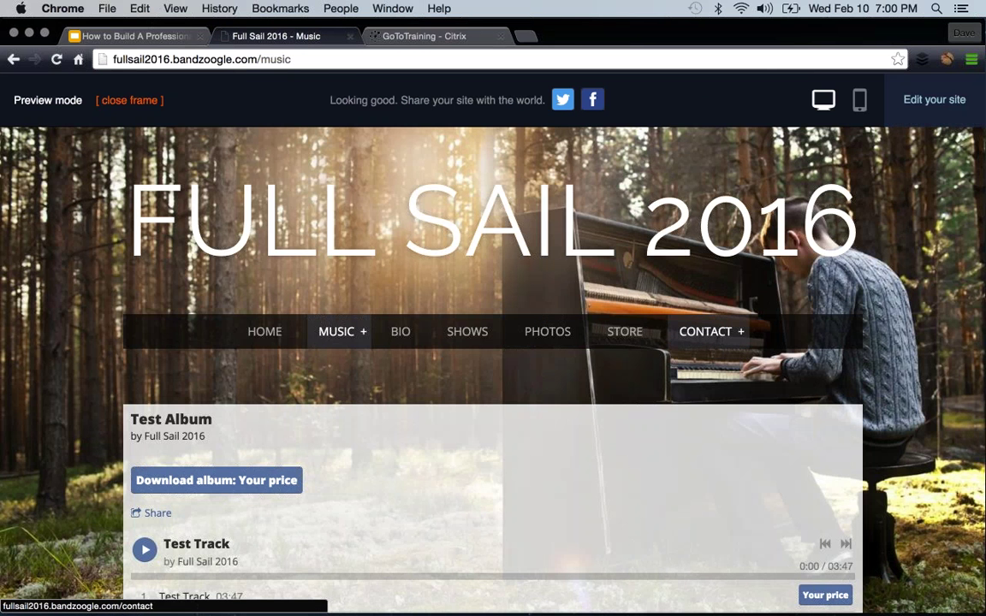
scroll(705, 327, "down", 2)
scroll(706, 327, "up", 2)
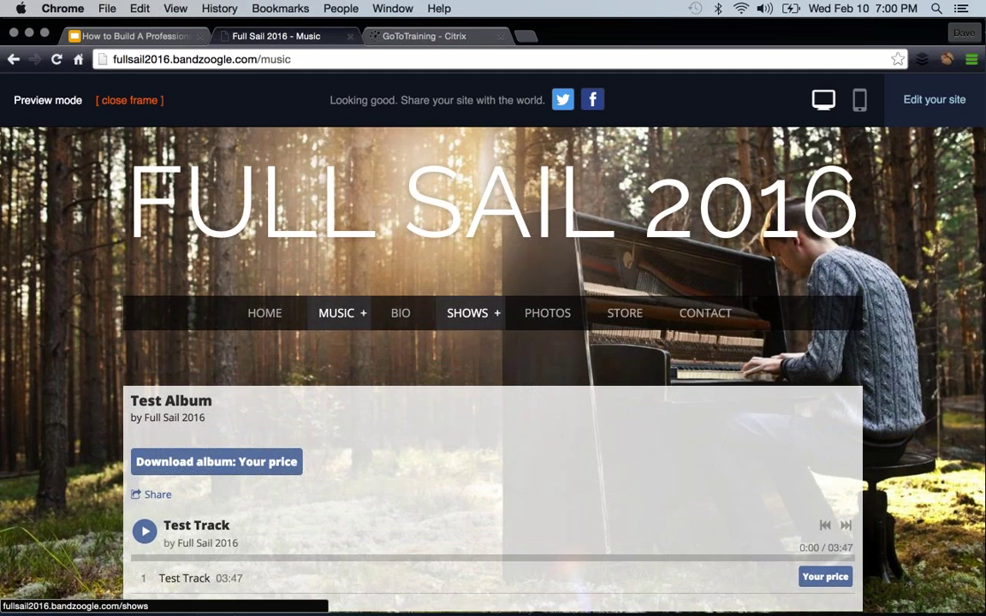
scroll(354, 413, "down", 2)
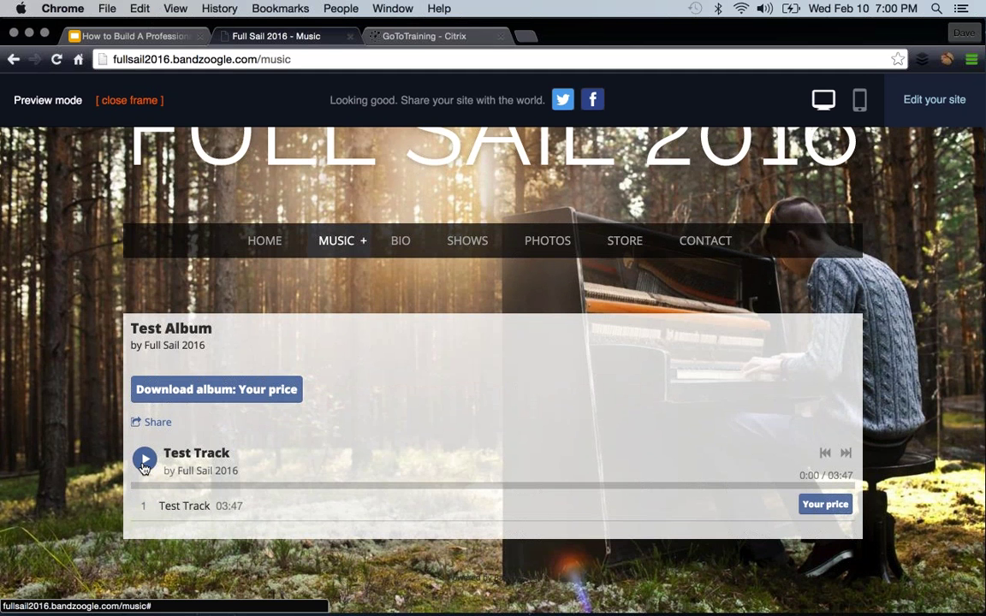
left_click(790, 508)
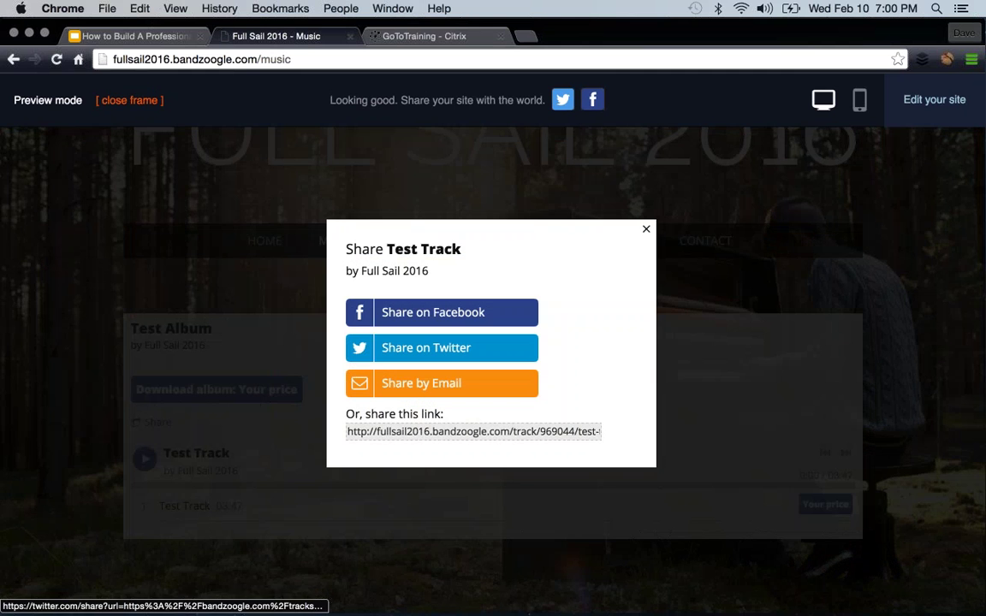
left_click(648, 231)
- Add Test Track to the cart at a $1.00 price, then delete it from the cart
left_click(818, 507)
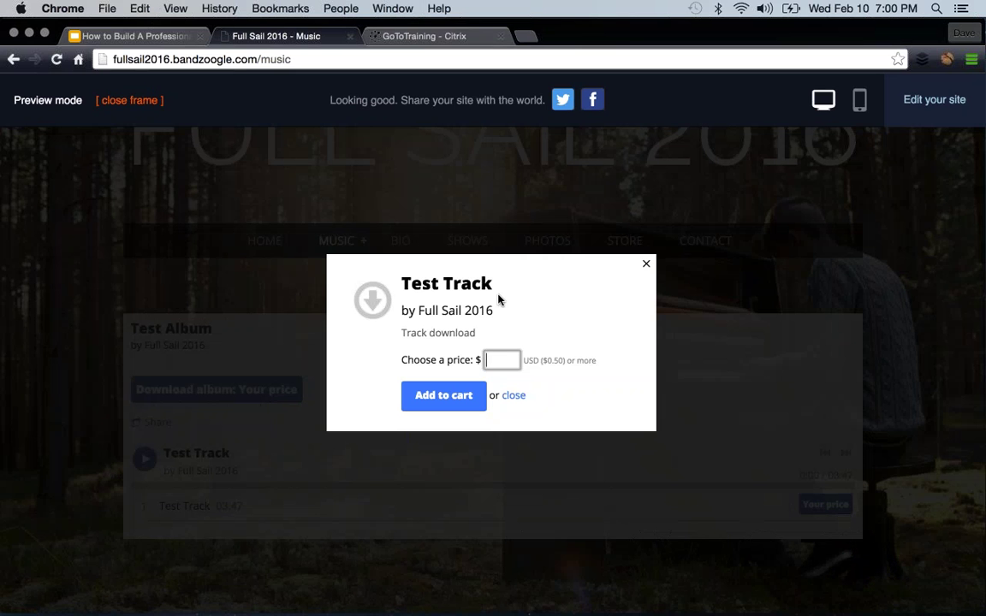
type("1.00")
left_click(504, 379)
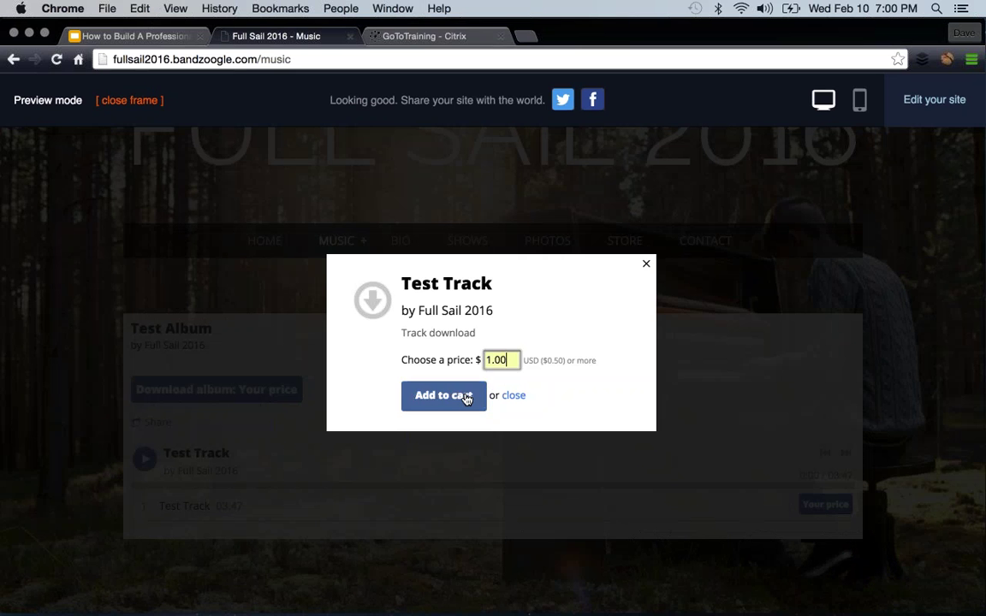
key("Return")
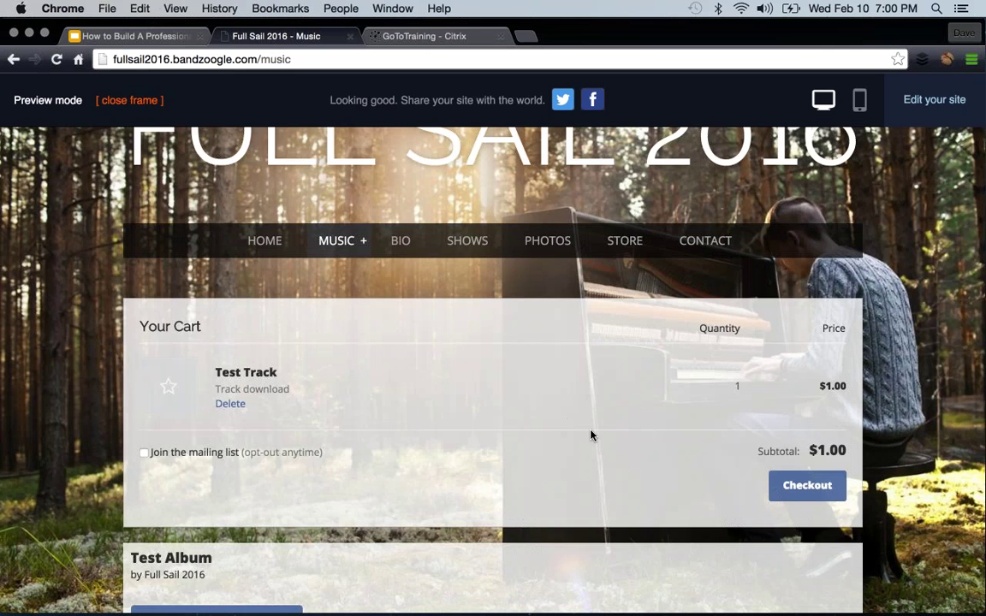
scroll(591, 435, "down", 1)
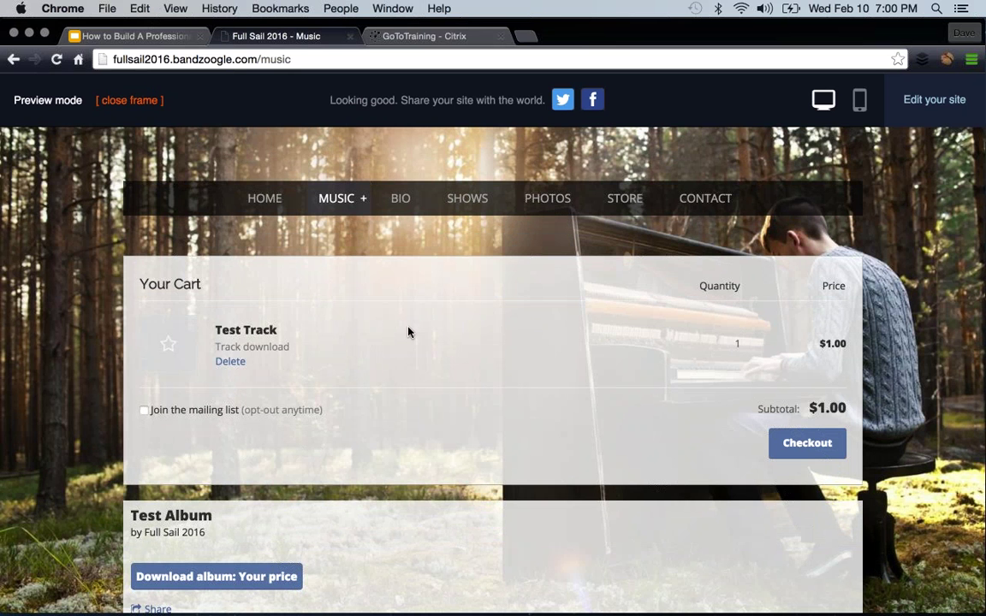
left_click(231, 362)
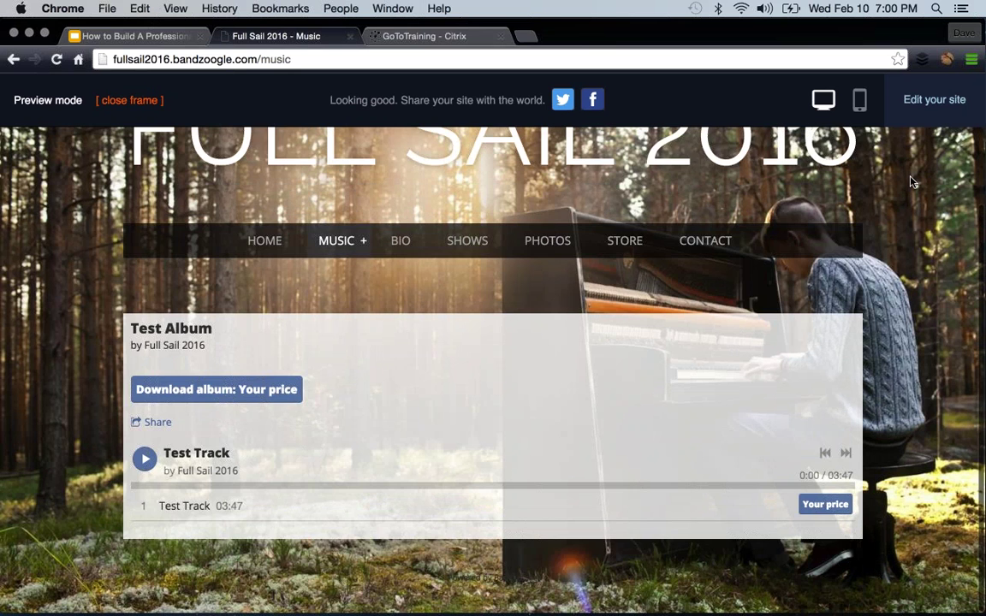
scroll(862, 280, "up", 2)
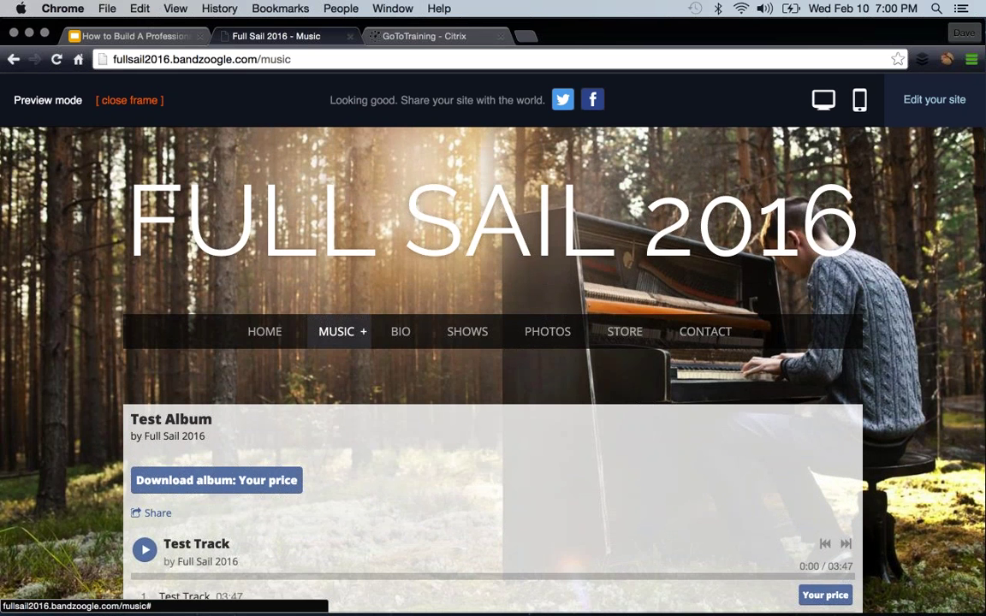
left_click(860, 100)
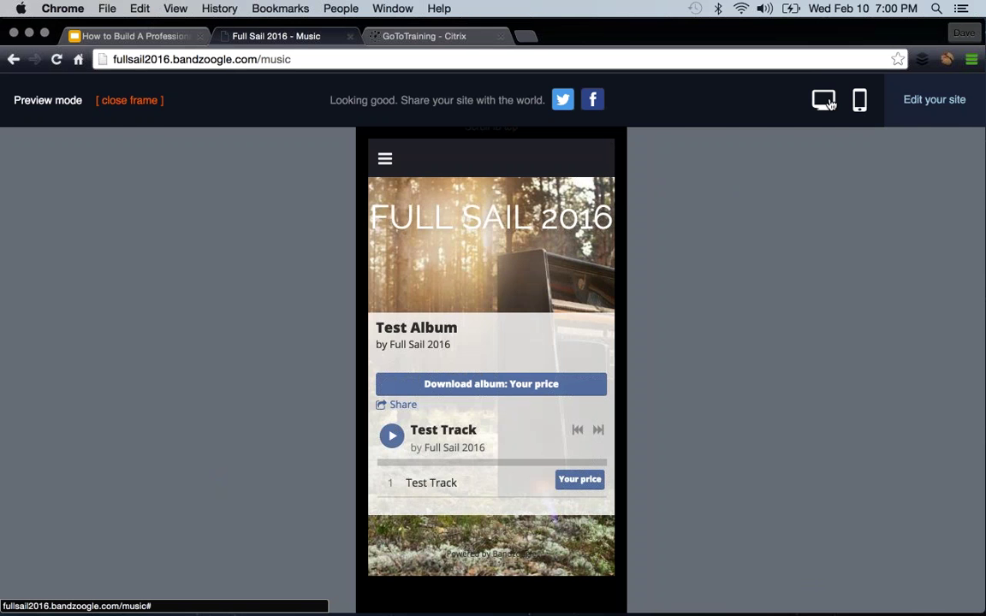
- Switch back to the desktop preview, return to site editing, and open the Design section
left_click(823, 101)
left_click(932, 100)
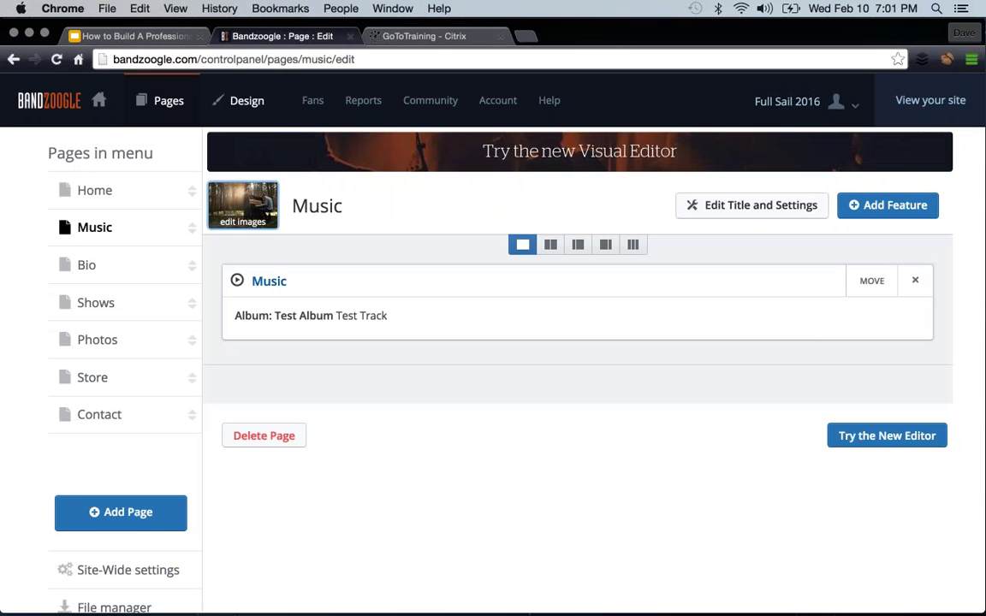
left_click(247, 101)
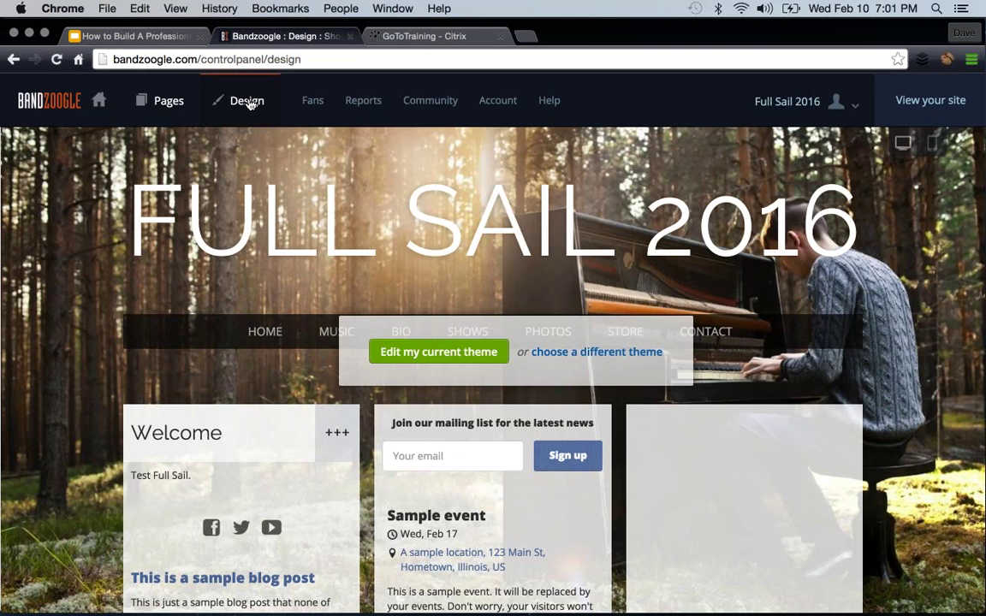
- Browse the Standard themes and switch the Full Sail 2016 site to the Primer theme
left_click(570, 353)
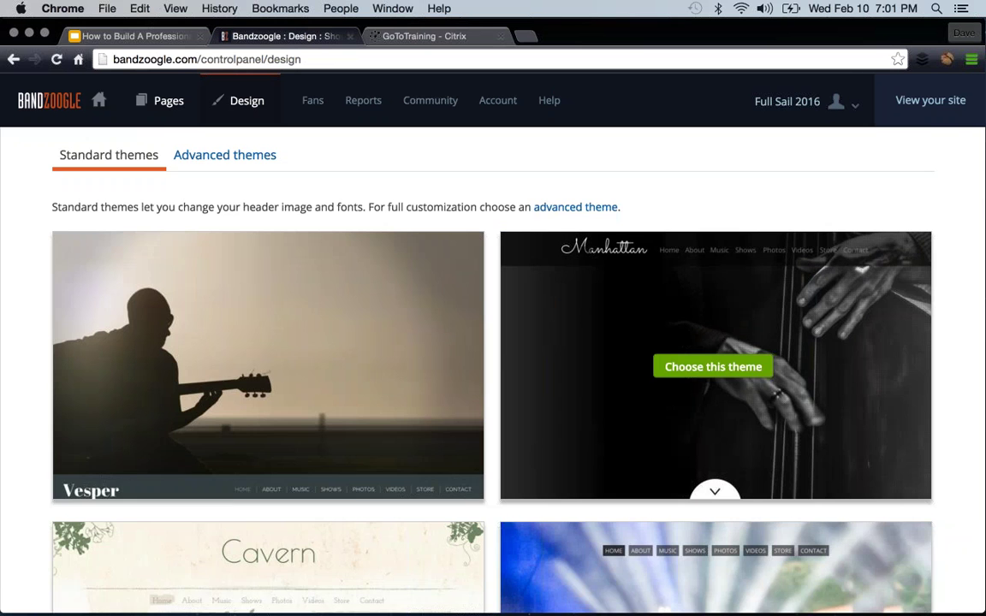
scroll(440, 275, "down", 2)
scroll(440, 275, "down", 1)
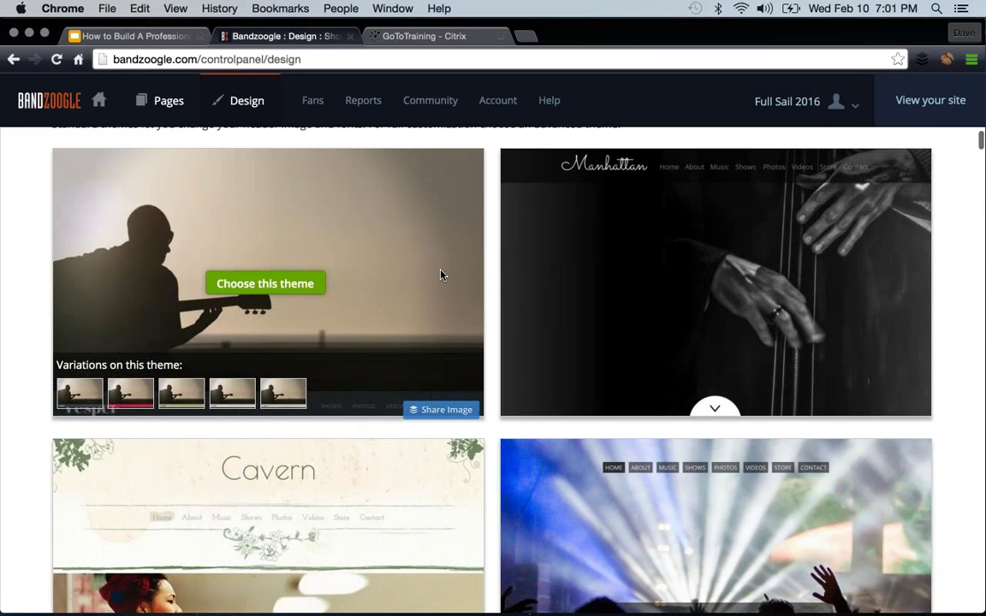
scroll(652, 345, "down", 20)
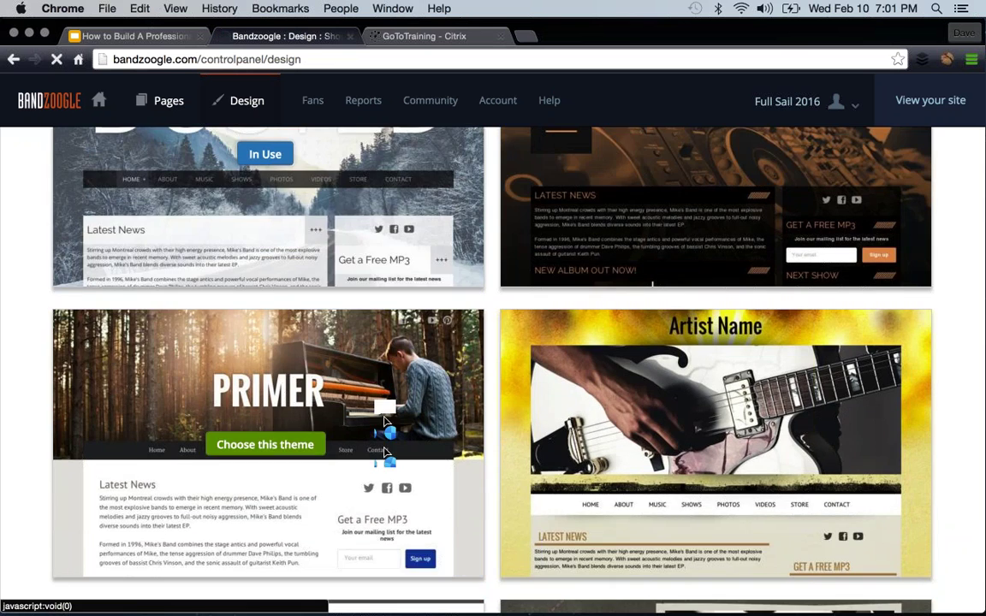
left_click(257, 396)
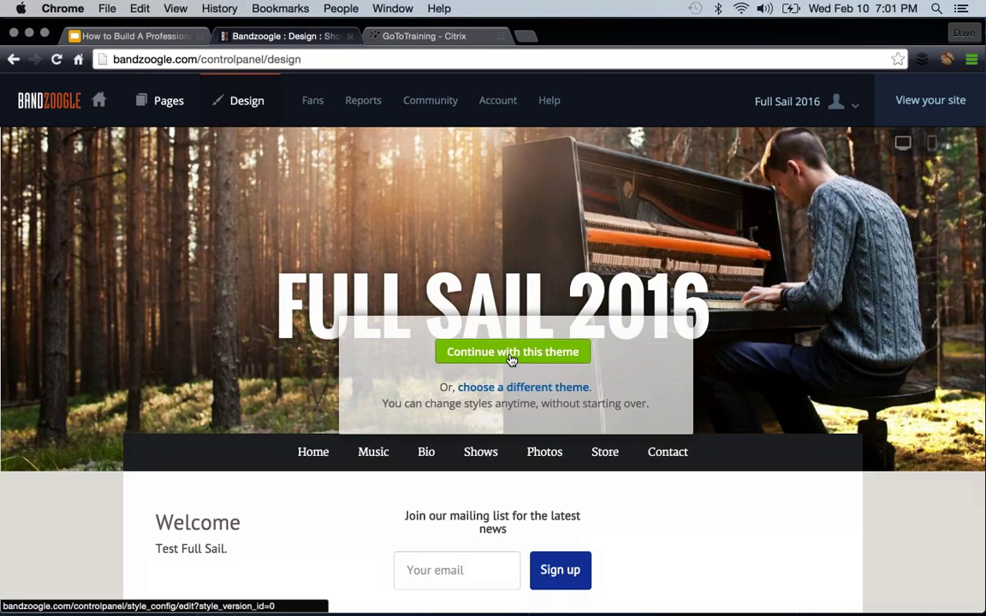
left_click(511, 355)
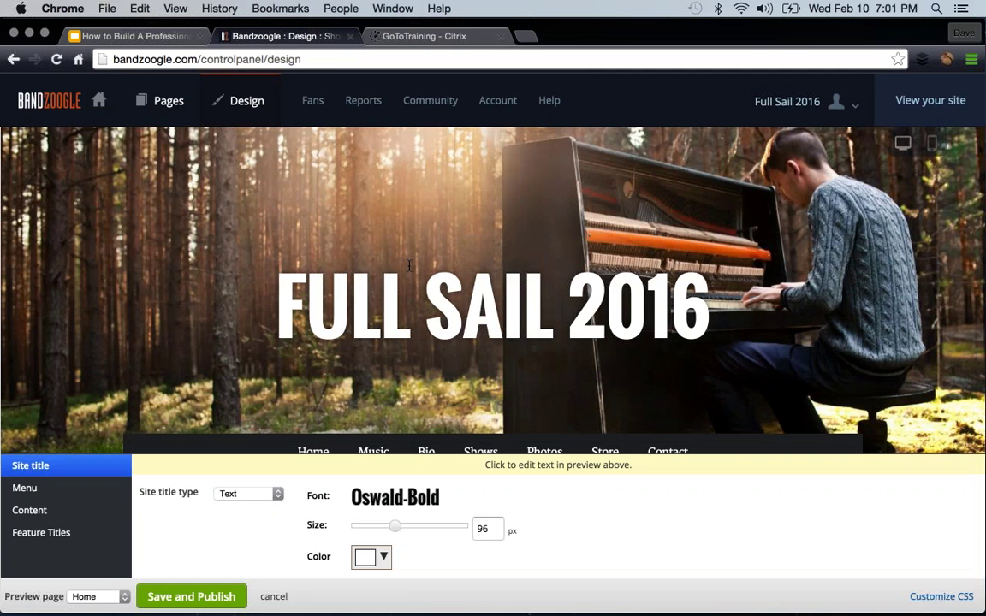
- Resize the FULL SAIL 2016 title to 107 px, keeping the Oswald-Bold font and white colour
scroll(409, 266, "down", 3)
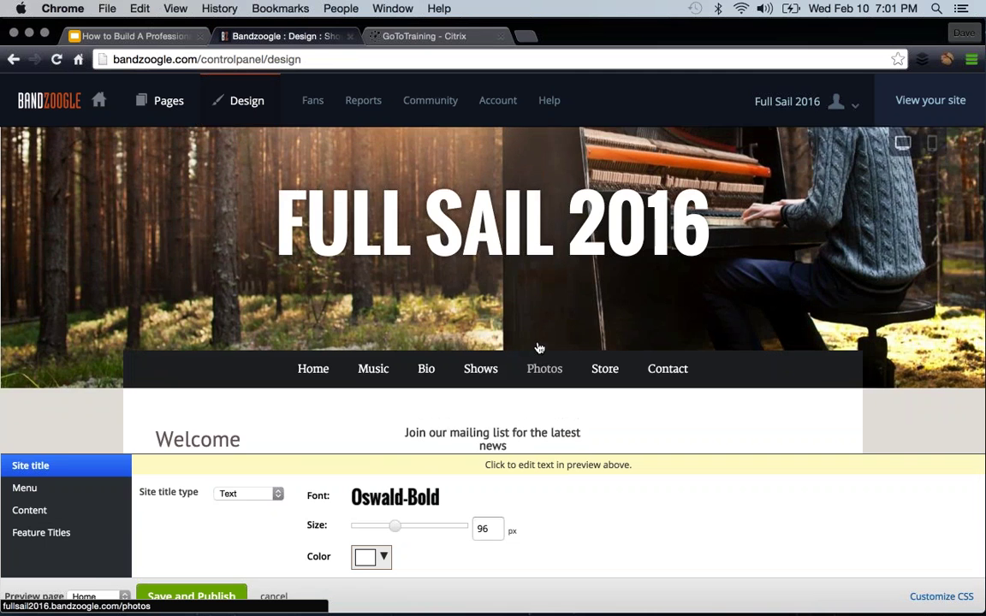
scroll(539, 348, "up", 3)
scroll(539, 348, "down", 2)
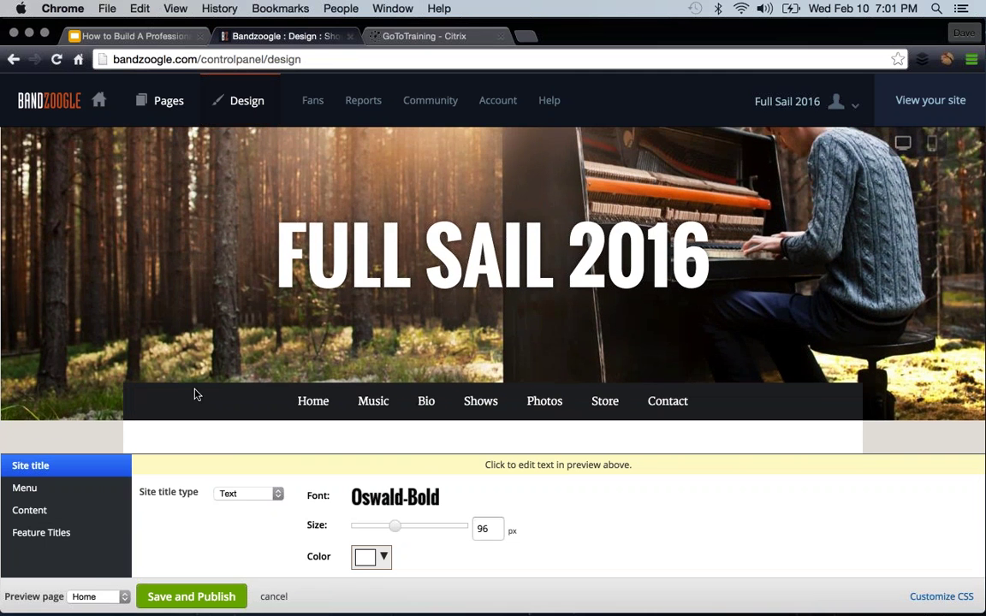
mouse_move(399, 525)
left_mouse_down()
mouse_move(434, 526)
mouse_move(387, 525)
mouse_move(400, 525)
left_mouse_up()
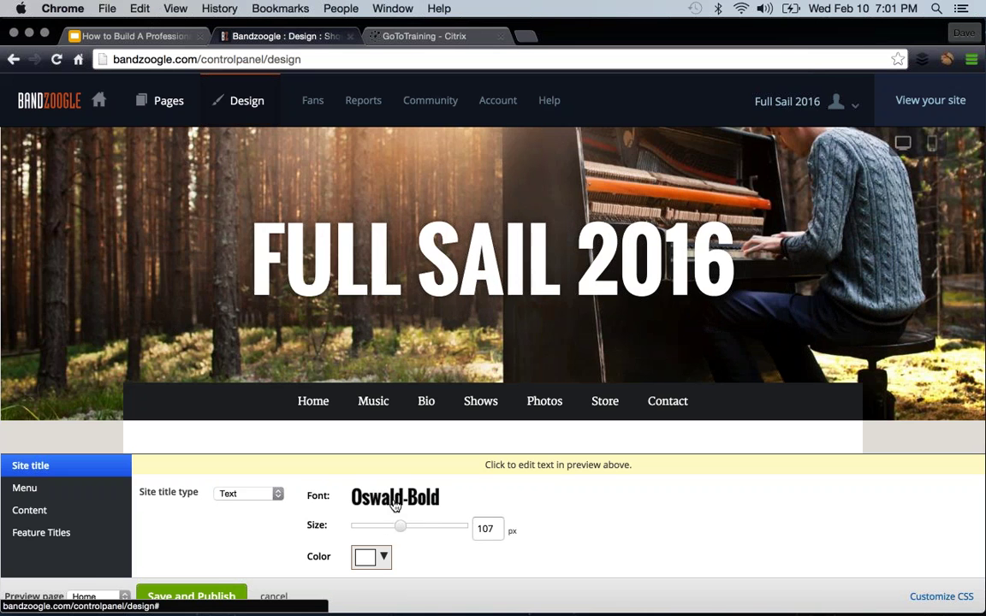
left_click(394, 497)
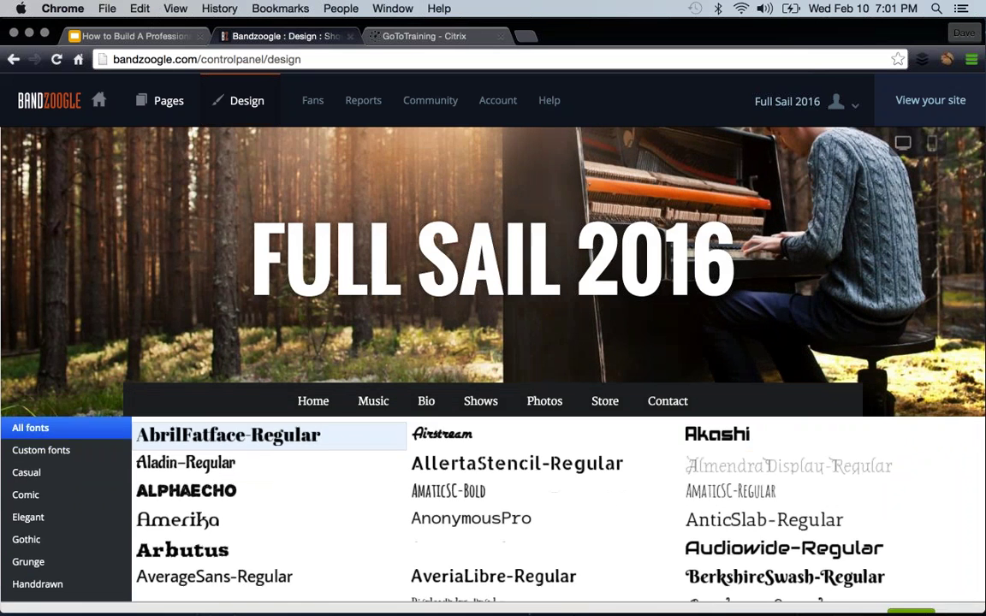
left_click(965, 599)
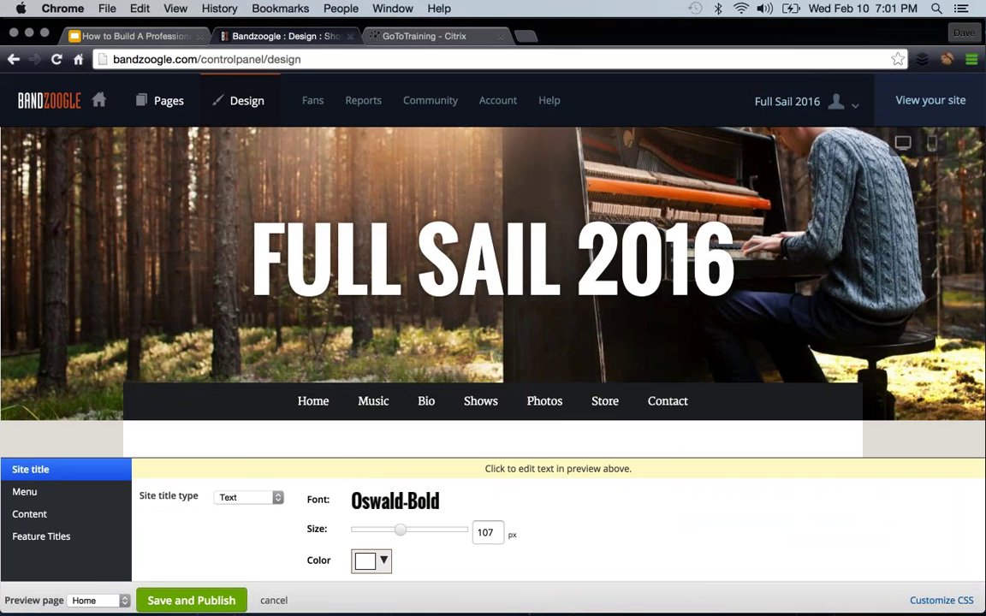
left_click(381, 560)
left_click(413, 396)
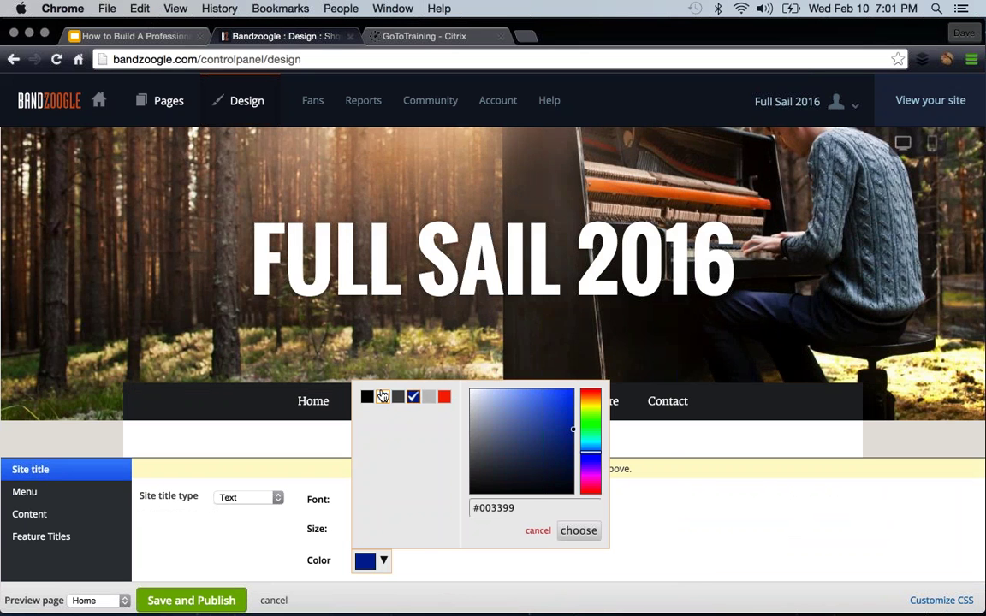
left_click(382, 398)
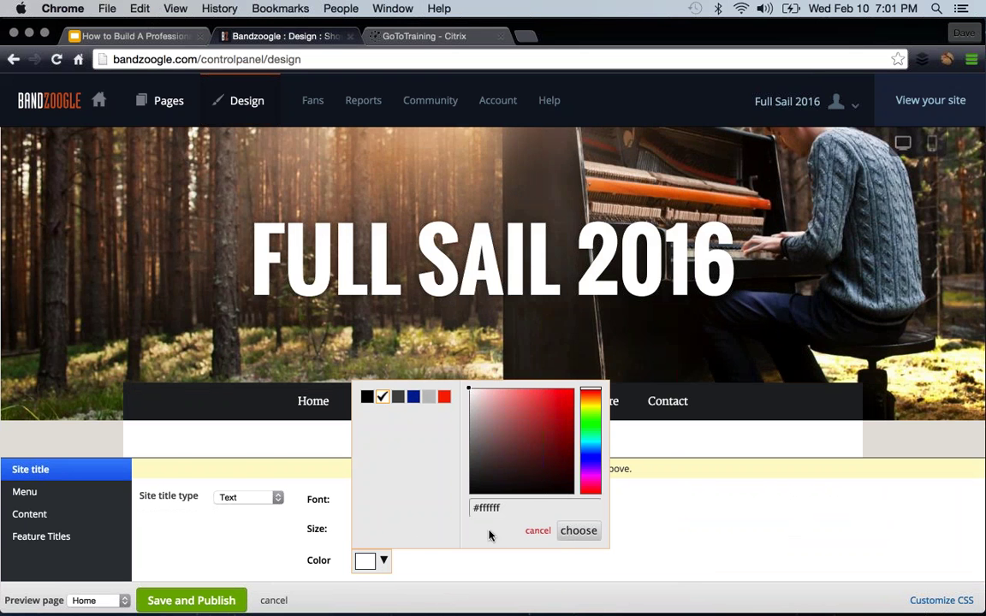
left_click(537, 531)
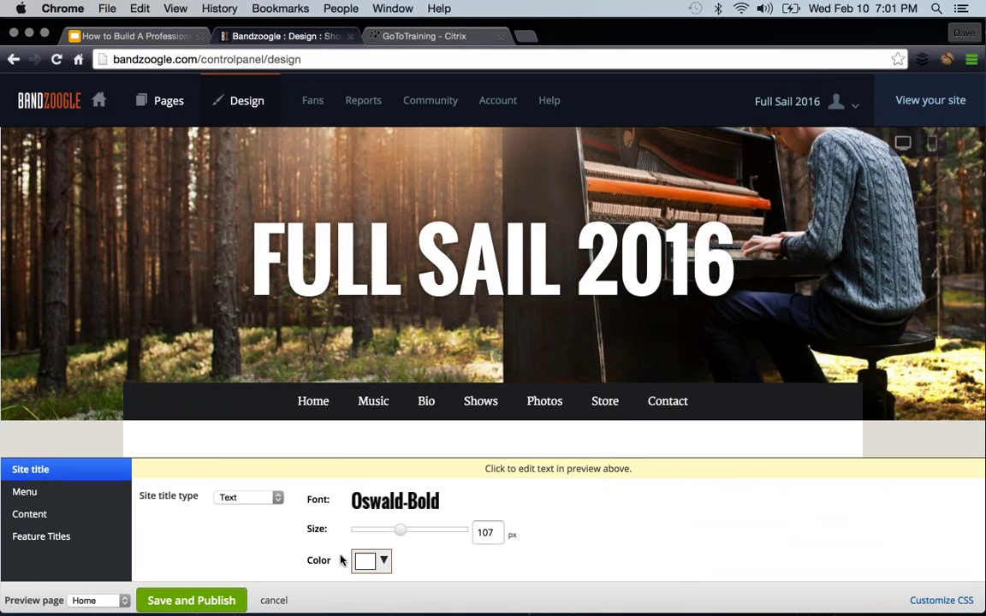
- Set the menu text size to 21 px and the content base size to 15 px
left_click(26, 493)
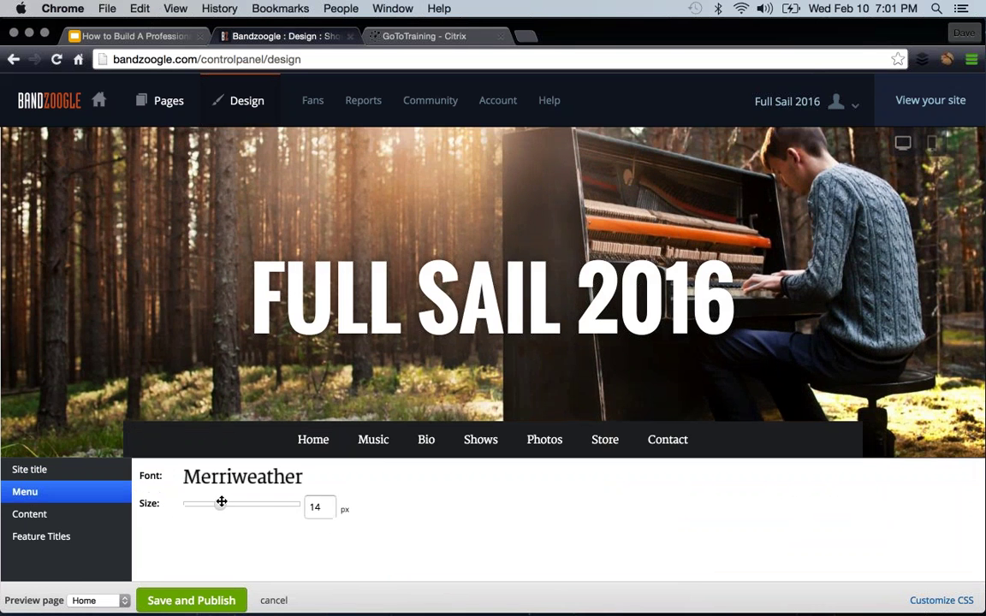
left_click_drag(220, 504, 271, 504)
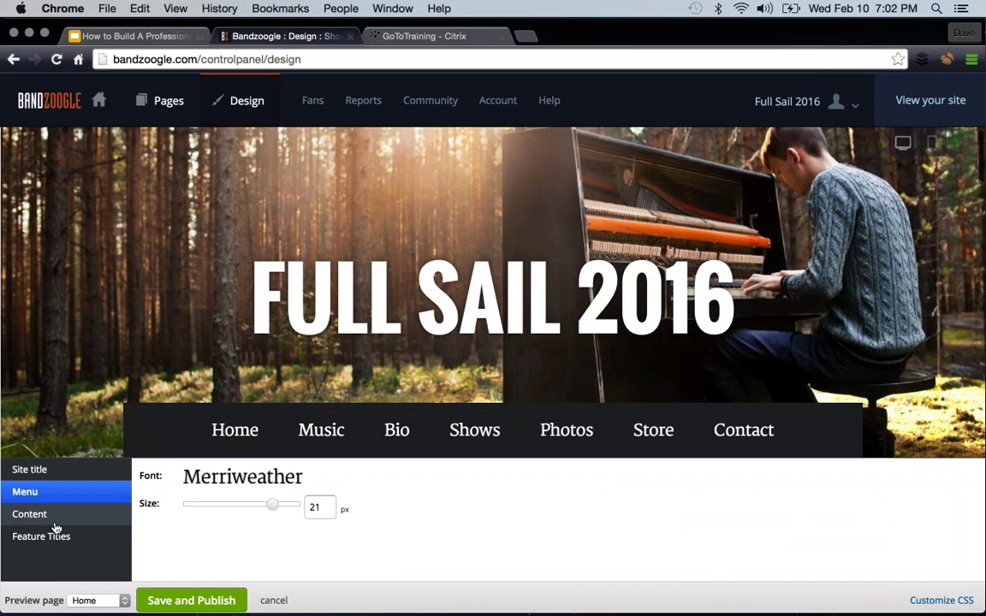
left_click(65, 516)
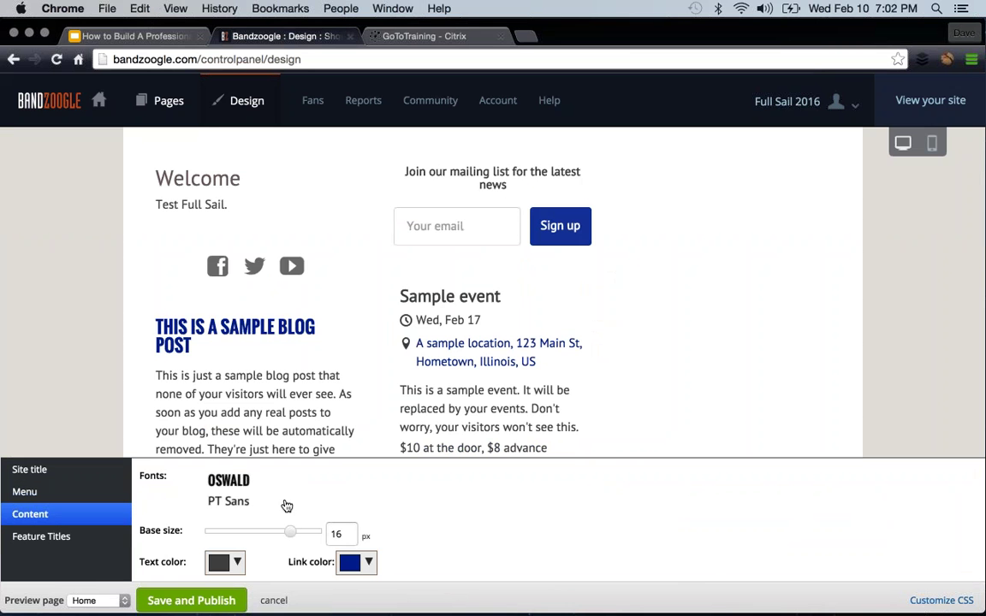
mouse_move(292, 532)
left_mouse_down()
mouse_move(236, 531)
mouse_move(281, 527)
left_mouse_up()
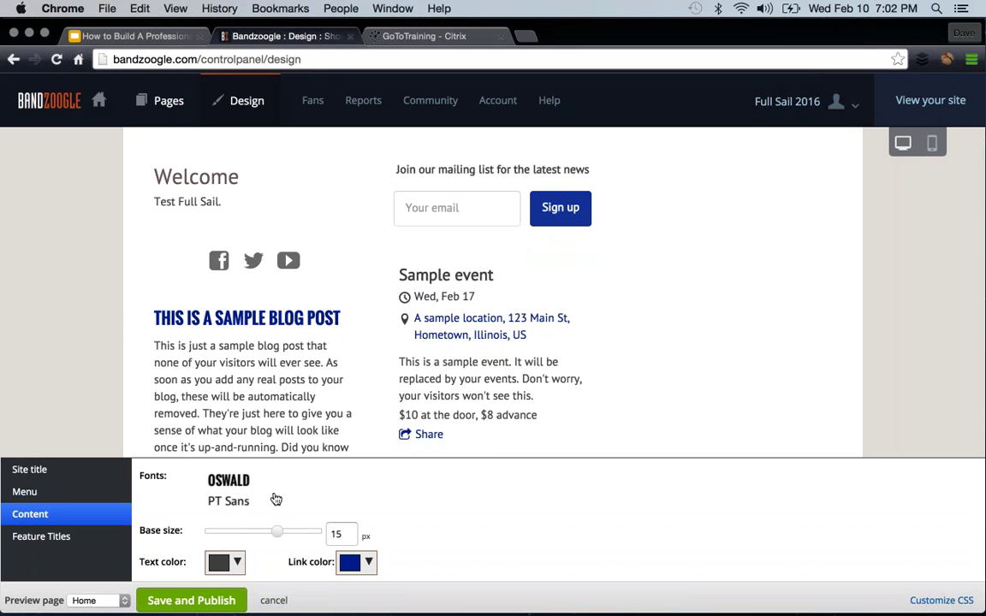
- Make the link colour red and preview the Music page
left_click(366, 563)
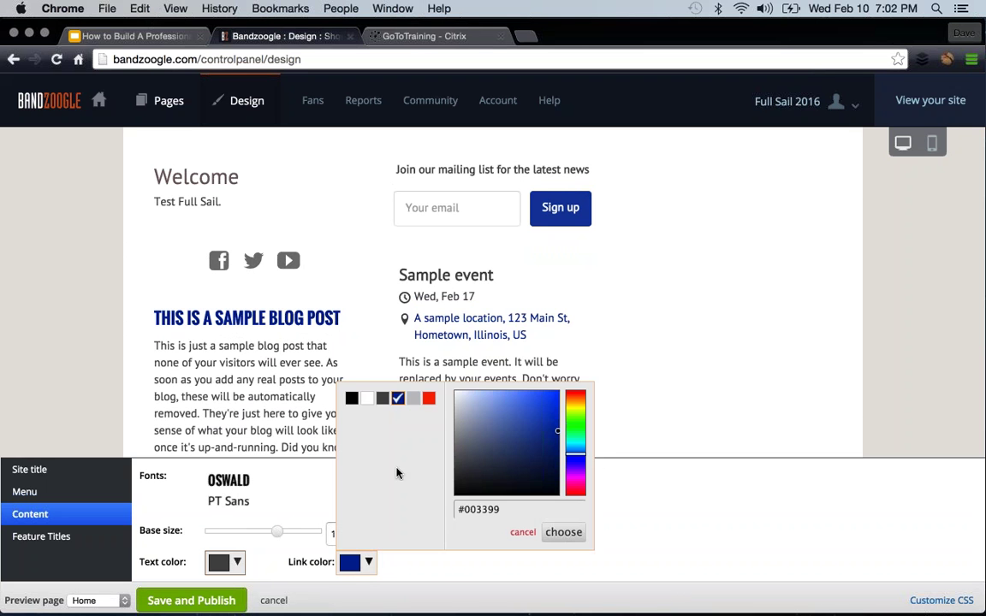
left_click(430, 399)
left_click(563, 532)
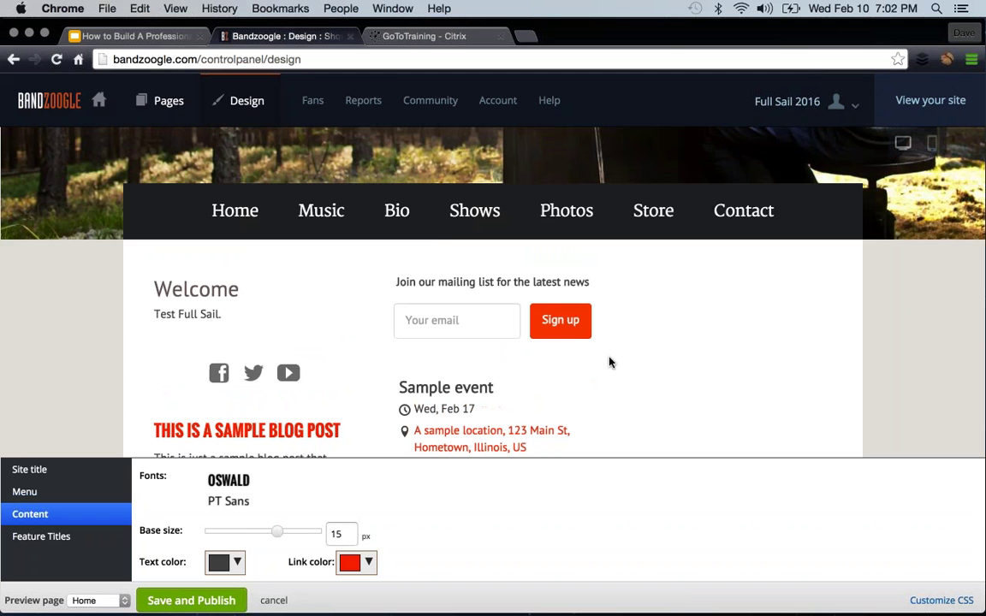
left_click(326, 212)
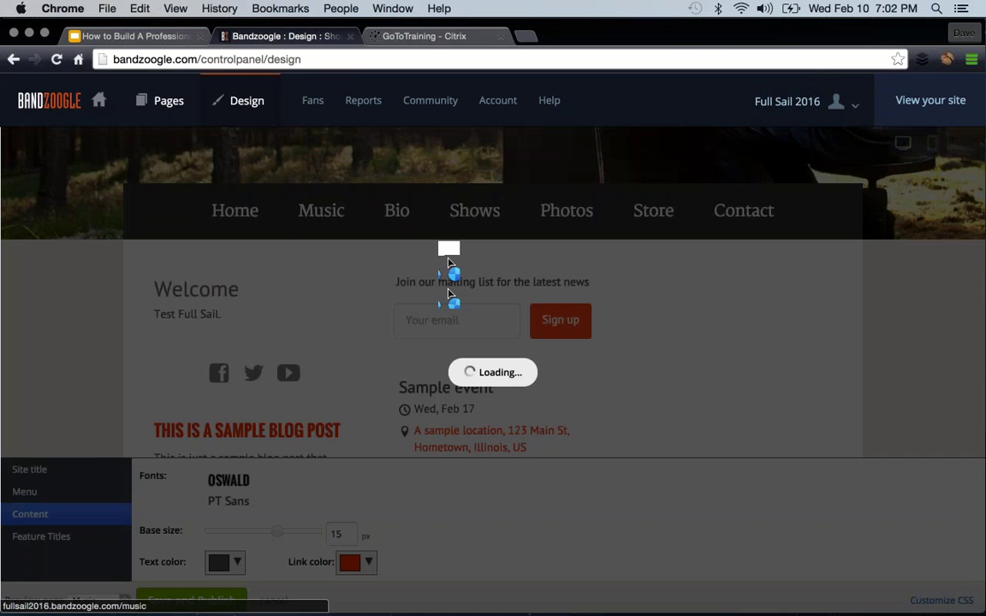
scroll(484, 364, "down", 5)
scroll(484, 363, "down", 2)
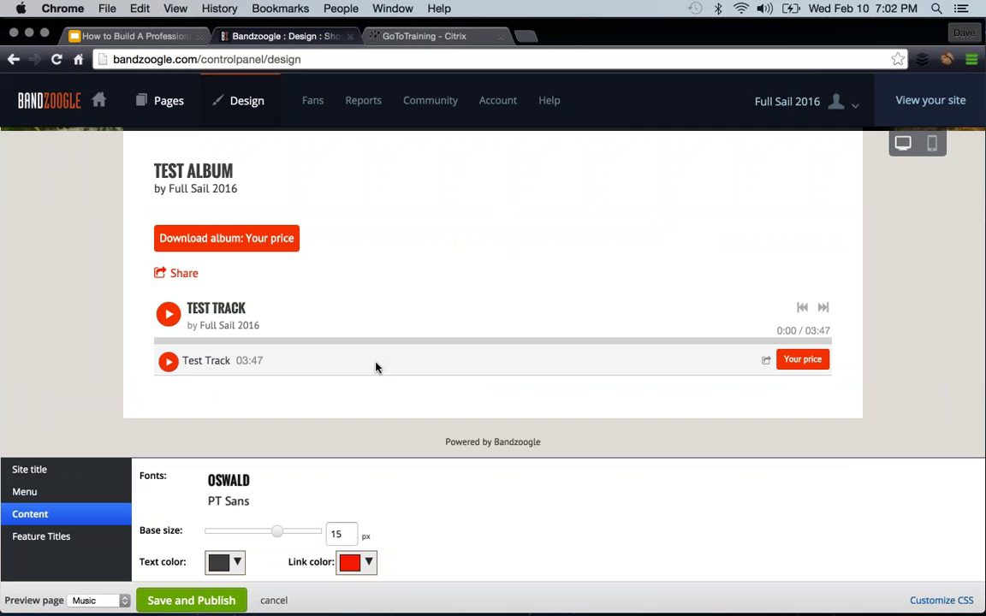
- Show the Feature Titles style settings (PTSans-Regular, 28 px) and scroll through the Music page preview
left_click(51, 535)
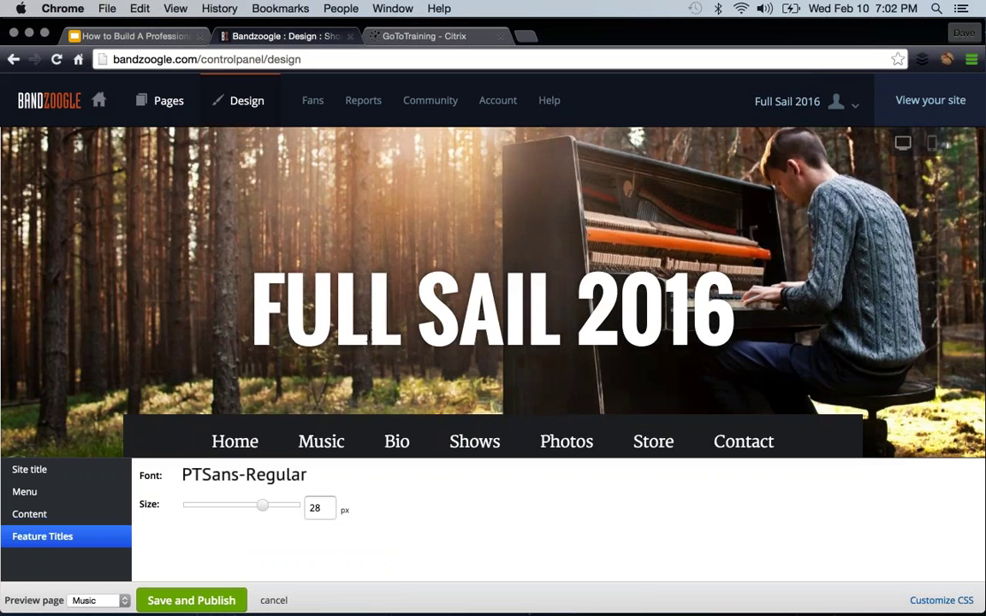
scroll(368, 334, "down", 5)
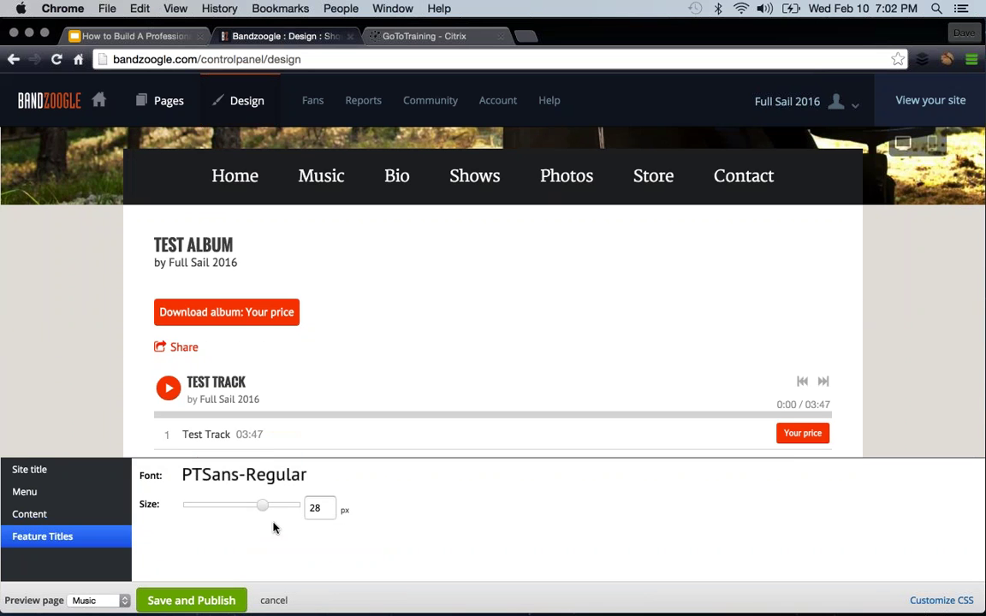
scroll(391, 356, "up", 2)
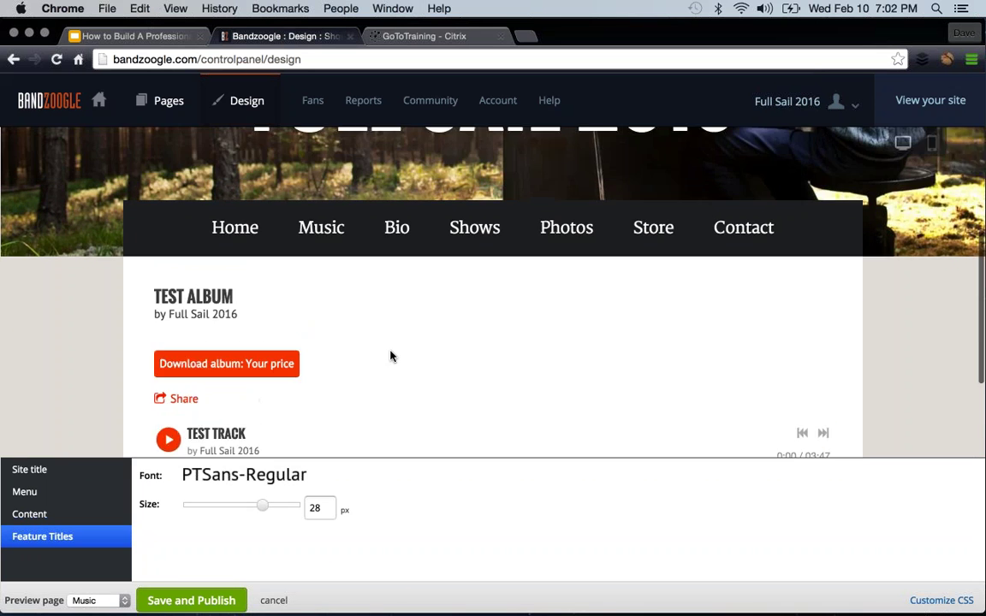
scroll(410, 368, "up", 3)
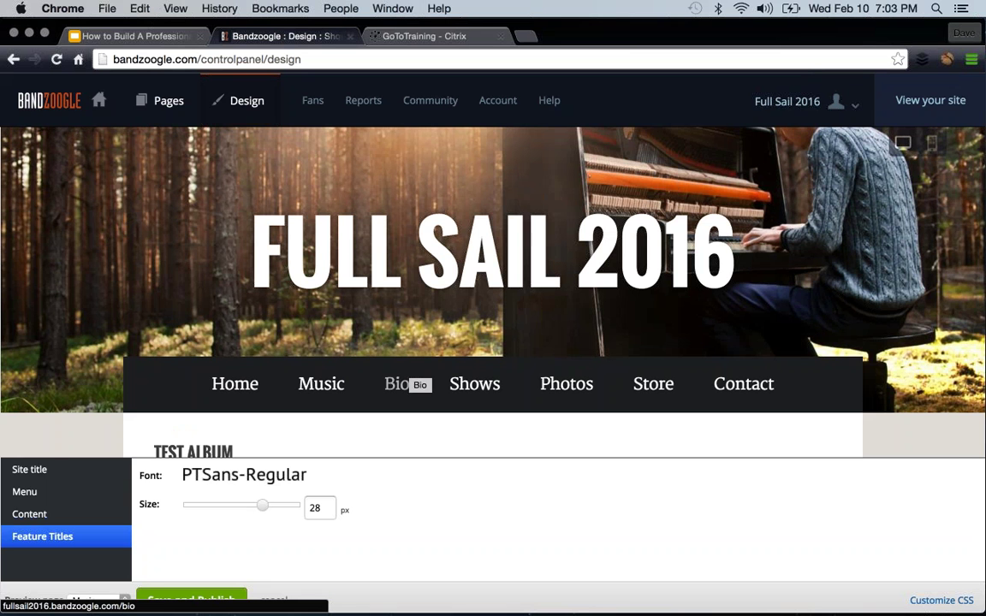
scroll(403, 384, "up", 2)
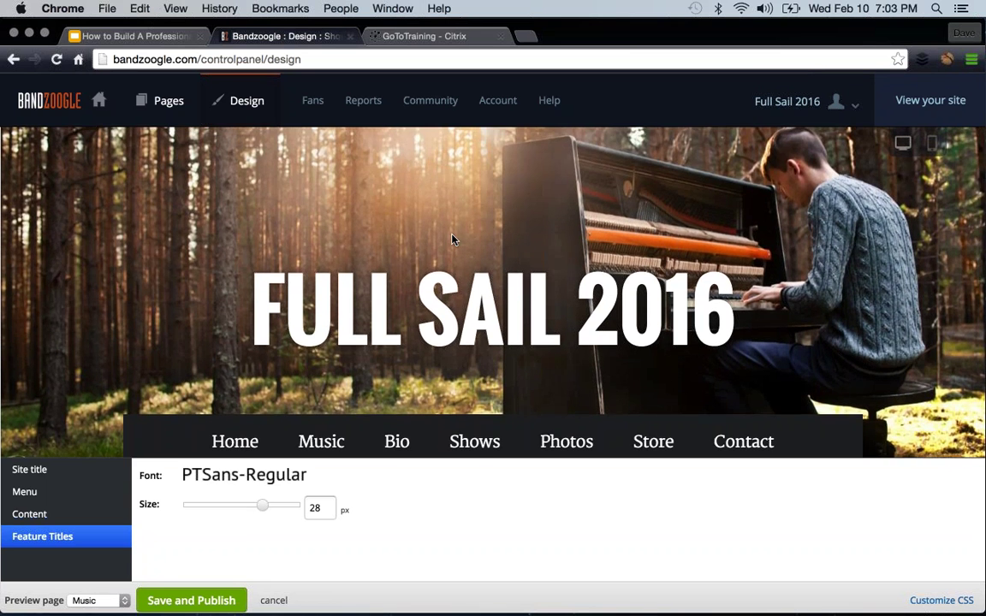
scroll(406, 210, "down", 5)
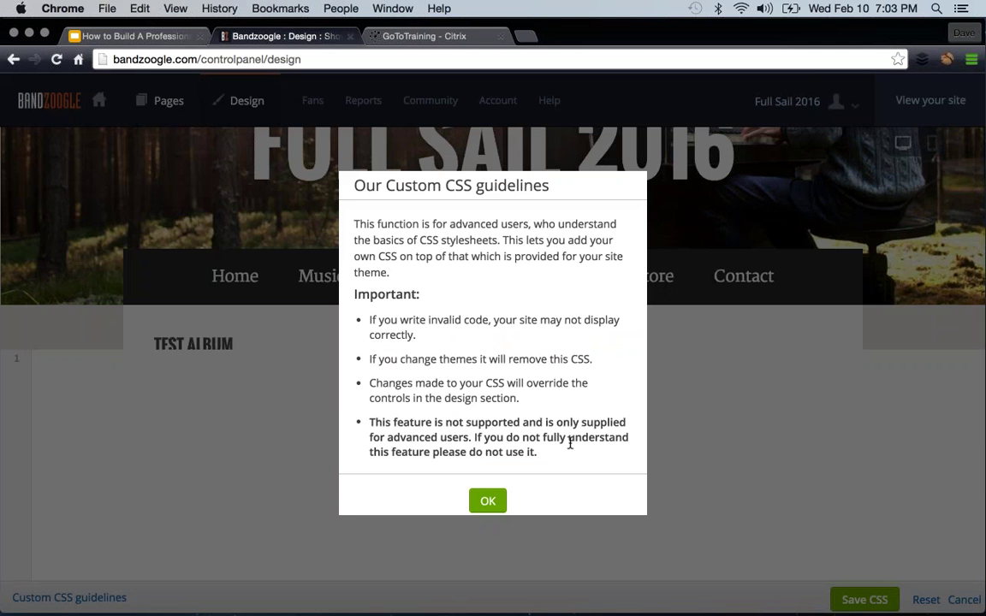
- Acknowledge the Custom CSS guidelines with OK and cancel the CSS editor, leaving the CSS unchanged
left_click(498, 512)
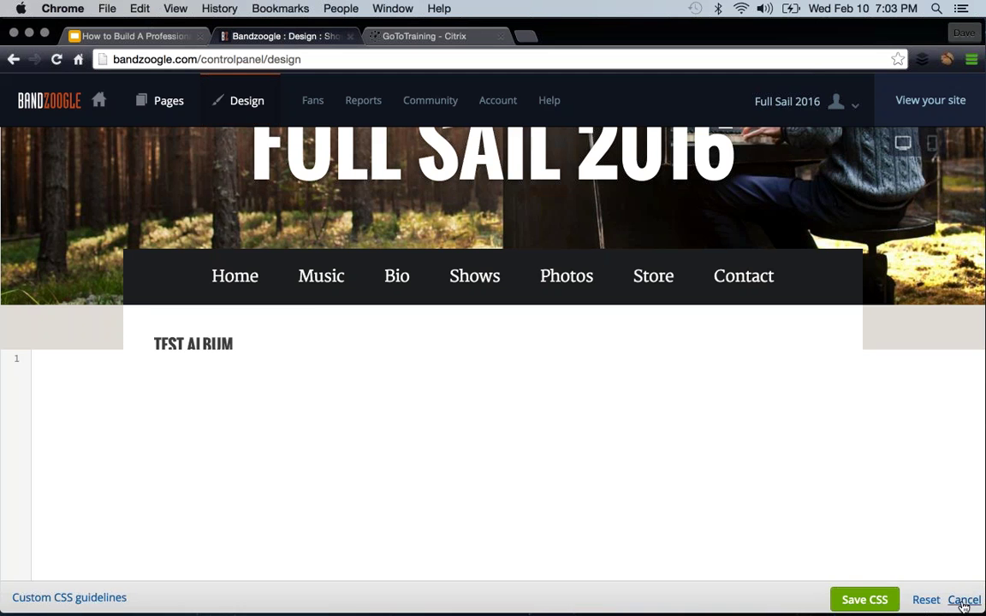
left_click(963, 600)
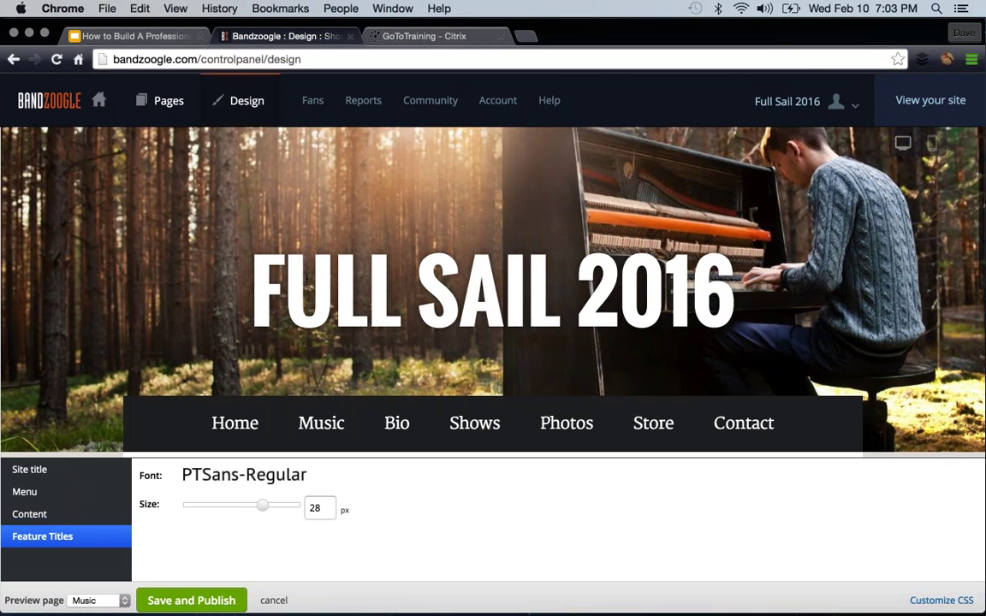
scroll(305, 398, "down", 2)
- Save and publish the Primer design, then go to the Fans Email Campaigns page
left_click(169, 599)
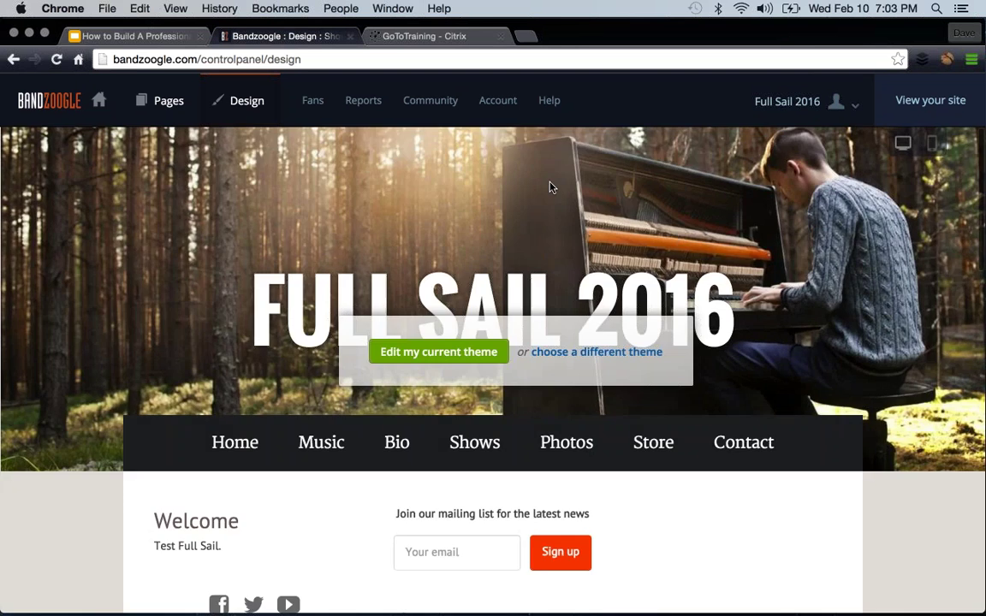
scroll(474, 223, "down", 5)
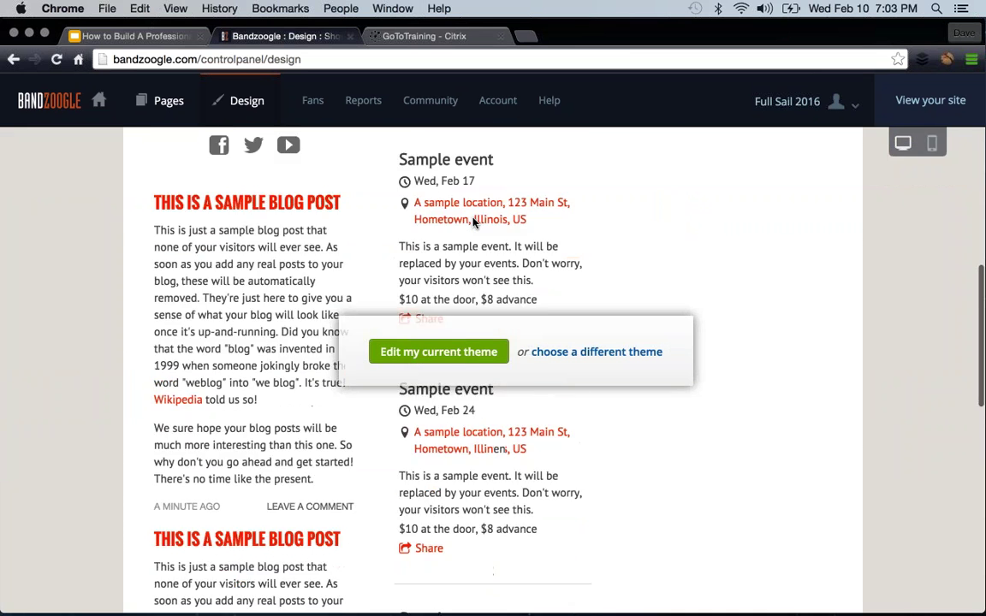
scroll(473, 222, "up", 4)
scroll(474, 222, "up", 2)
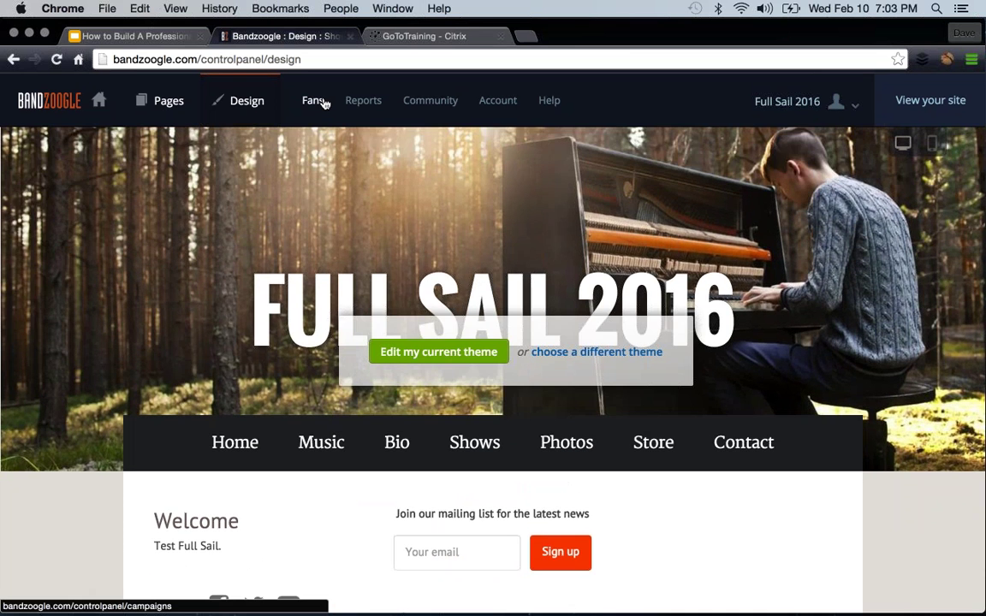
left_click(313, 101)
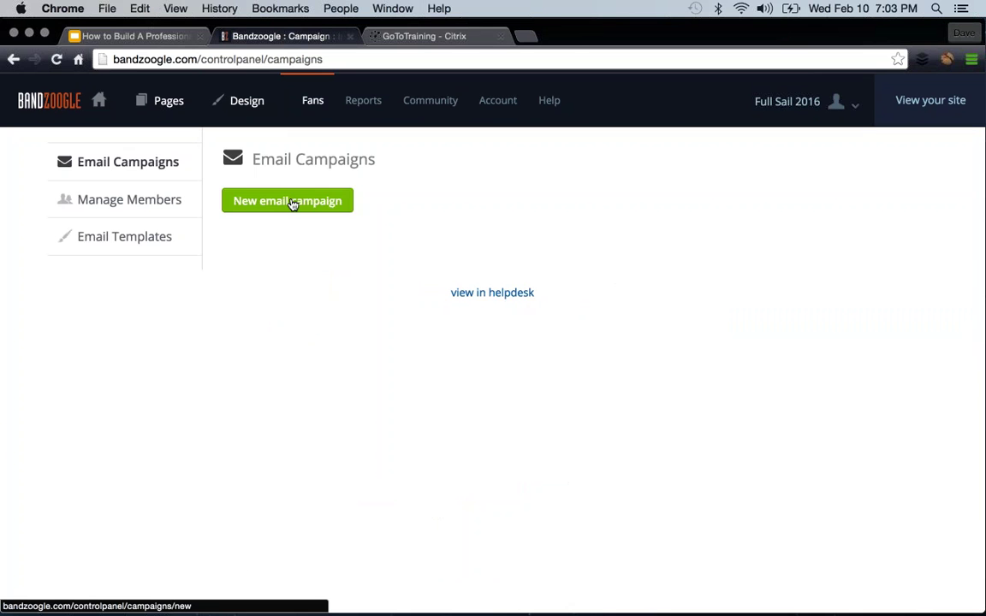
- View the mailing list in Manage Members
left_click(124, 201)
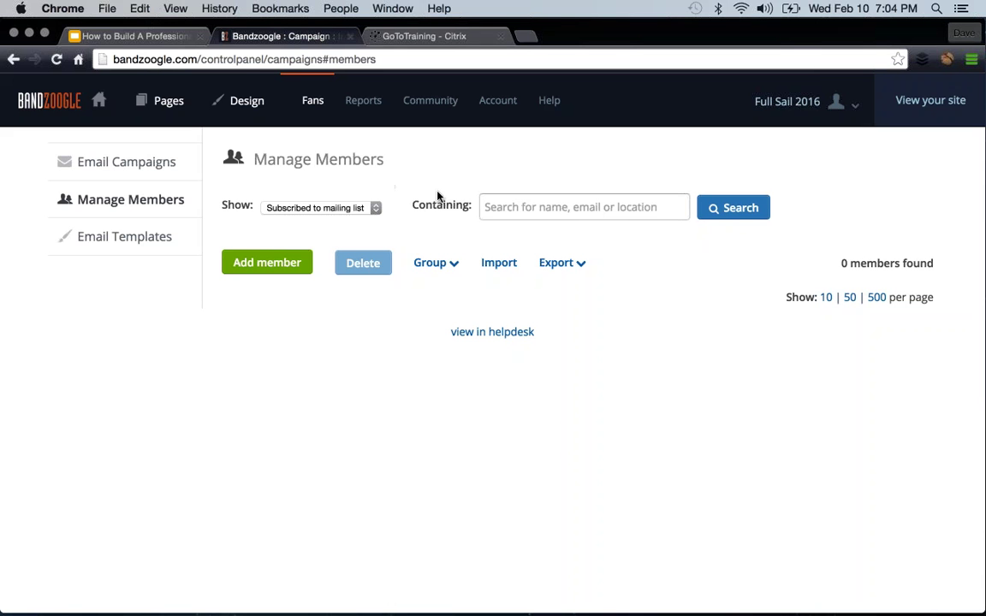
- Open the Reports page, which says Site Traffic needs a domain first
left_click(367, 102)
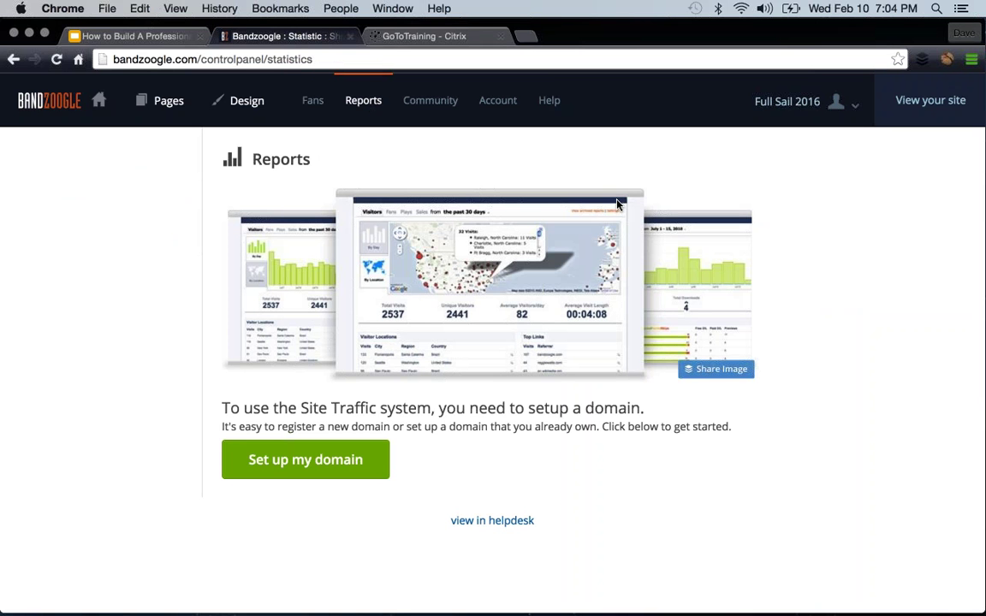
- Open the Community forum listing the Bandzoogle talk boards and Musician Forums
left_click(434, 103)
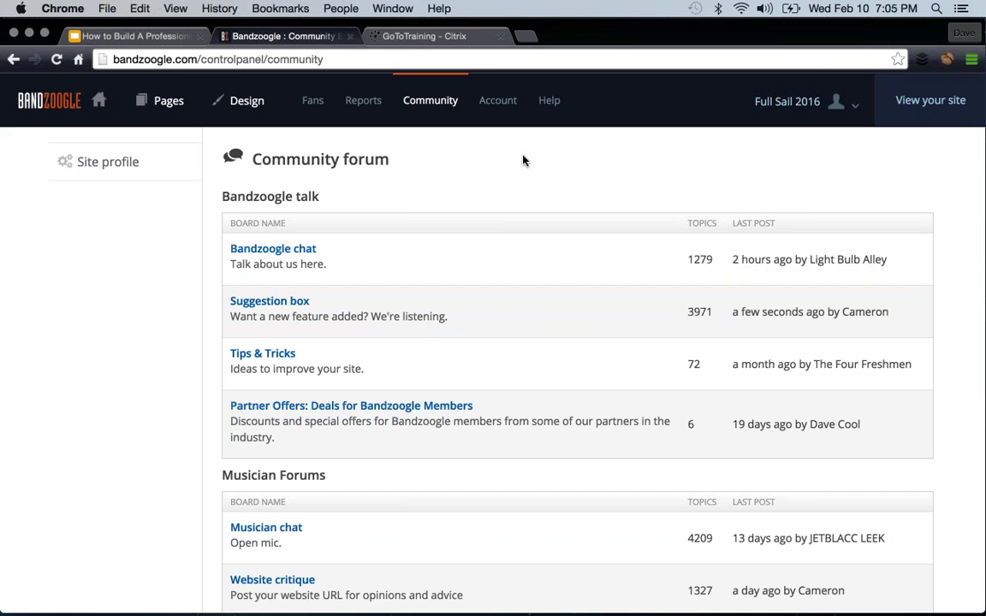
- Look over the Account plans and profile, then start adding a new domain ($14.95/yr)
left_click(505, 102)
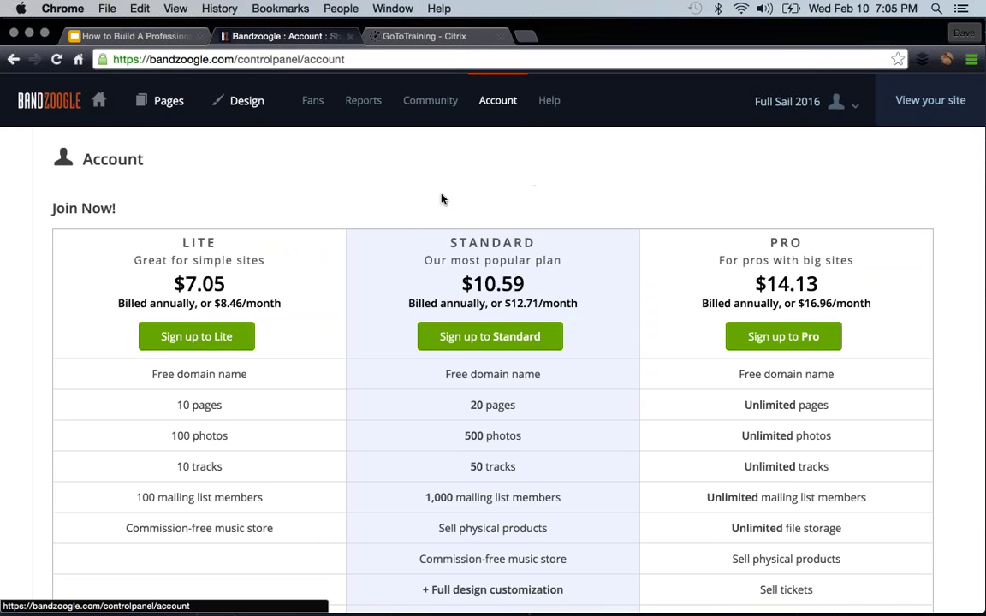
scroll(442, 199, "down", 2)
scroll(566, 352, "down", 5)
scroll(253, 371, "down", 2)
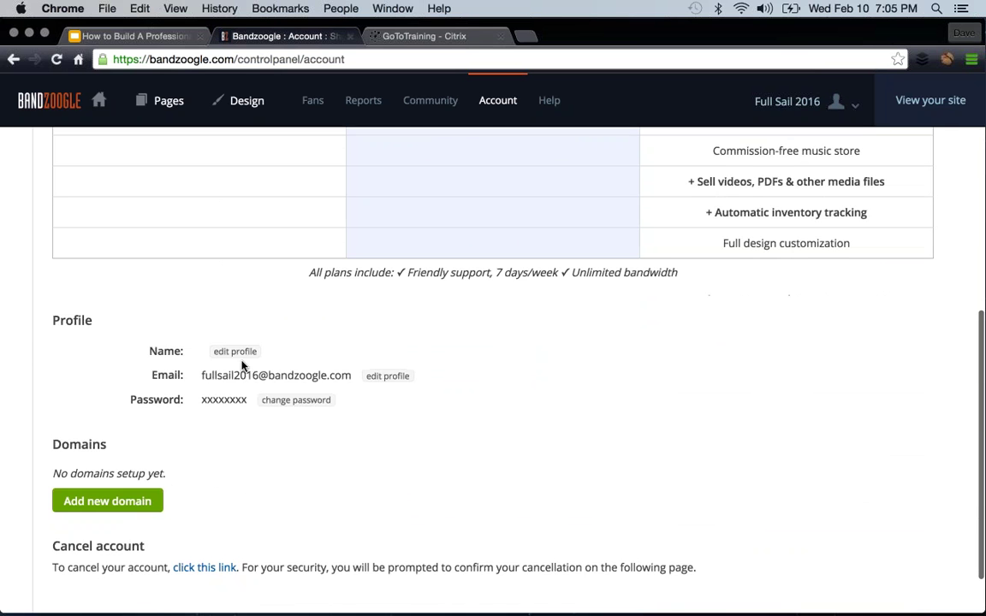
scroll(566, 414, "down", 1)
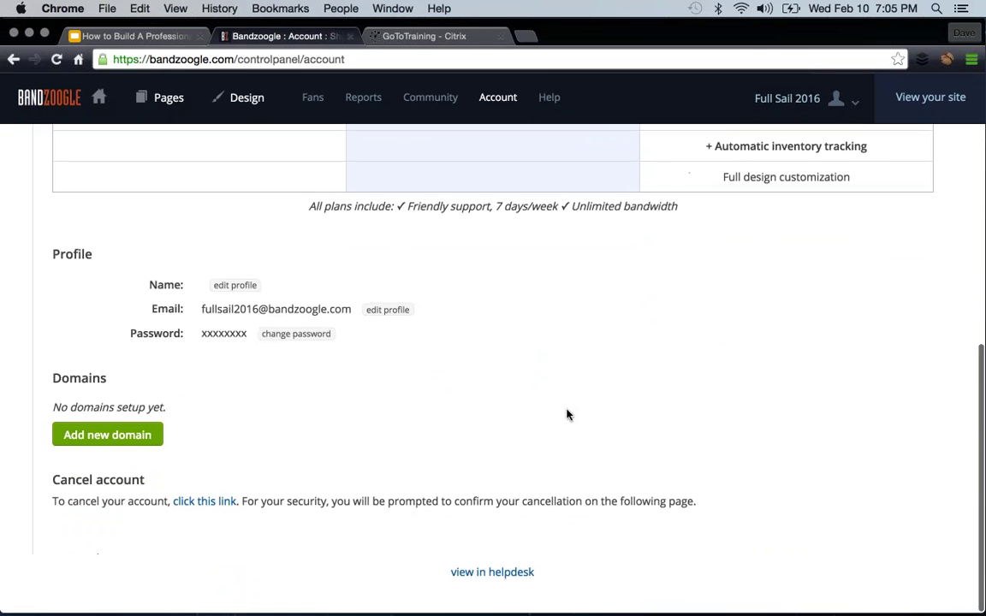
left_click(85, 436)
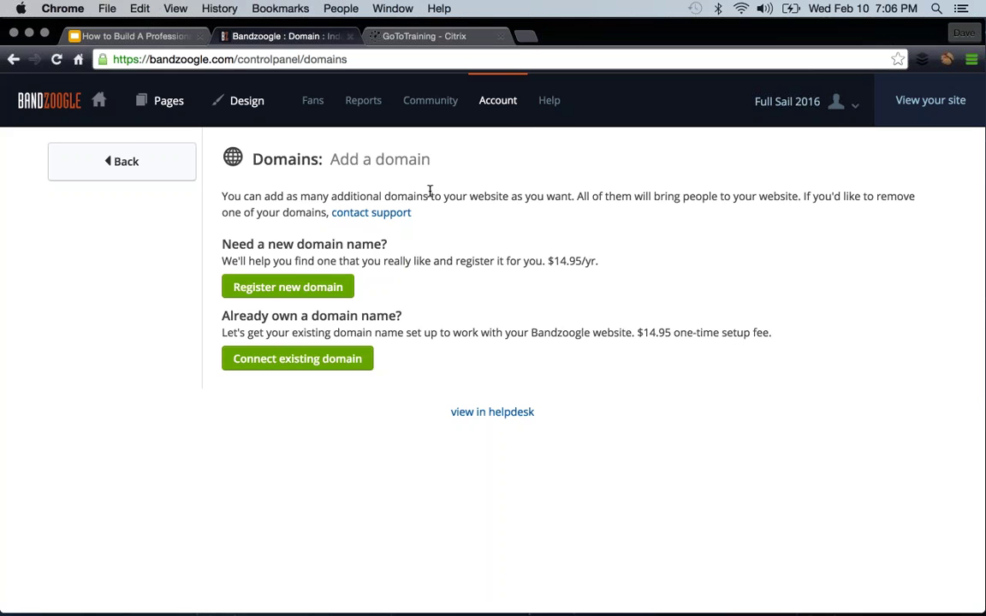
- Go to the Help centre, place the cursor in the article search box, and scroll through it
left_click(549, 101)
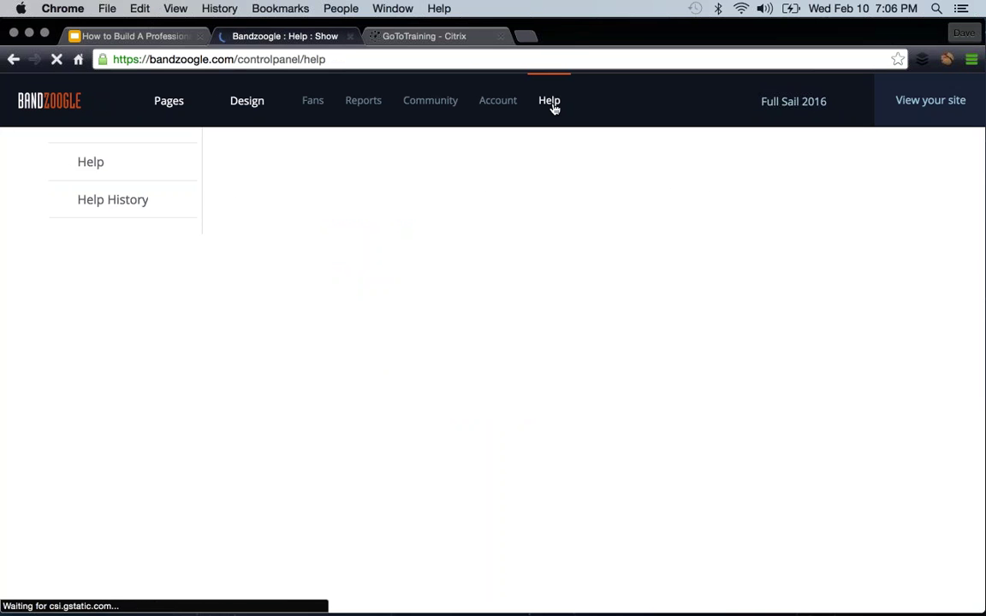
left_click(396, 244)
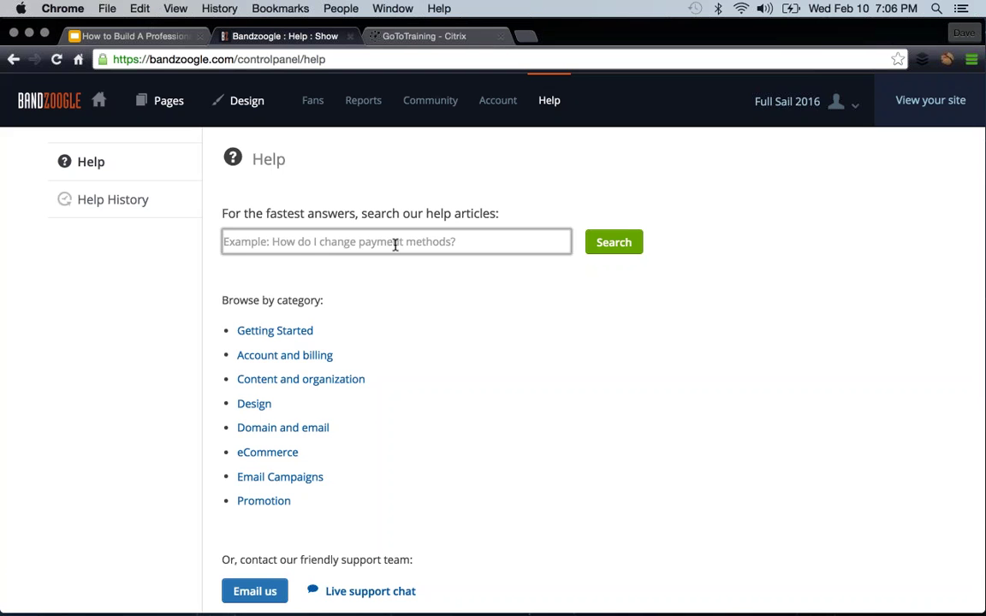
scroll(401, 253, "down", 2)
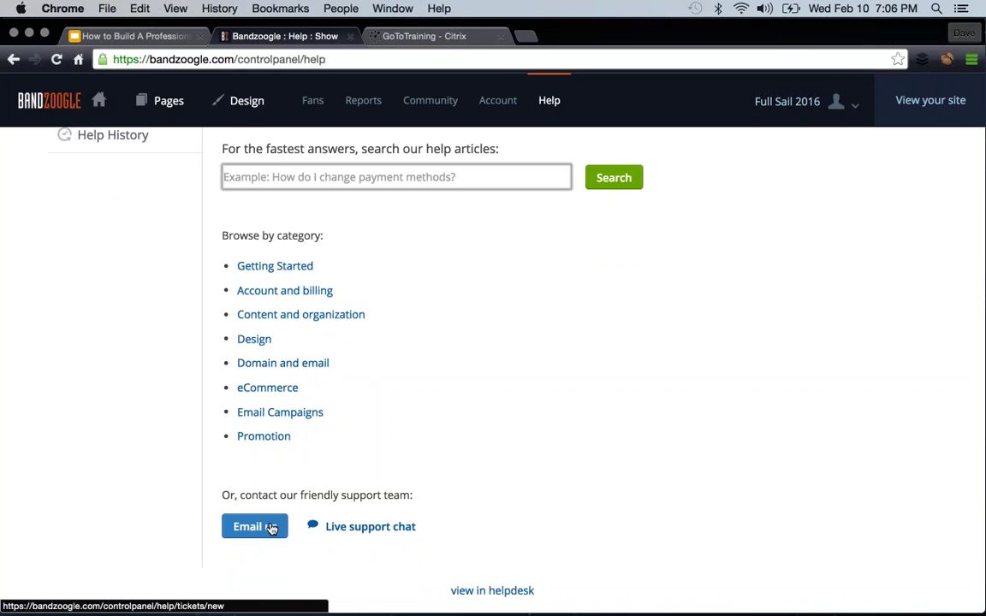
scroll(500, 279, "up", 2)
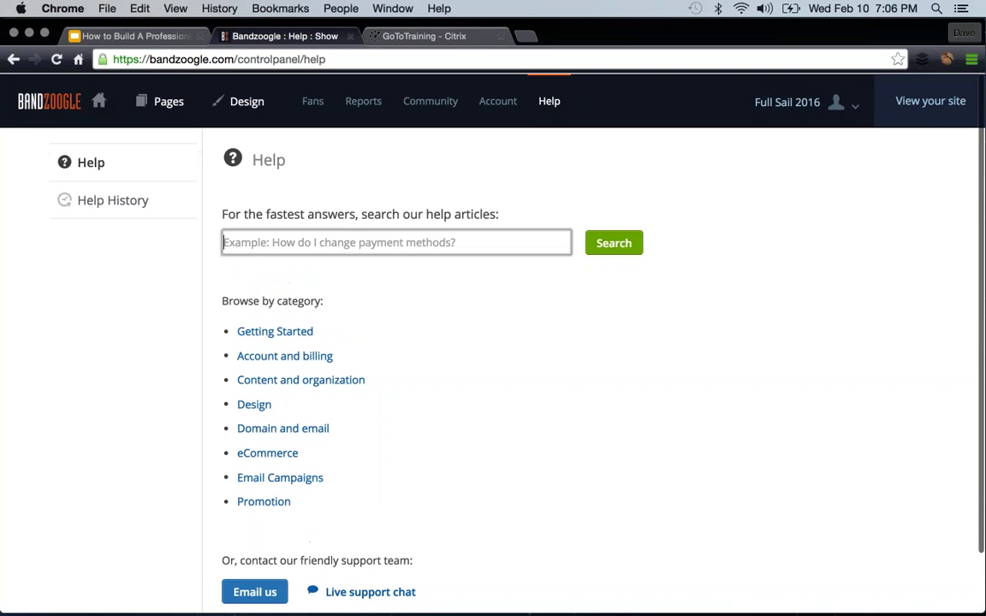
- Go to Pages, check the GoToTraining session is connected, and return to the Home page editor
left_click(165, 100)
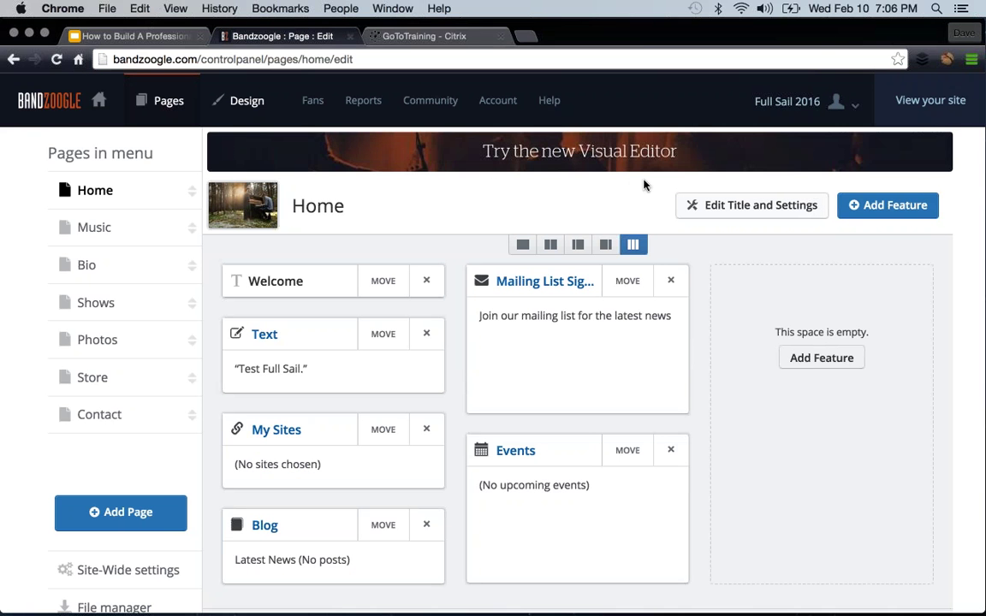
left_click(449, 37)
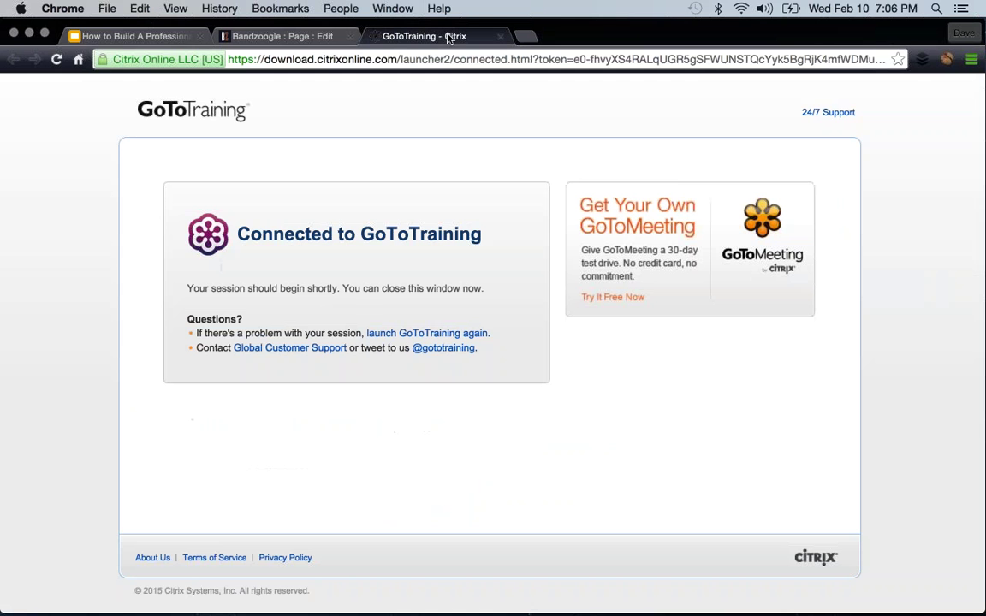
mouse_move(741, 609)
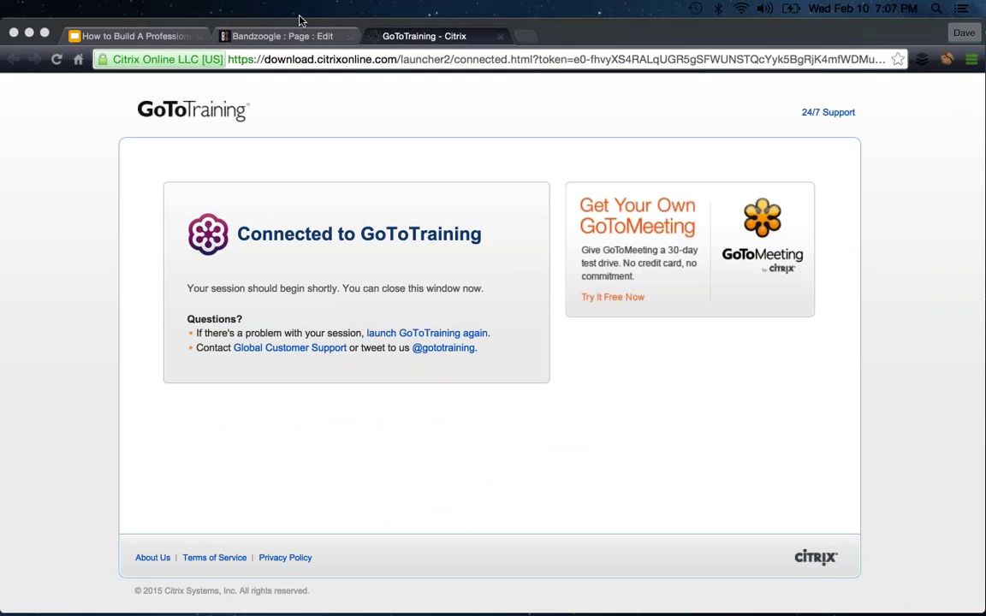
left_click(256, 35)
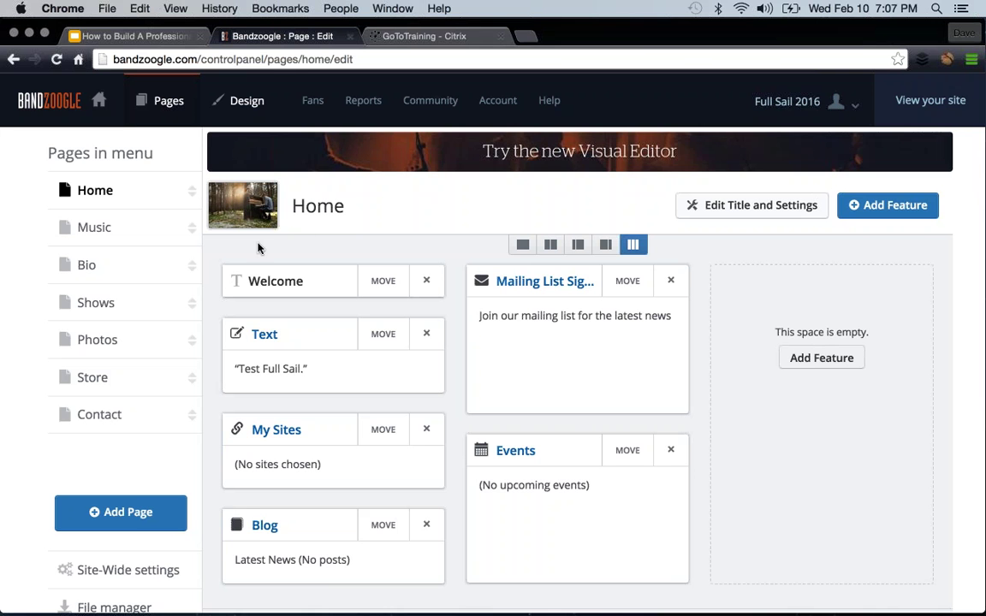
- Open the Home page's title and settings, switch Meta tags to Custom, and select Page description
left_click(726, 205)
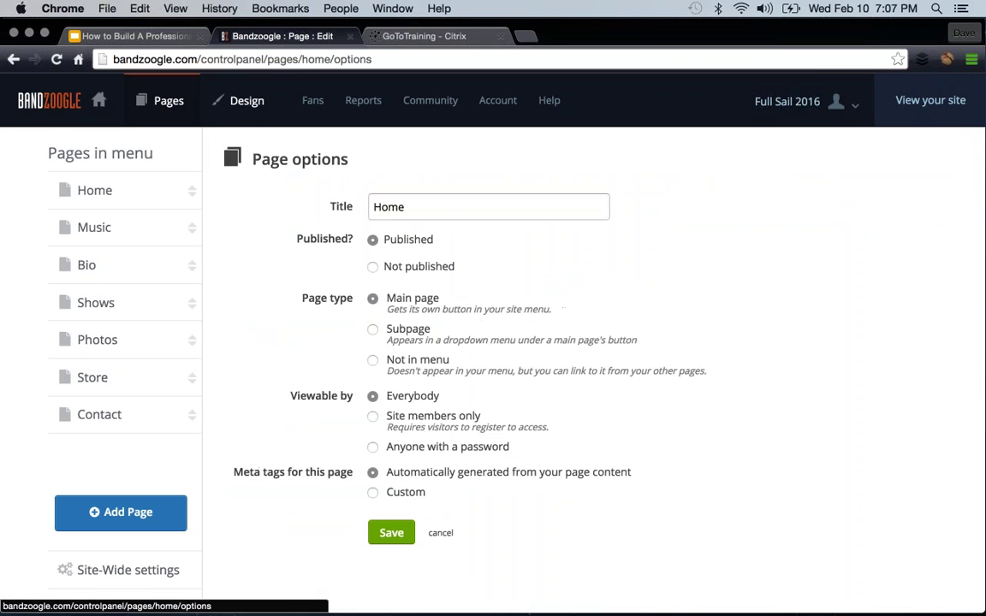
scroll(531, 212, "down", 1)
scroll(531, 213, "down", 3)
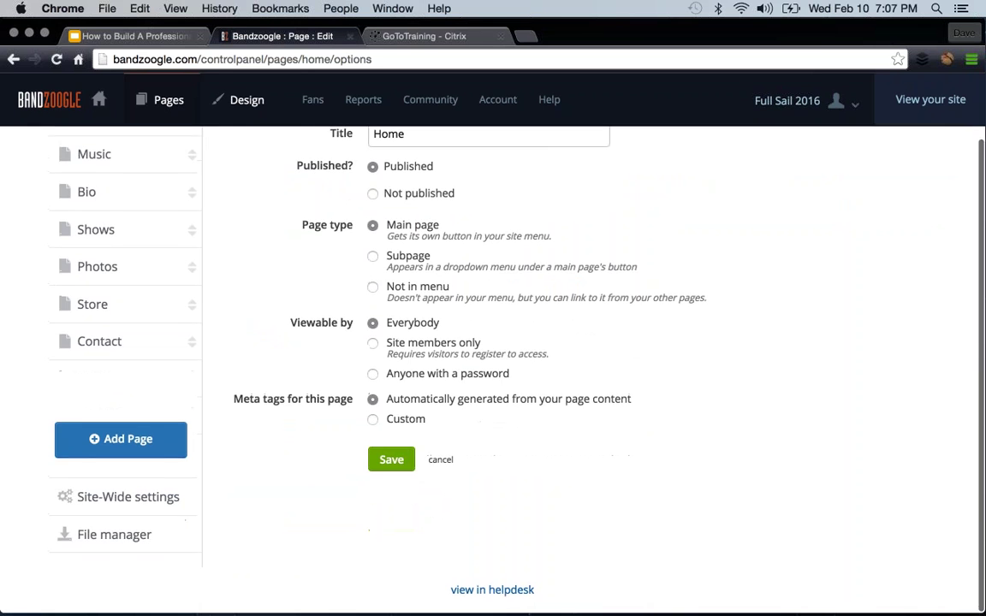
scroll(473, 163, "up", 3)
scroll(424, 454, "down", 3)
left_click(372, 420)
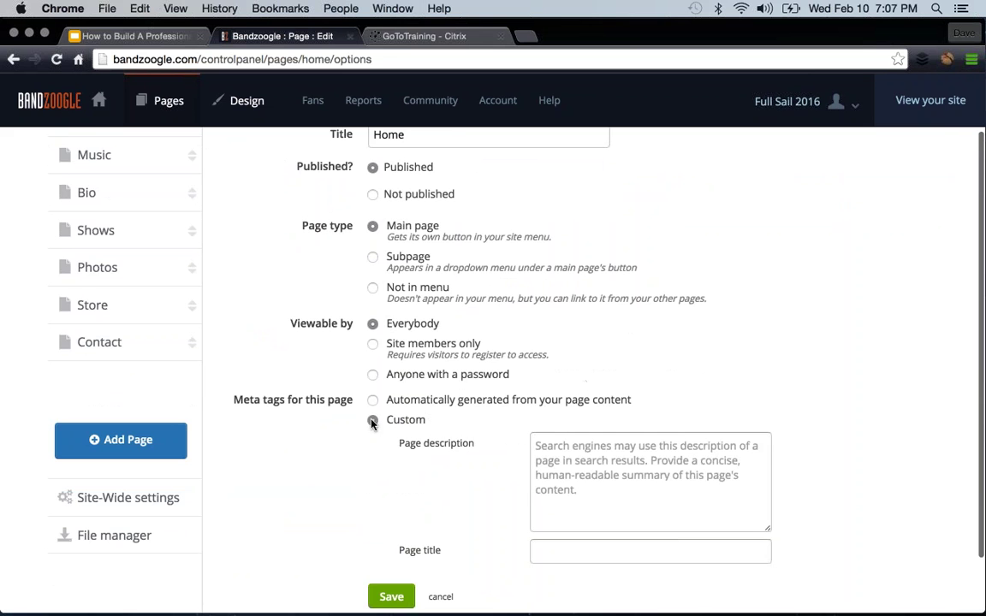
scroll(590, 479, "down", 2)
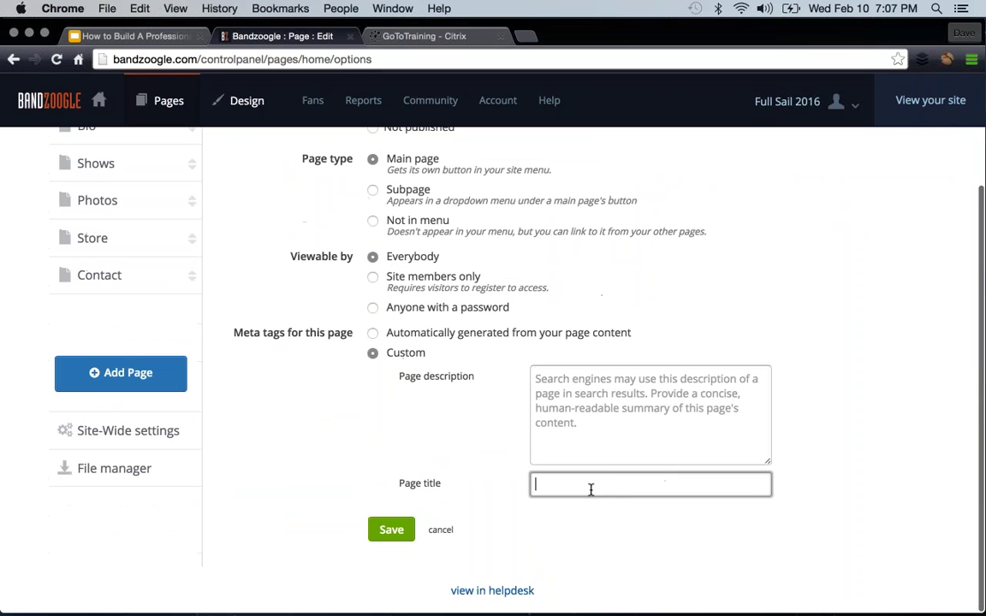
left_click(602, 393)
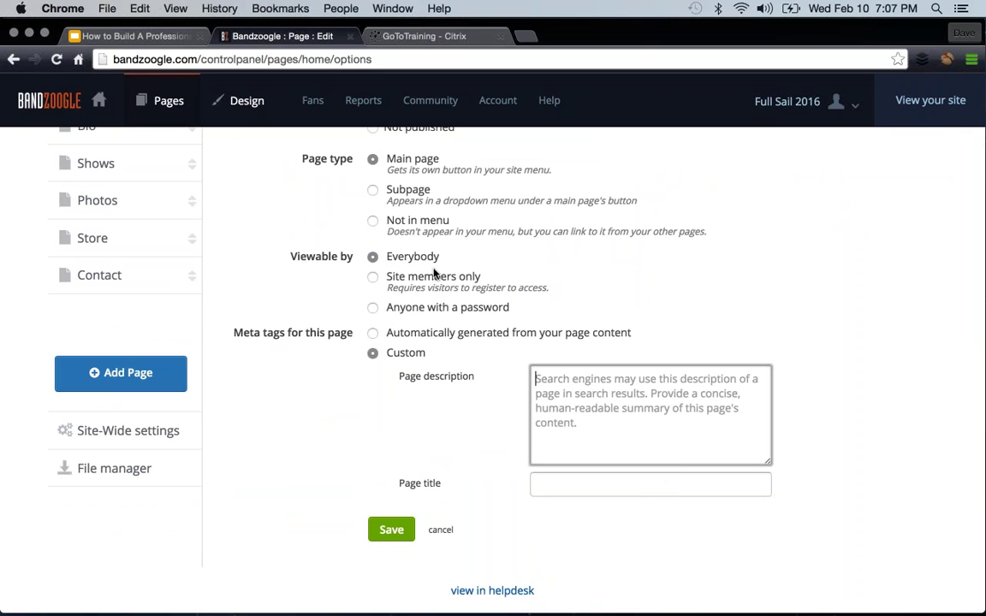
scroll(434, 272, "up", 5)
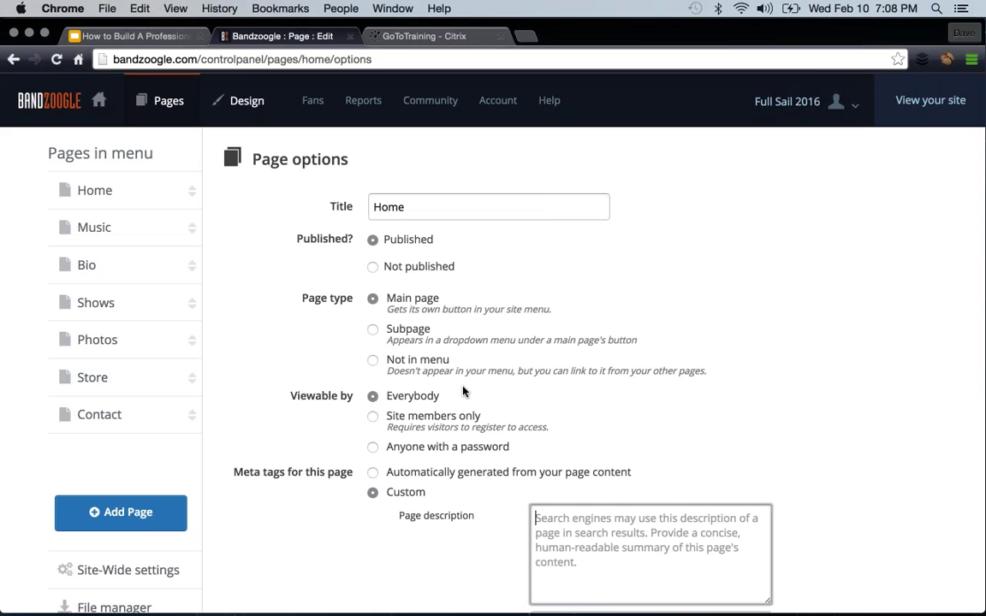
scroll(502, 385, "down", 1)
scroll(502, 391, "up", 1)
- Switch to the GoToTraining session tab and bring back the minimized GoToTraining Control Panel from the Dock
left_click(409, 36)
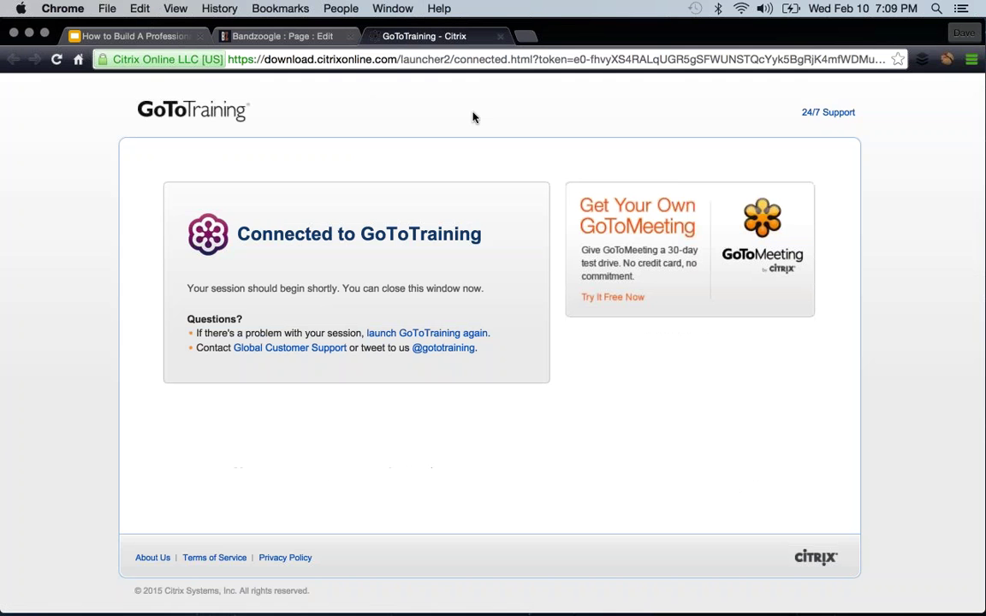
mouse_move(670, 614)
left_click(806, 596)
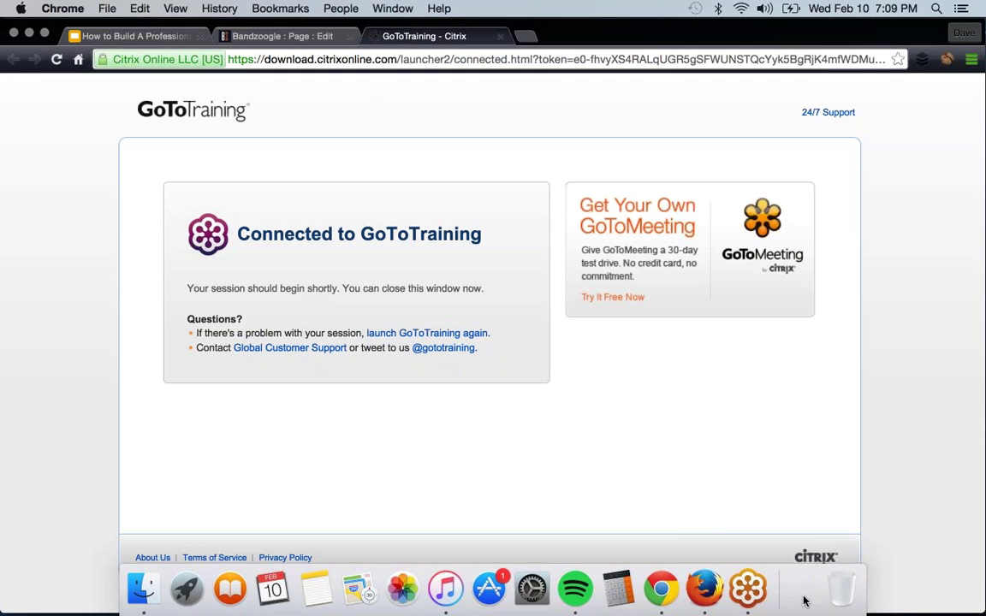